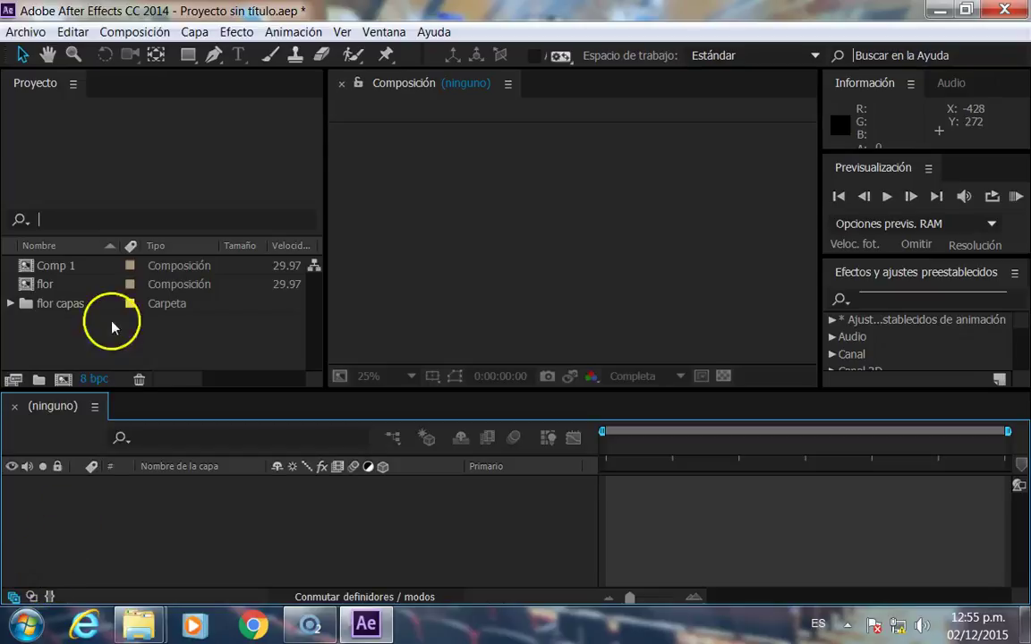
Import barco.psd as 'Composición – Conservar tamaños de capa' through Archivo > Importar > Archivo
left_click(25, 33)
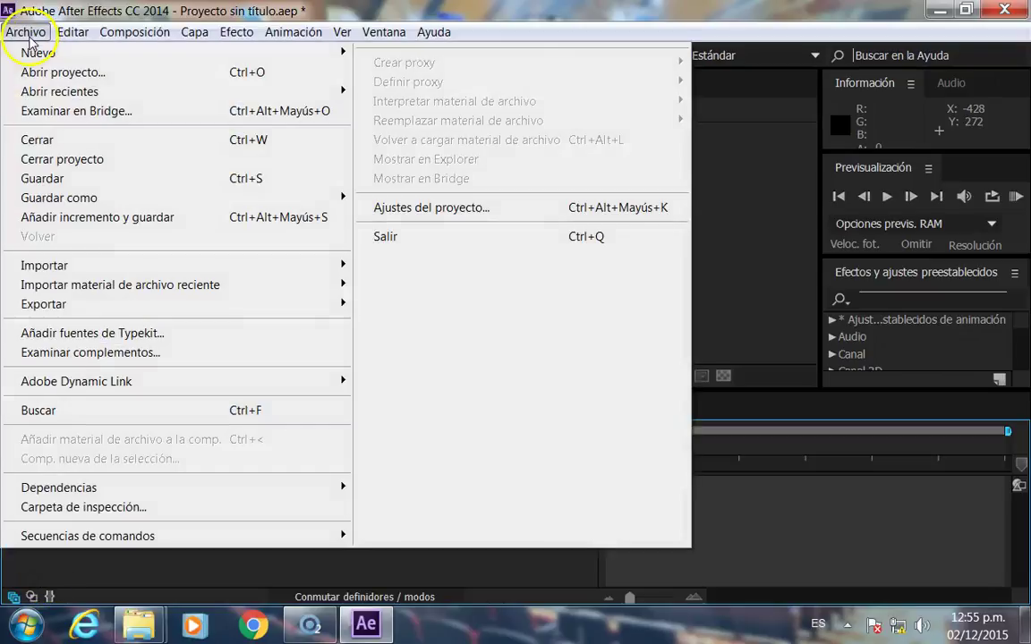
mouse_move(64, 269)
left_click(383, 265)
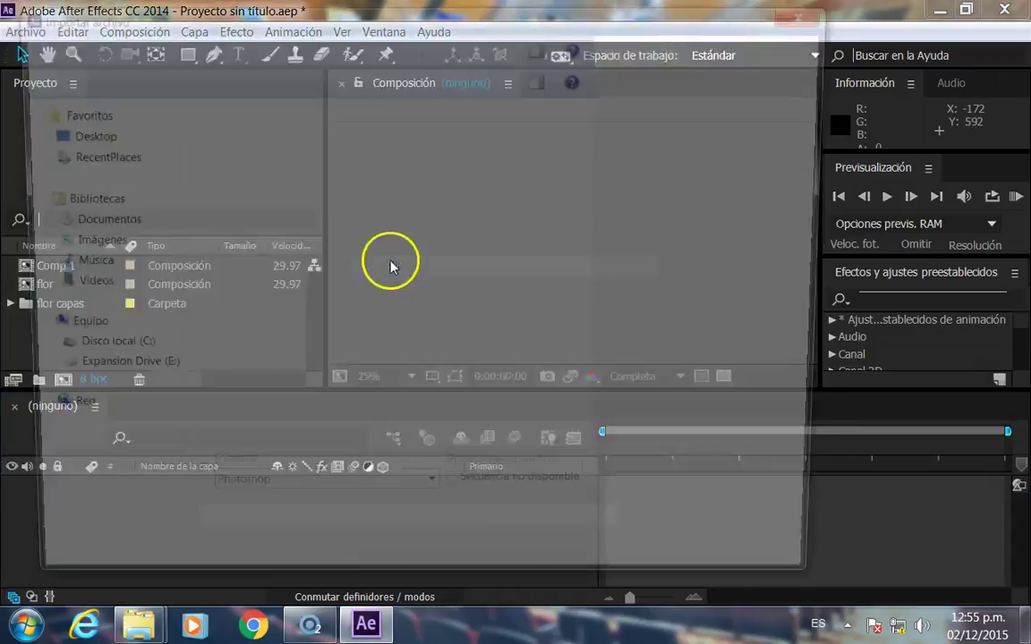
left_click(491, 299)
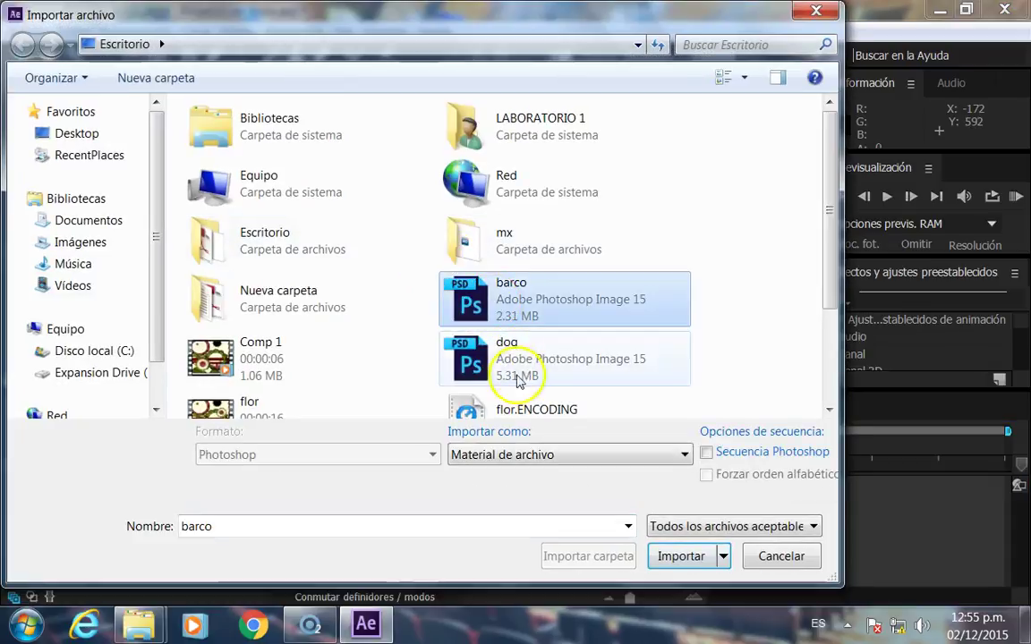
left_click(514, 458)
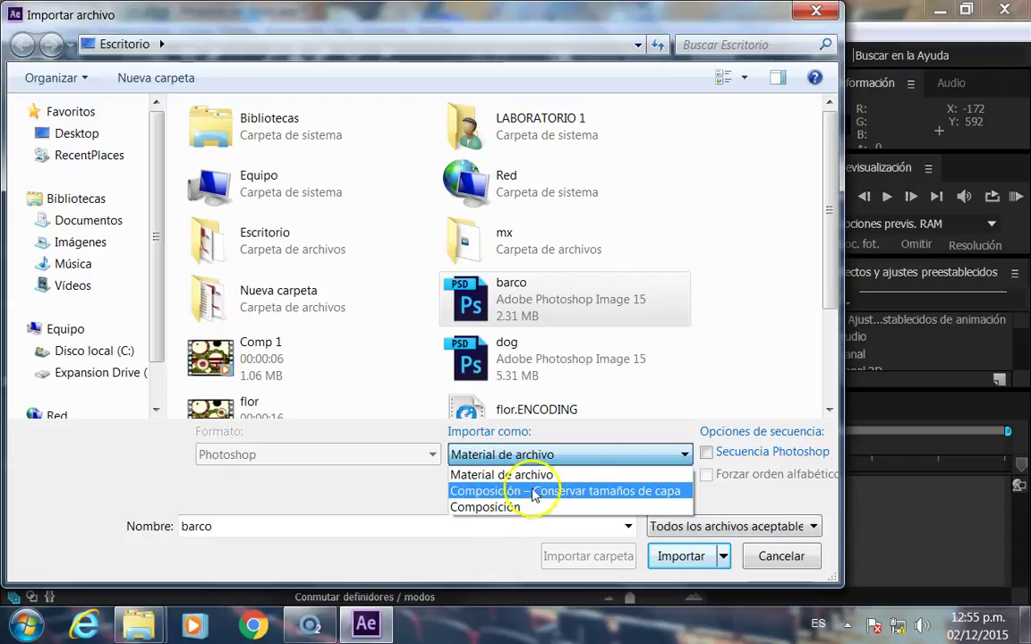
left_click(666, 503)
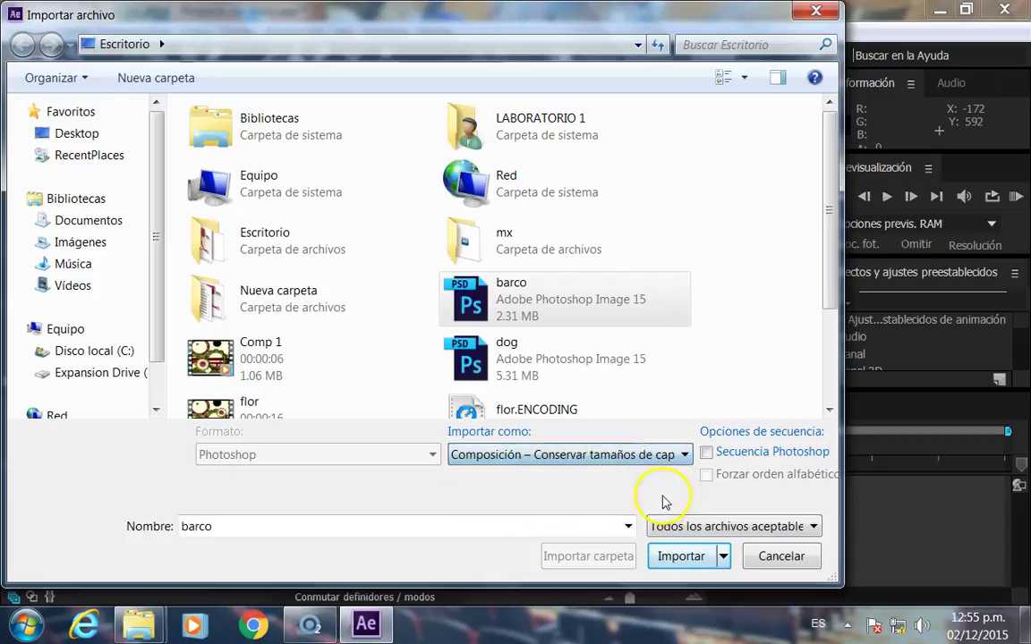
left_click(682, 559)
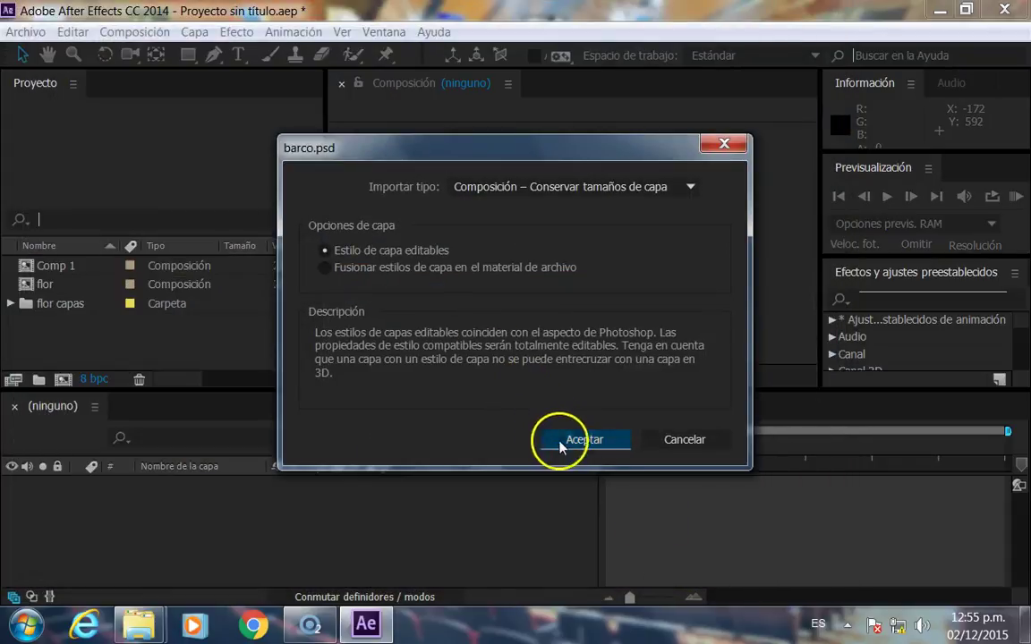
left_click(594, 443)
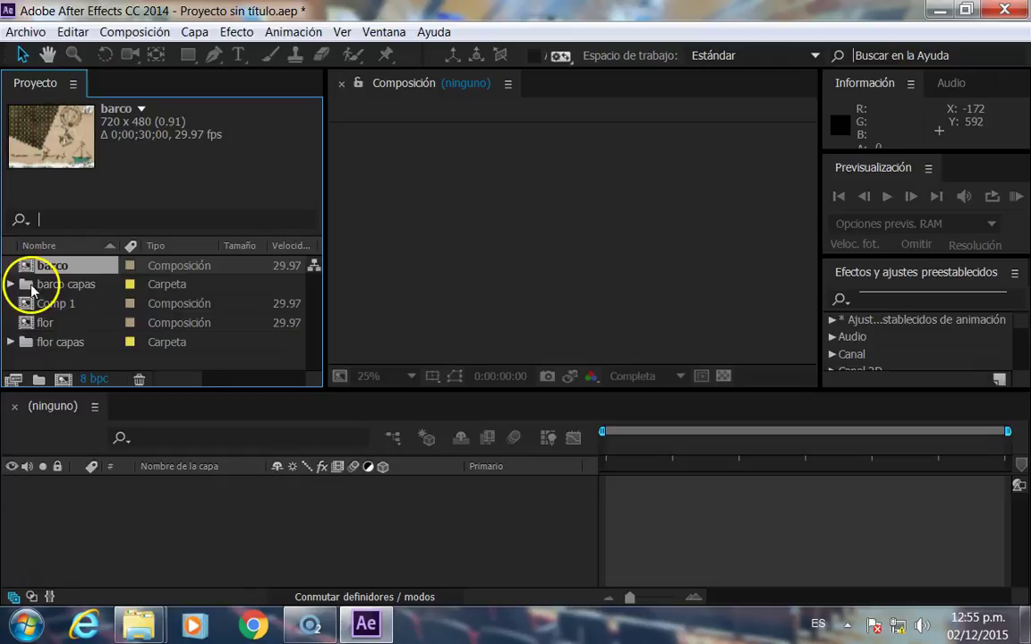
Inspect the barco capas folder contents and Comp 1's size and duration
left_click(31, 285)
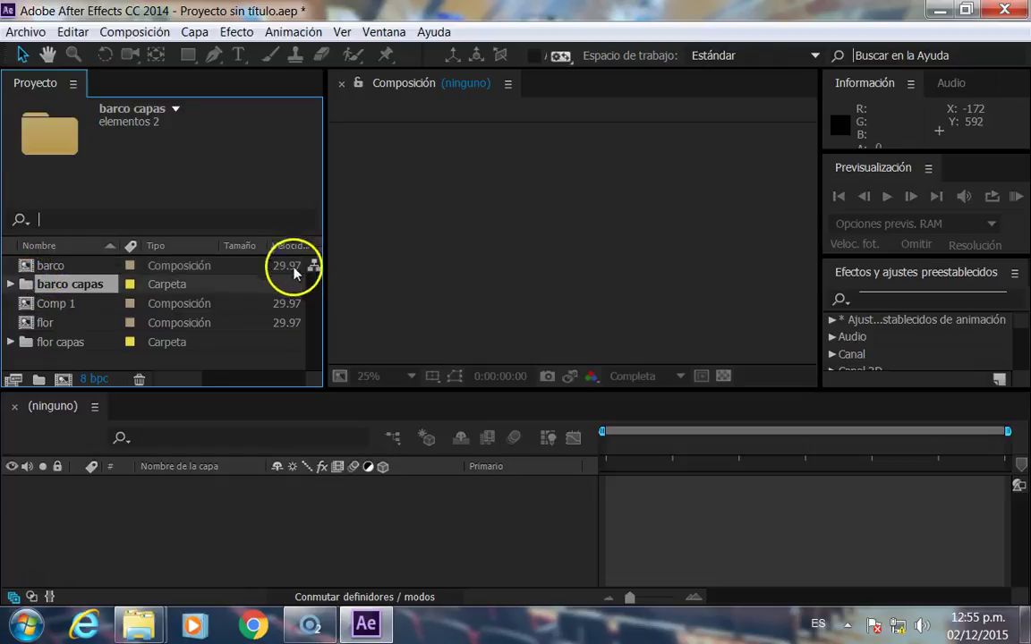
left_click(53, 306)
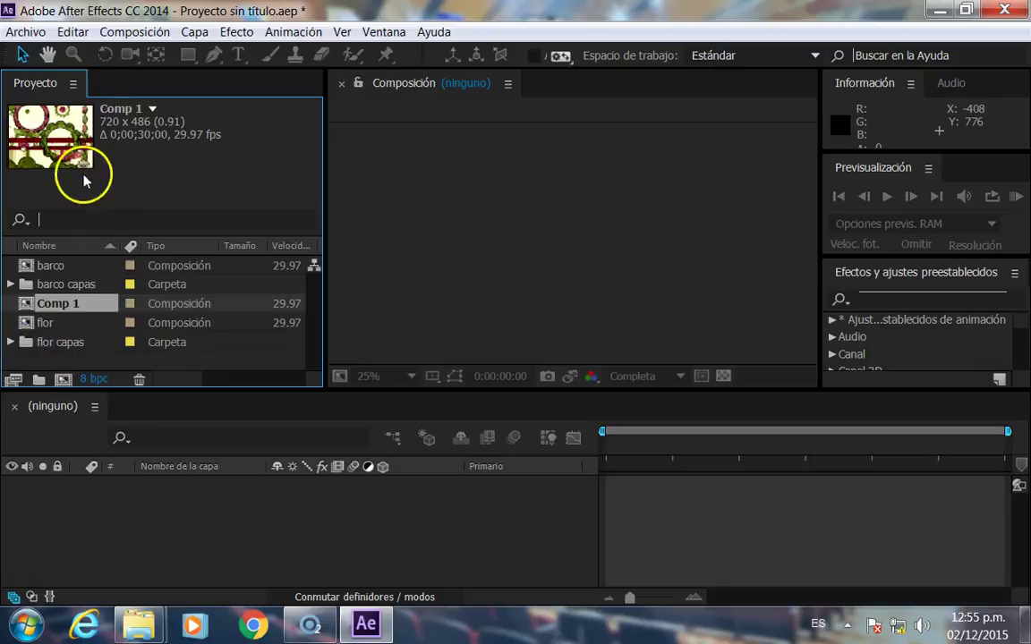
left_click(26, 33)
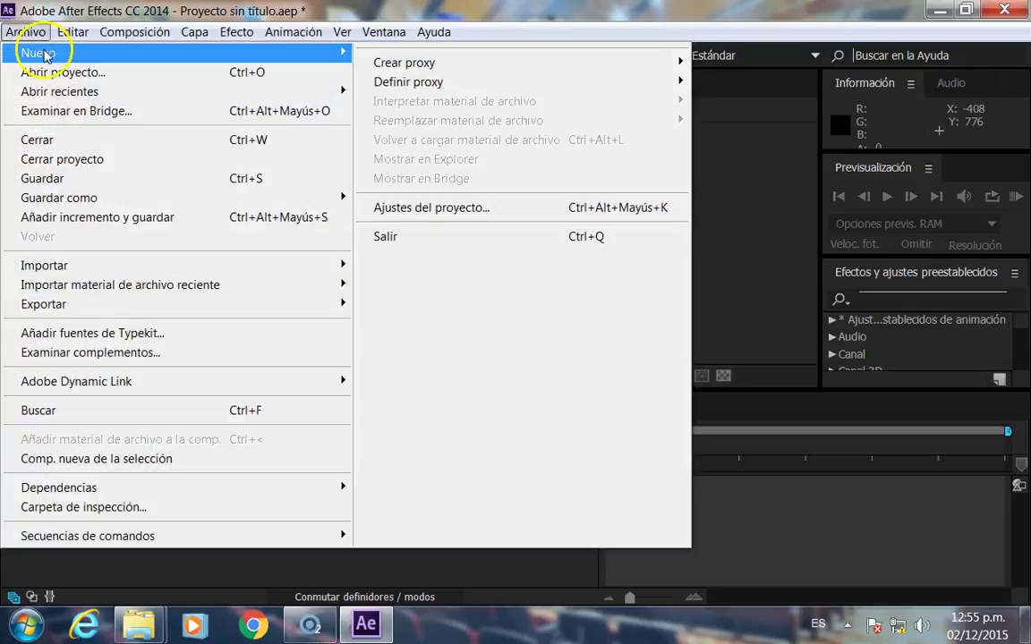
Choose Archivo > Nuevo > Nuevo proyecto and answer No guardar to the save prompt
mouse_move(281, 52)
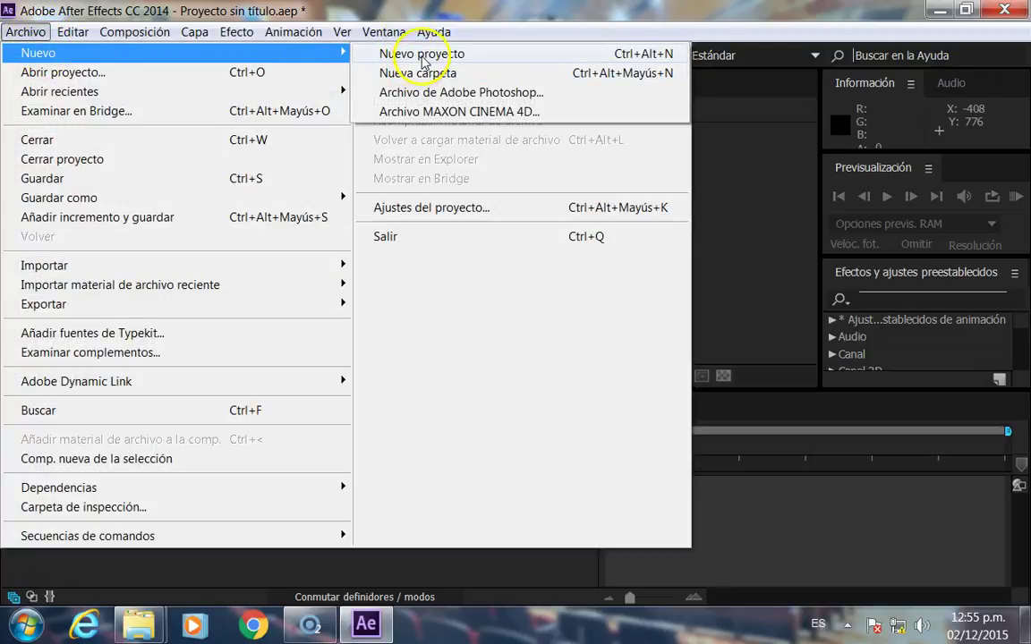
left_click(423, 56)
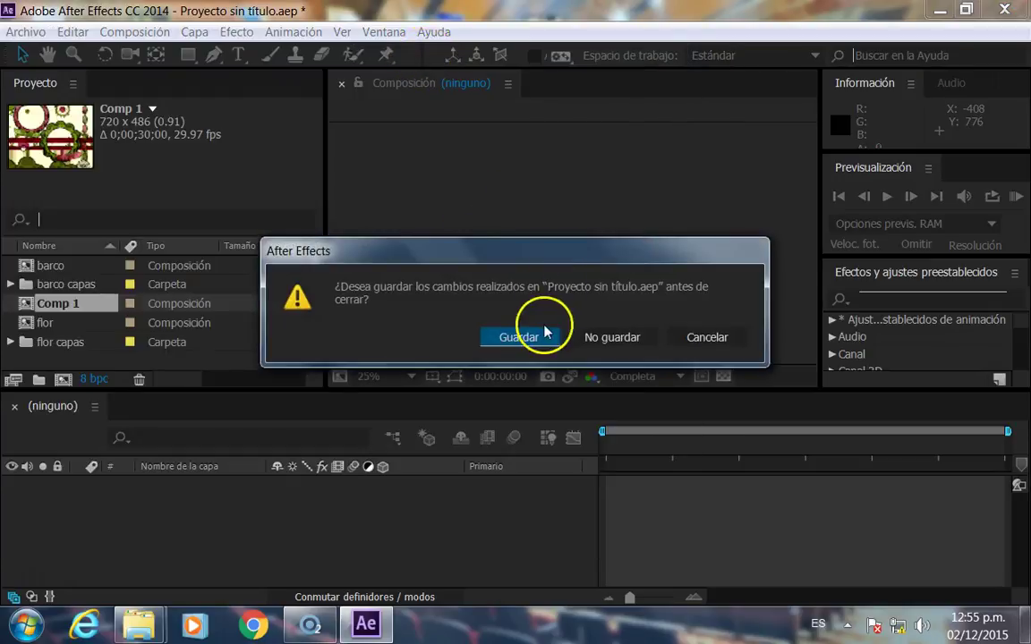
left_click(605, 337)
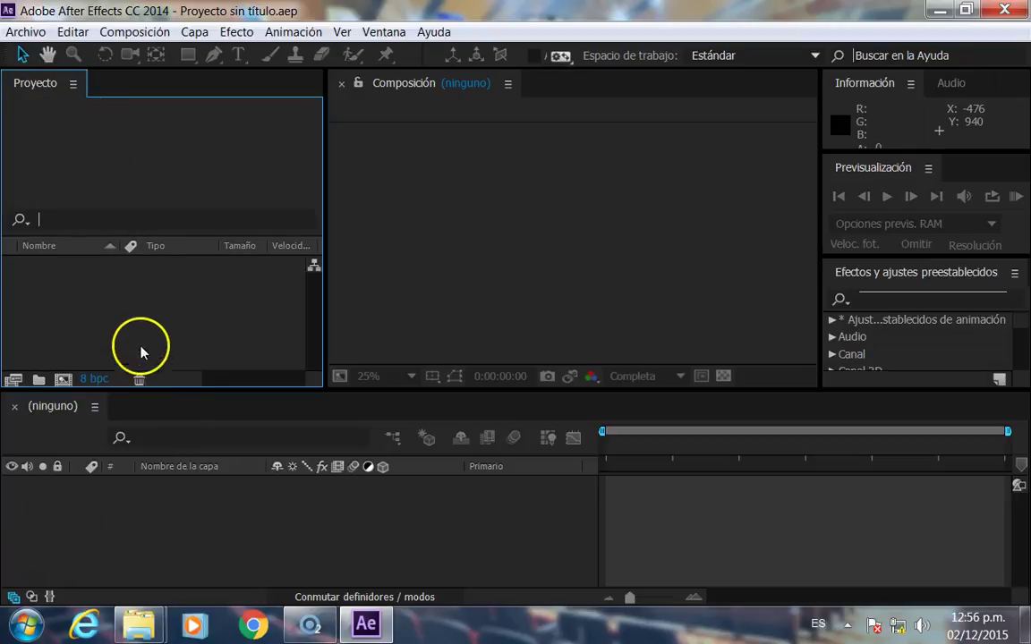
Import barco.psd from the Project panel's right-click menu as 'Composición – Conservar tamaños de capa'
right_click(177, 324)
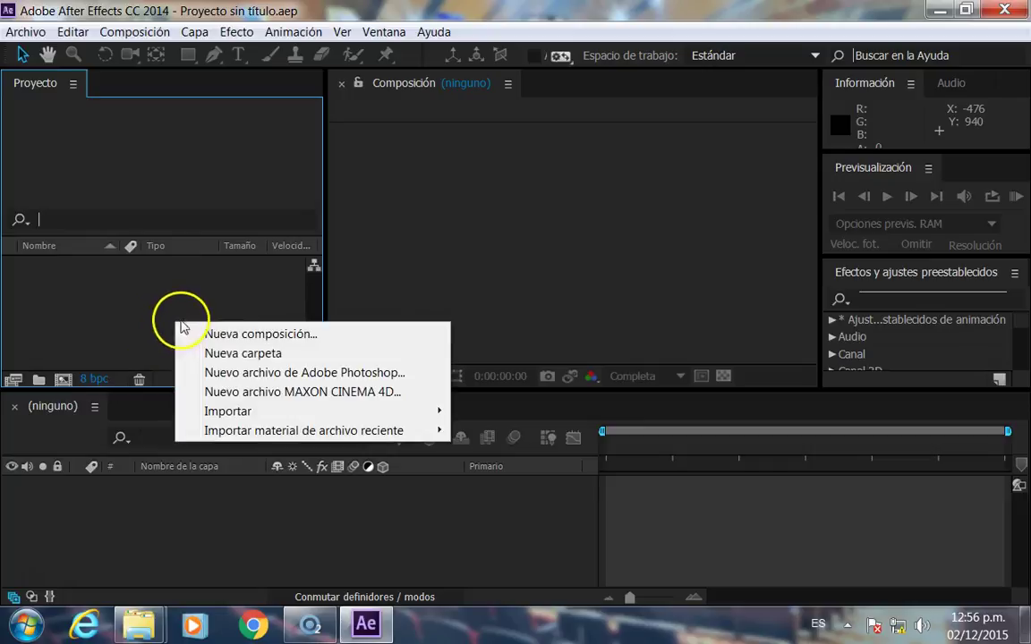
left_click(133, 334)
right_click(144, 320)
mouse_move(215, 406)
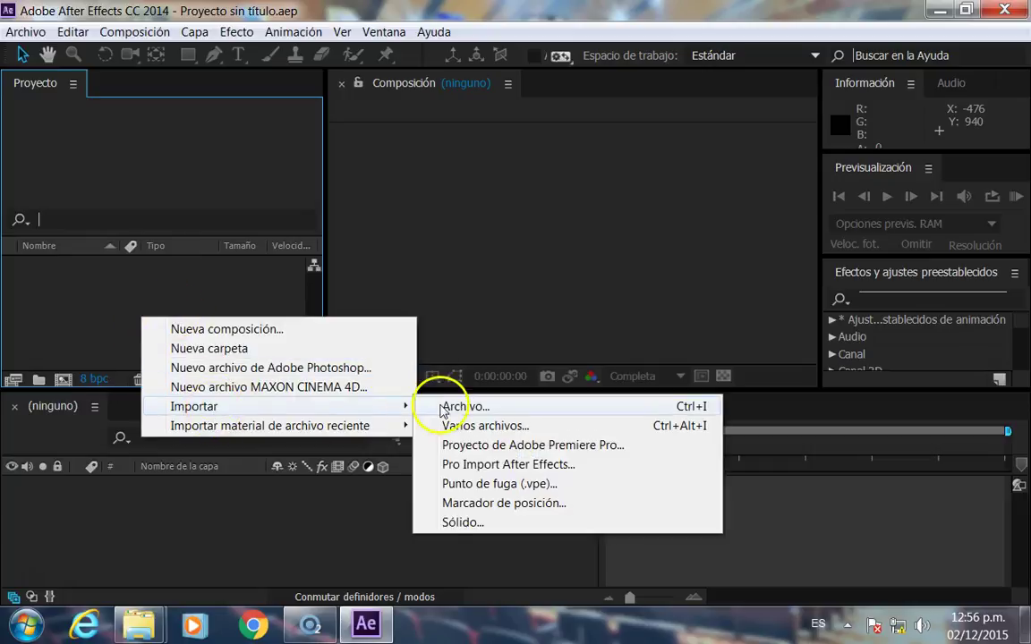
left_click(443, 409)
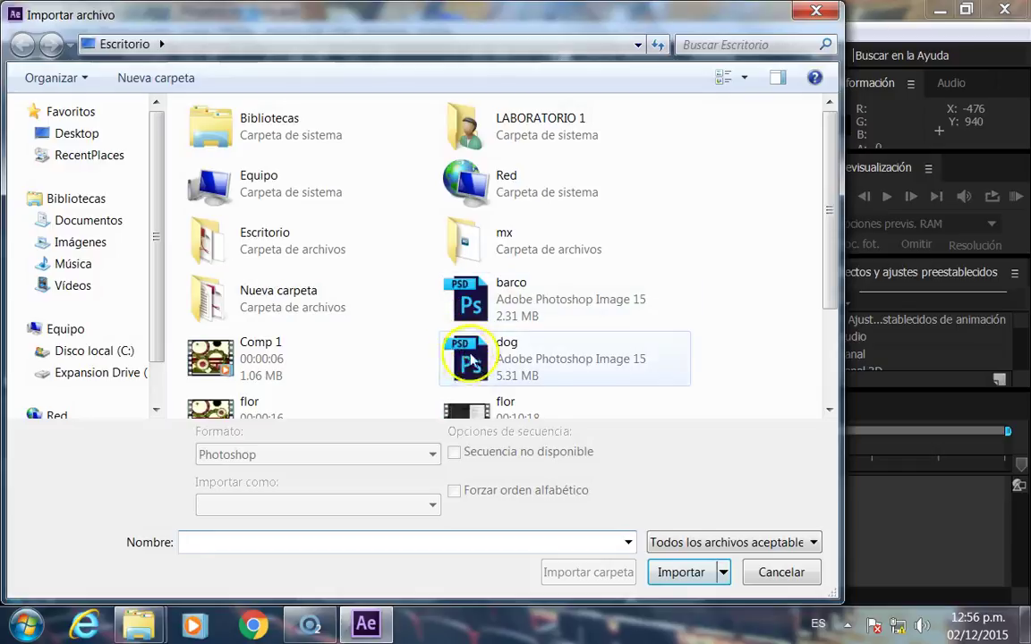
left_click(472, 296)
left_click(564, 455)
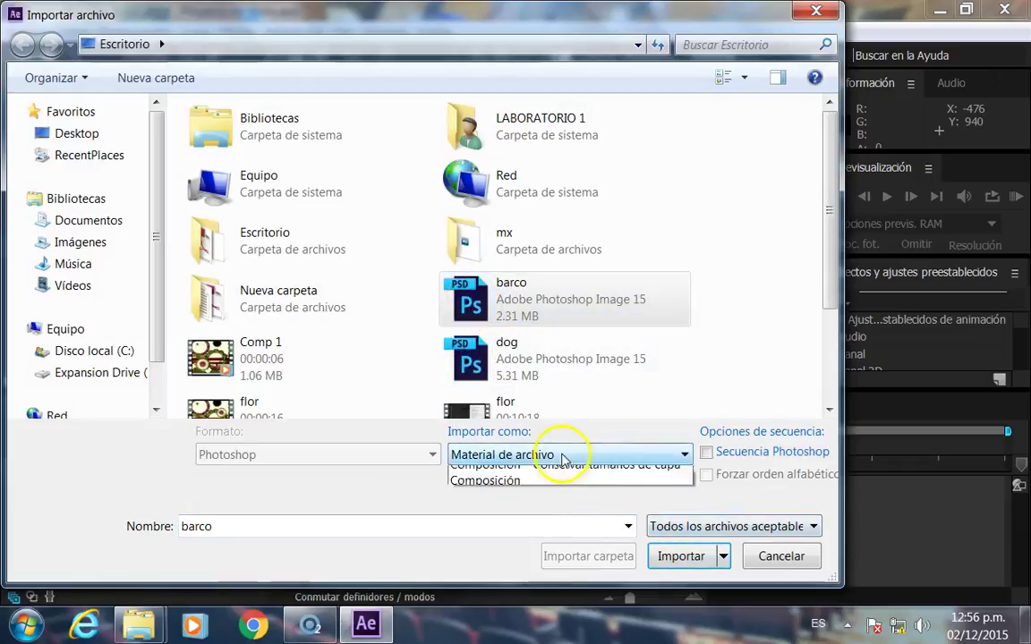
left_click(520, 491)
left_click(675, 555)
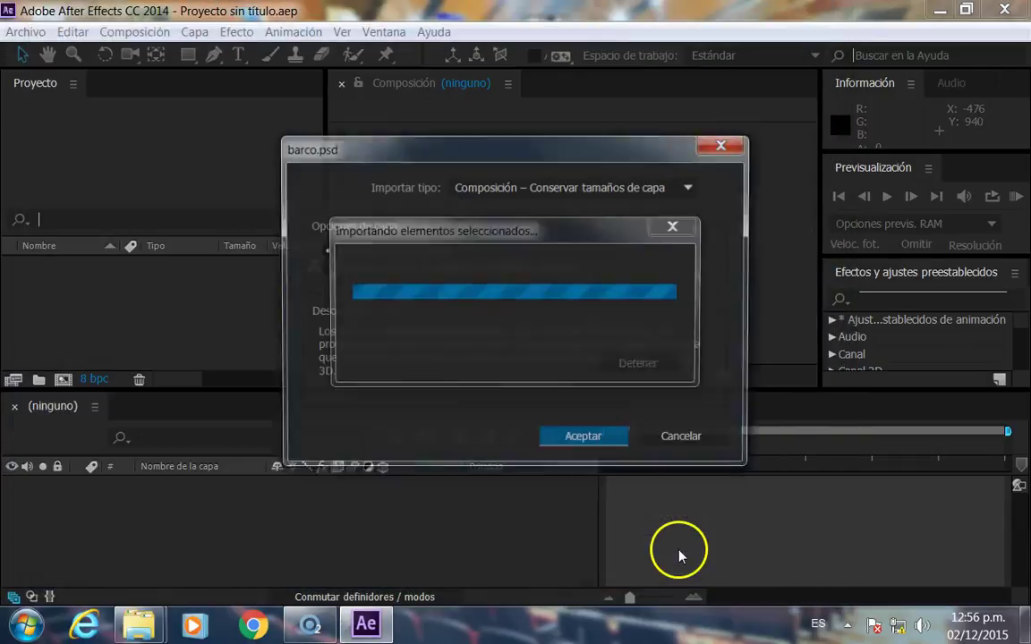
left_click(575, 440)
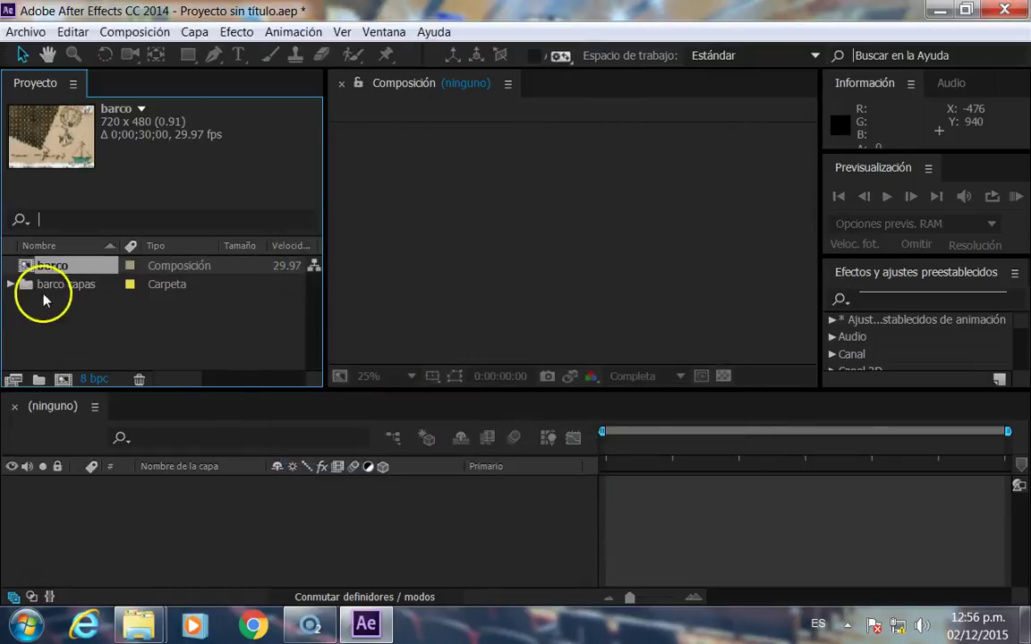
left_click(573, 238)
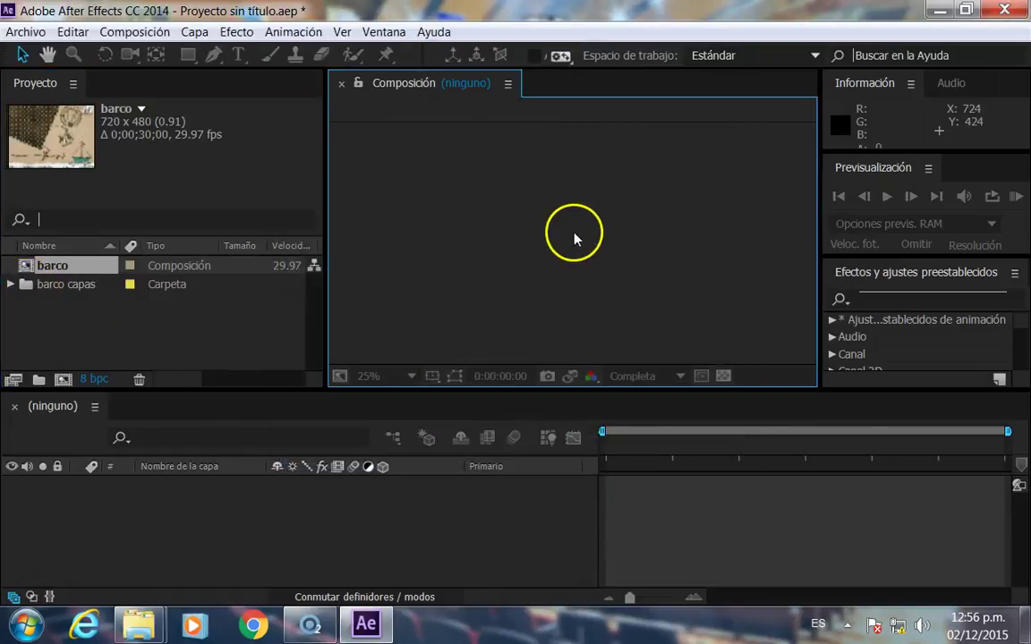
Cancel the folder-based comp setup, then create a 720×486, 29.97 fps, 30 s Comp 1 with NTSC D1 defaults
left_click_drag(26, 279, 184, 324)
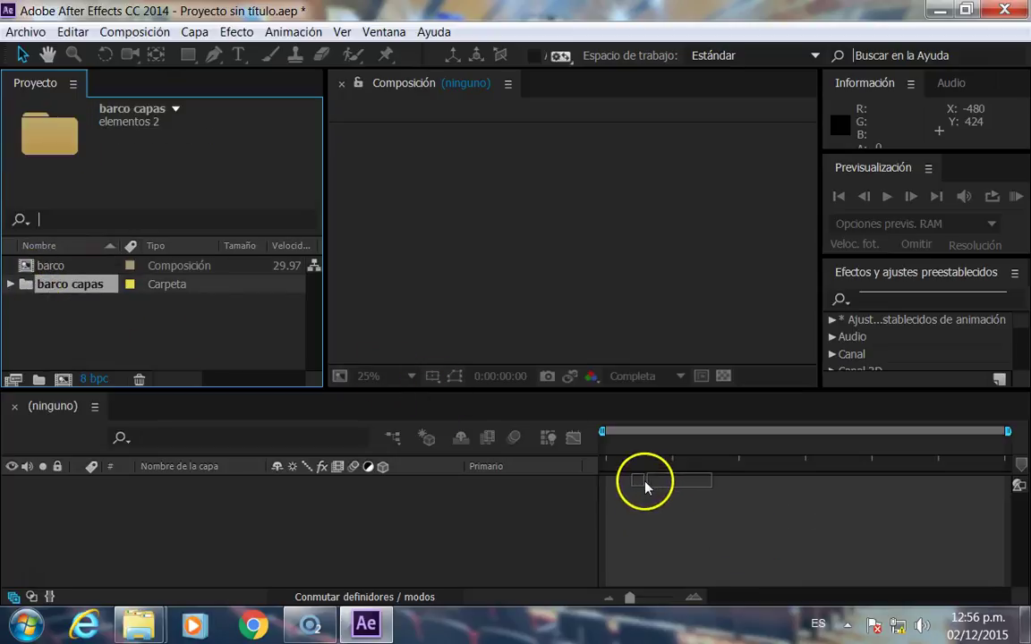
left_click_drag(645, 485, 646, 485)
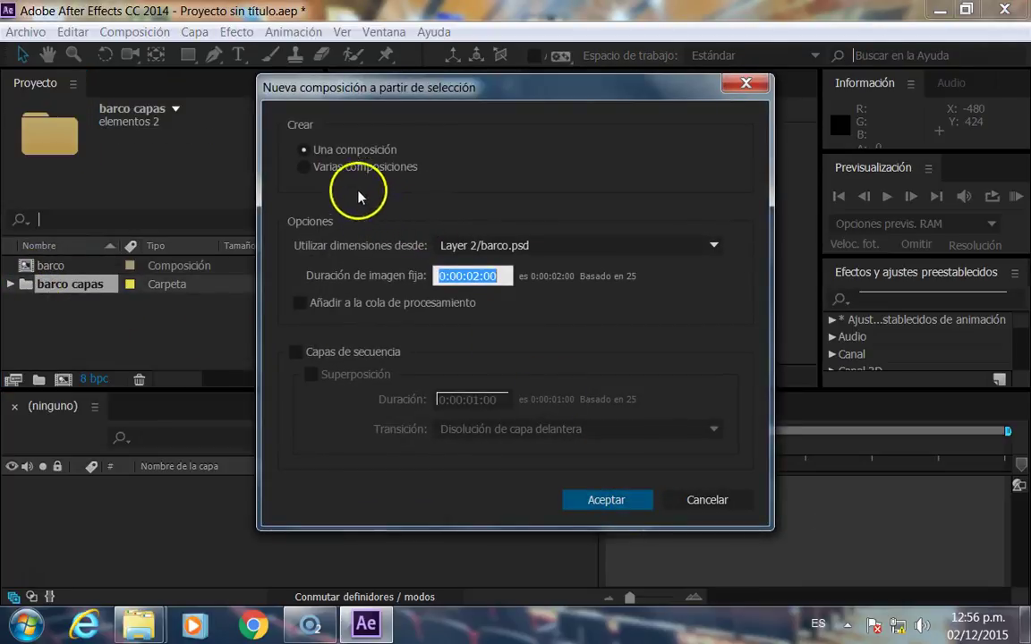
left_click(710, 508)
left_click(138, 35)
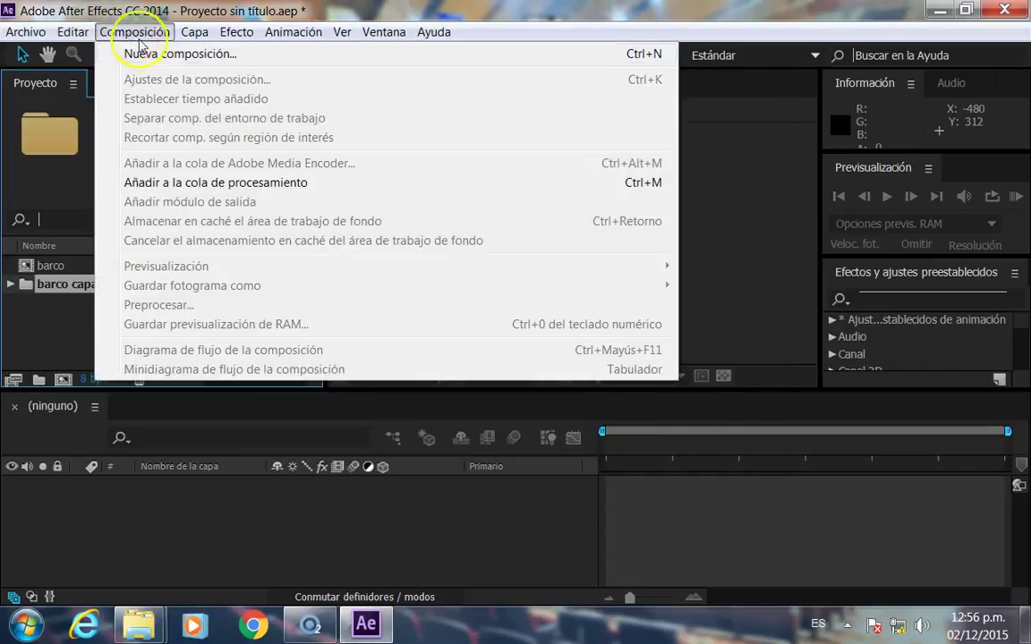
left_click(211, 55)
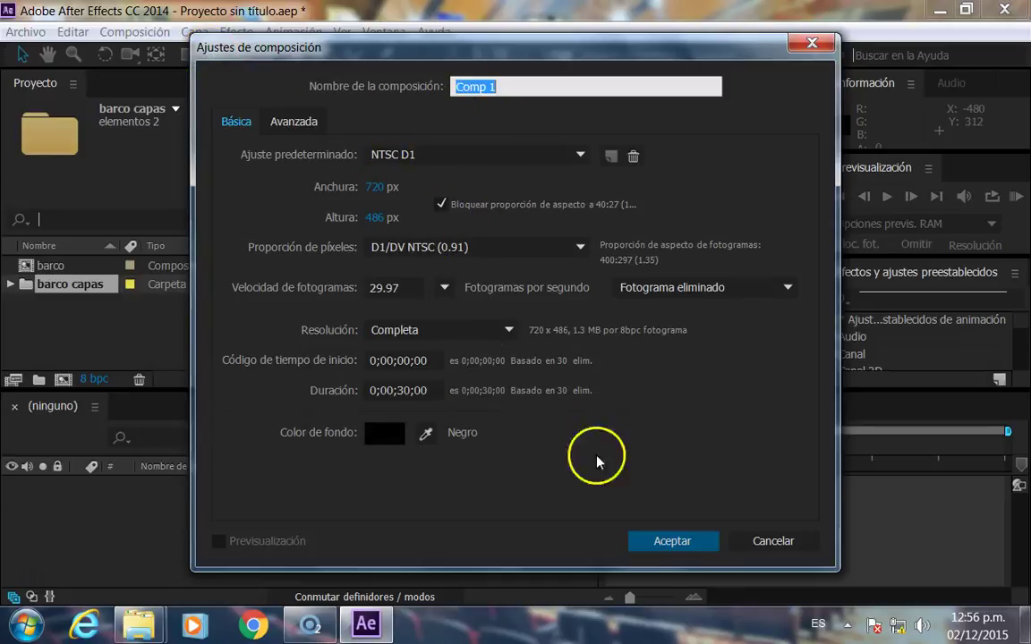
left_click(672, 541)
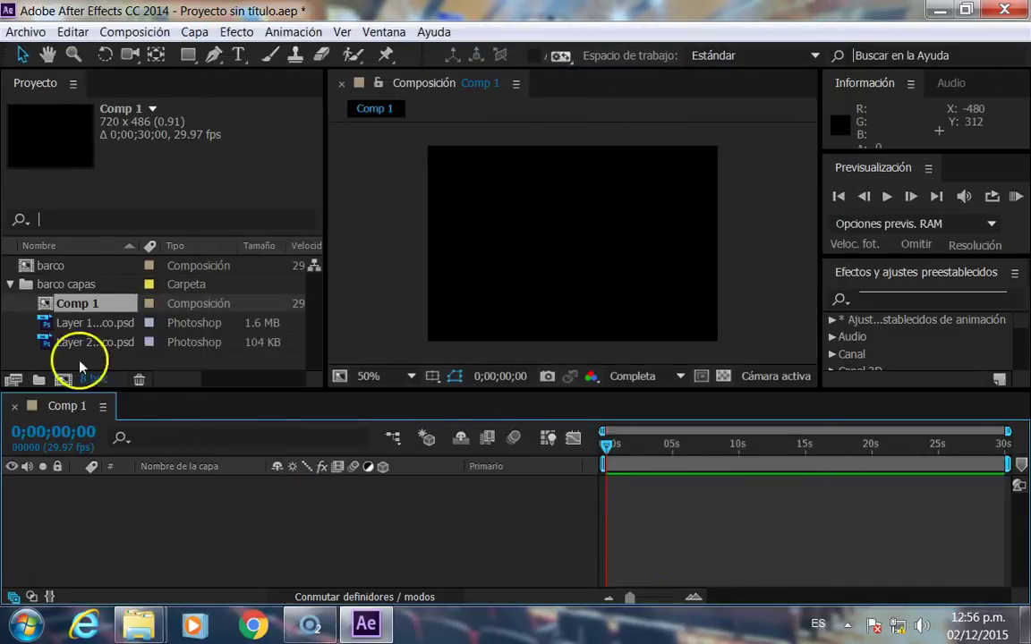
Try several times to drag the barco capas folder into Comp 1
left_click(202, 267)
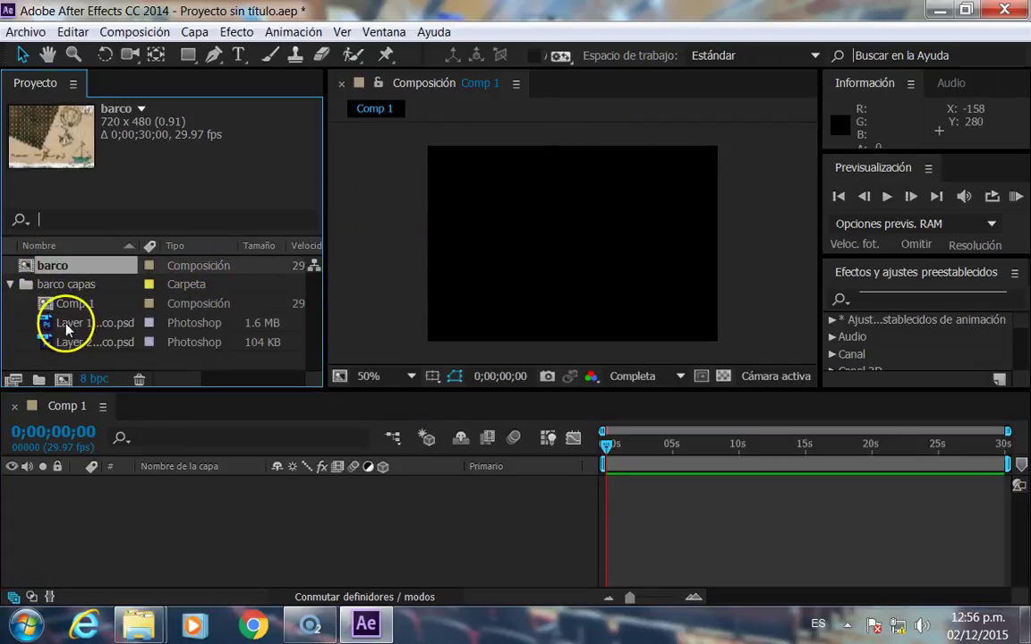
mouse_move(27, 283)
left_mouse_down()
mouse_move(577, 240)
mouse_move(540, 234)
mouse_move(629, 502)
mouse_move(615, 498)
left_mouse_up()
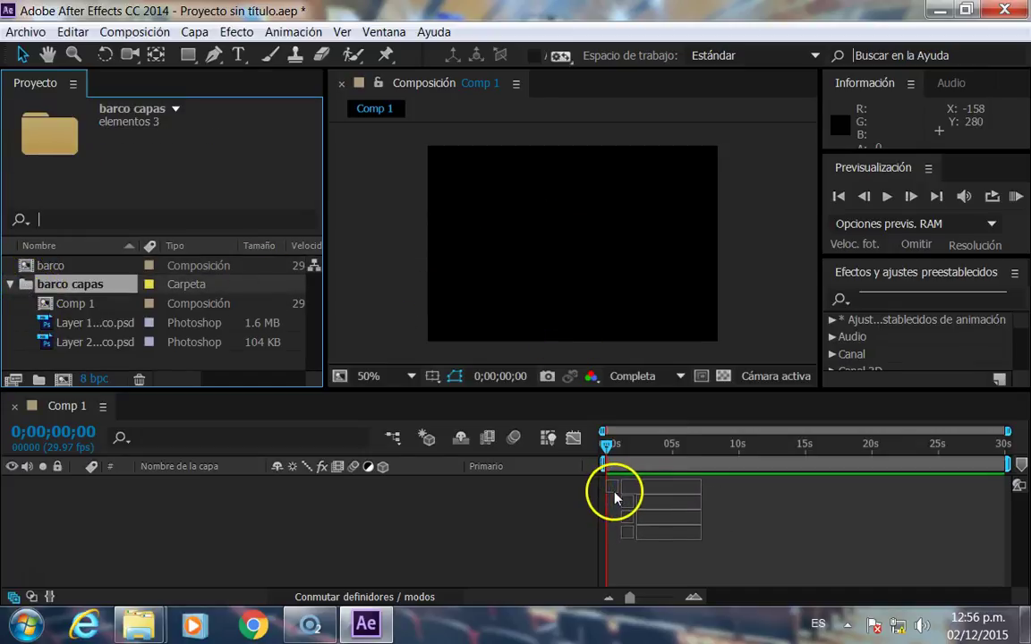
left_click(11, 285)
left_click_drag(39, 283, 172, 346)
left_click_drag(507, 267, 575, 265)
left_click_drag(35, 284, 591, 340)
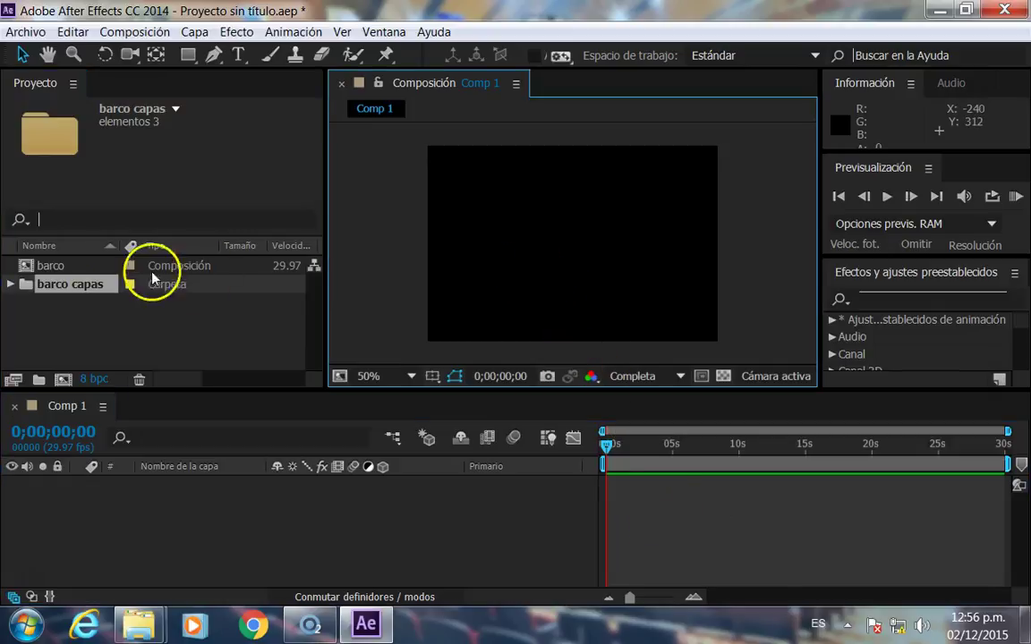
left_click(77, 268)
left_click_drag(29, 286, 193, 293)
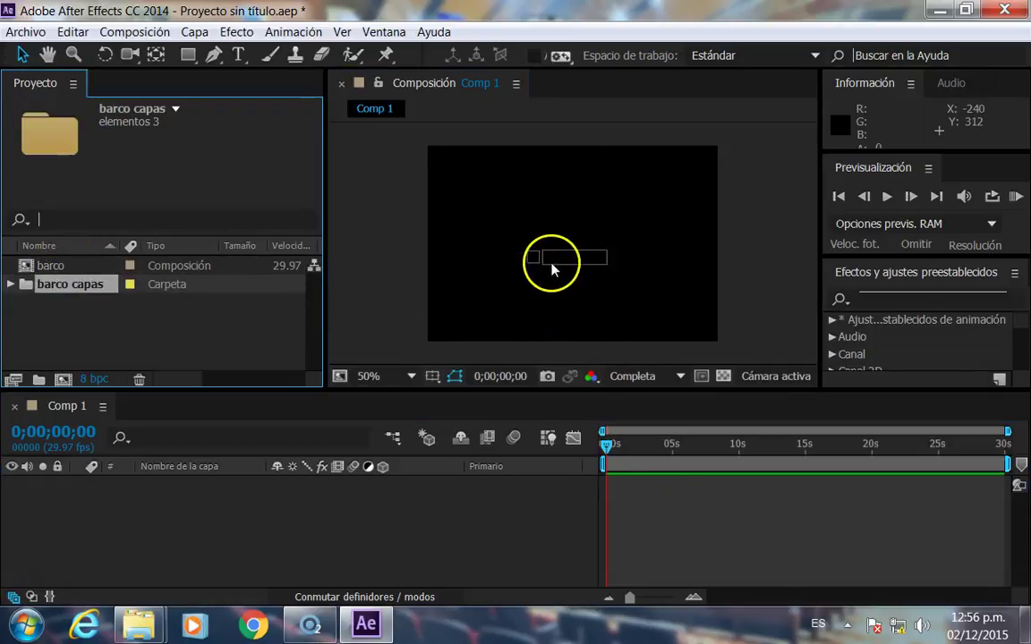
Delete Comp 1 from inside barco capas and select the barco composition
left_click(2, 295)
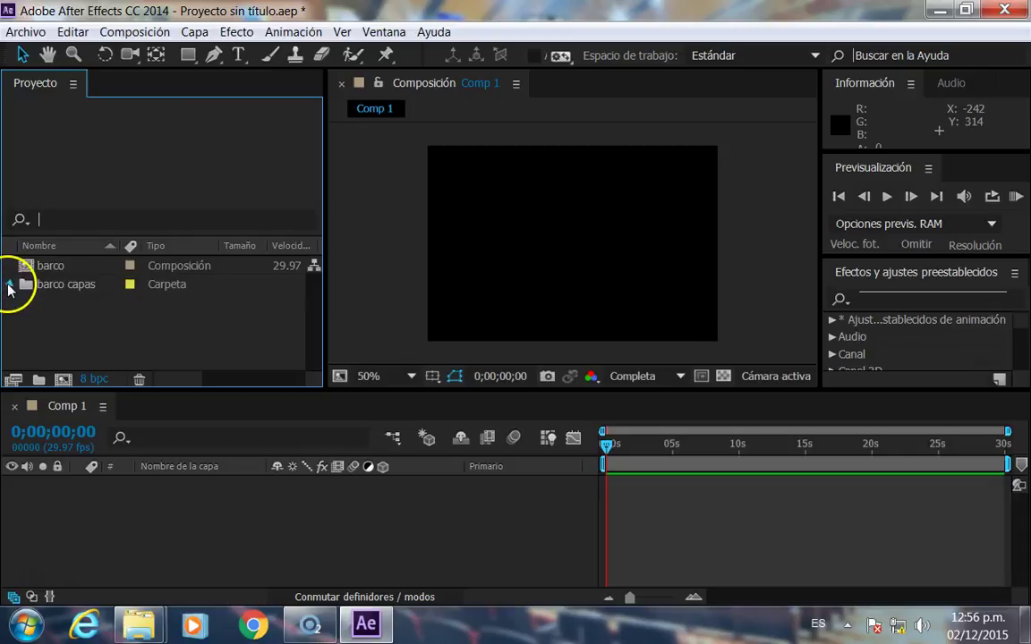
left_click(9, 285)
left_click(45, 304)
left_click(68, 305)
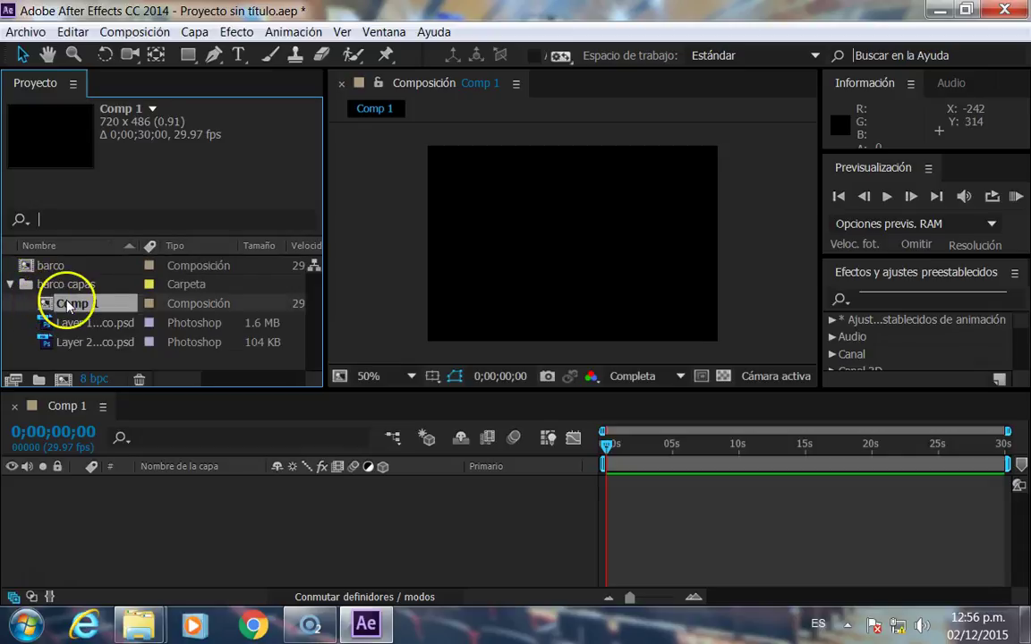
key("Delete")
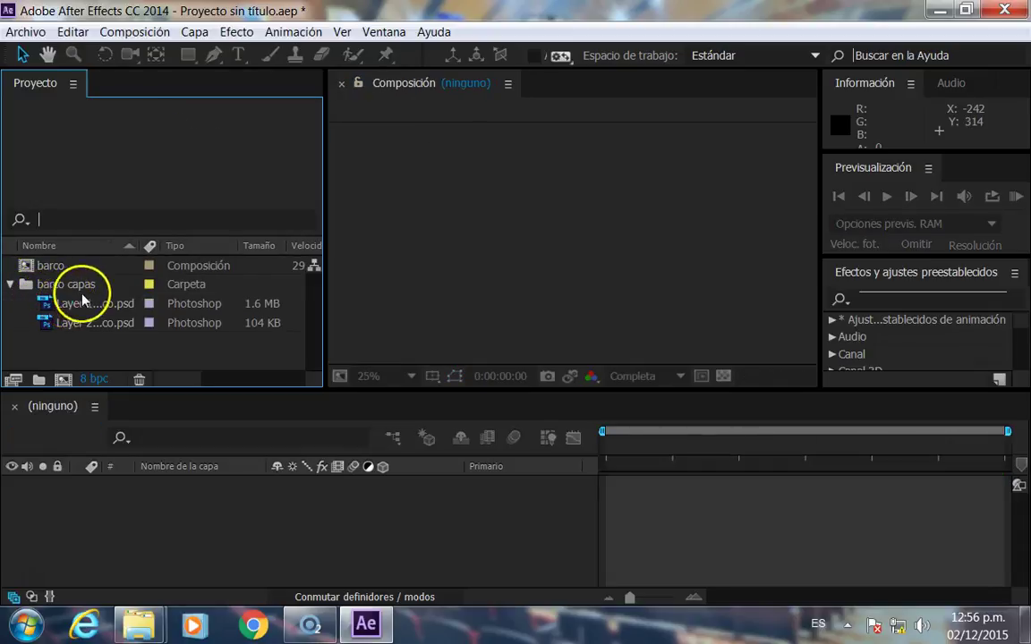
left_click_drag(36, 285, 69, 272)
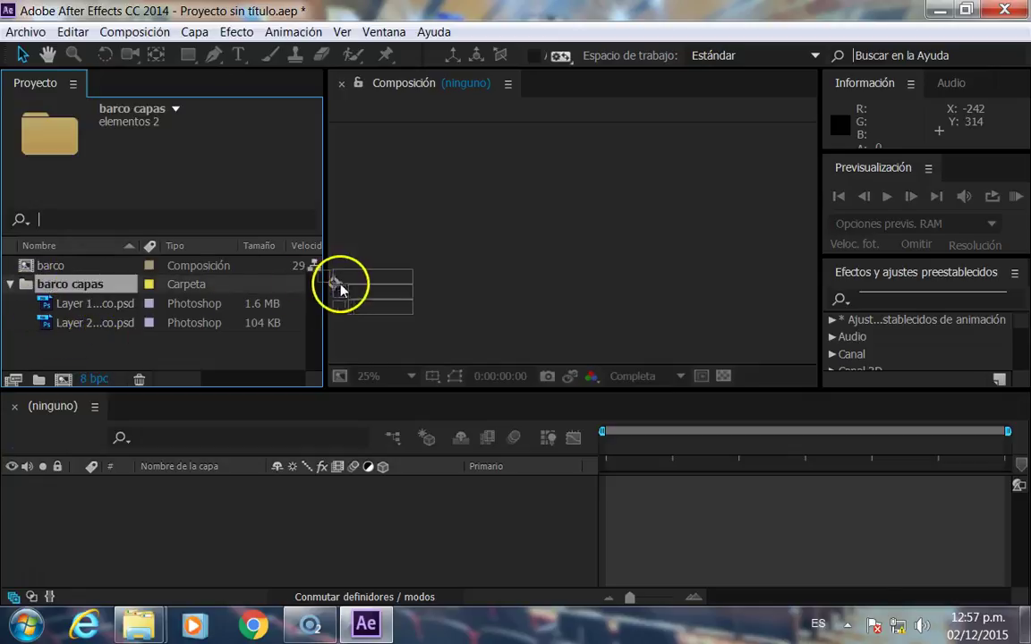
left_click(59, 267)
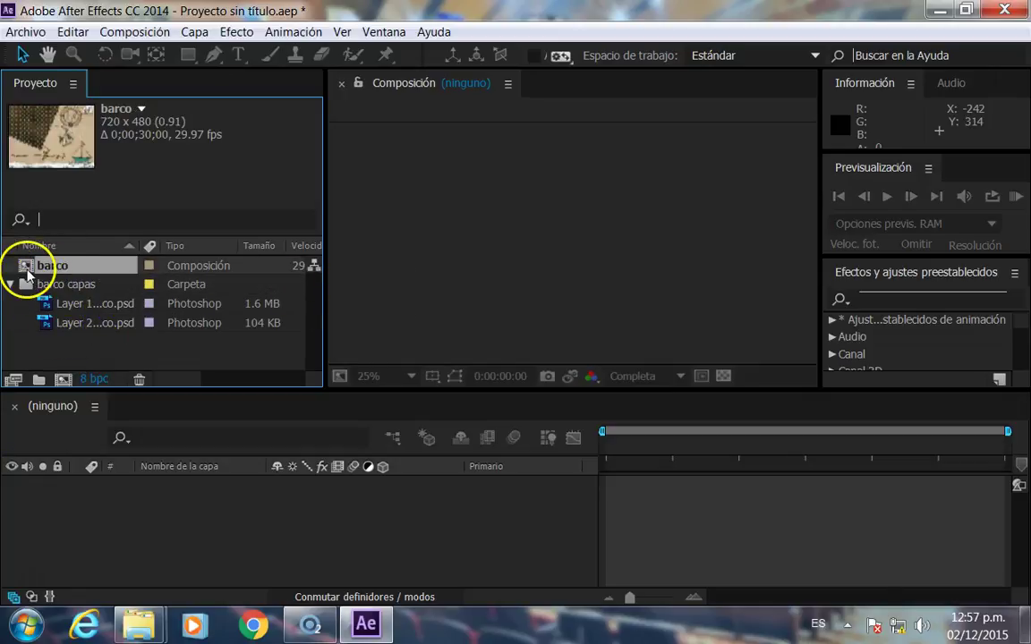
Open the barco composition and scrub its timeline to preview the layers
double_click(26, 269)
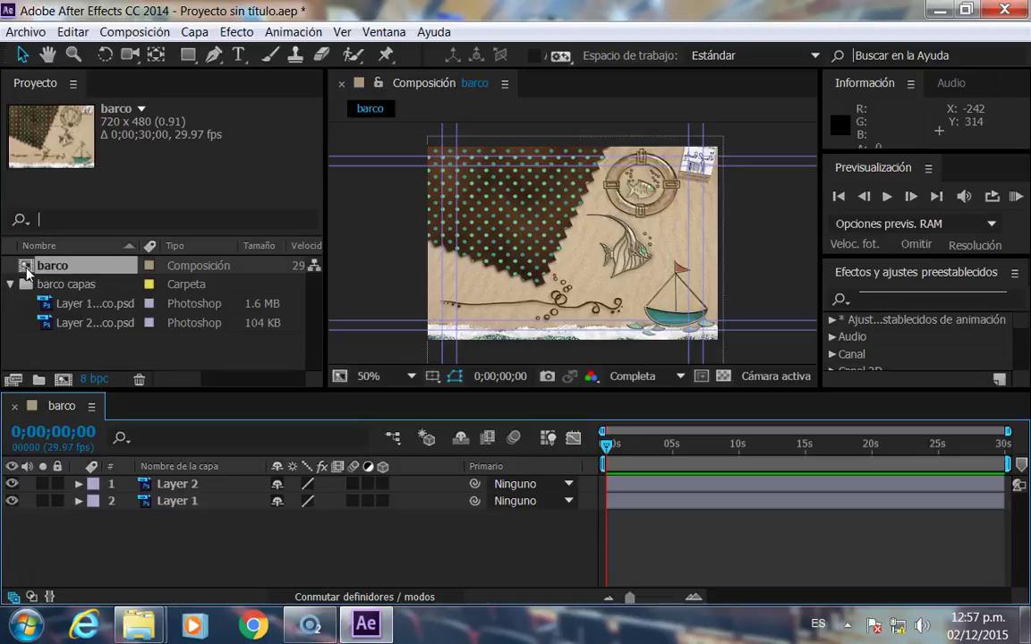
left_click_drag(605, 445, 123, 347)
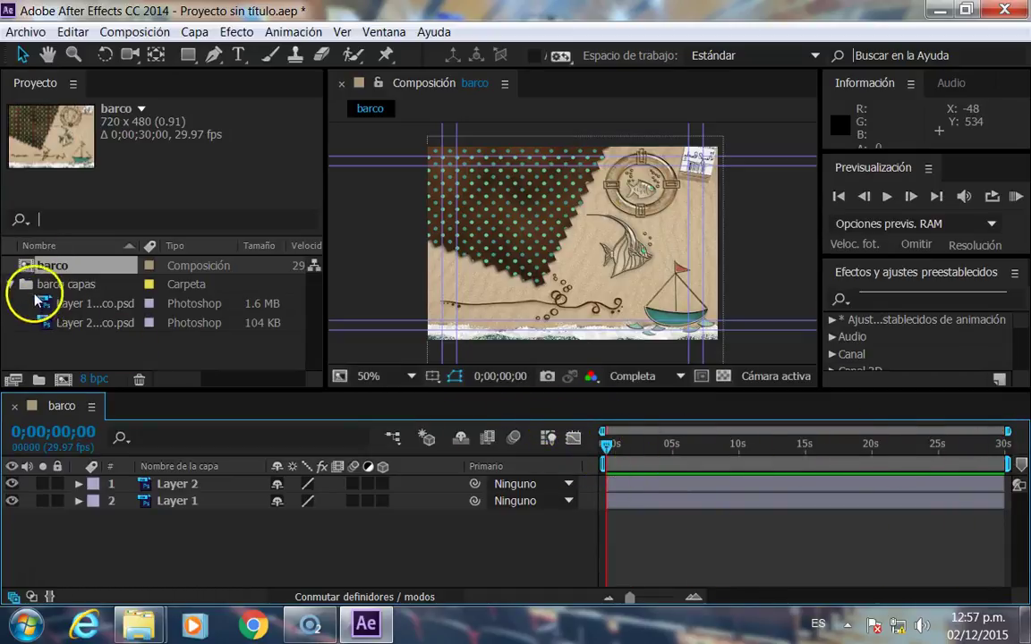
left_click(9, 285)
left_click(11, 286)
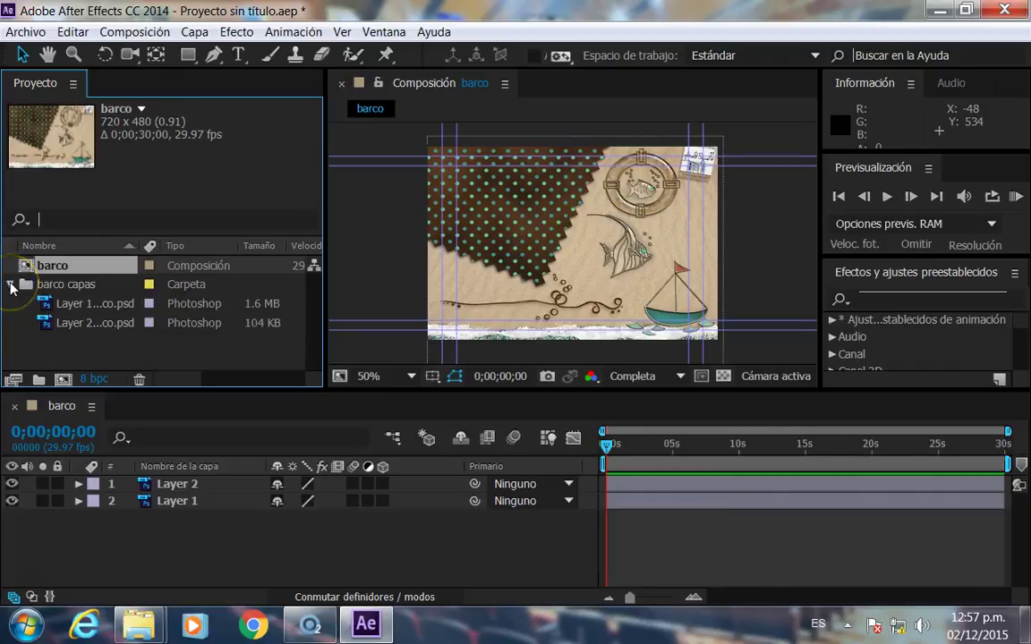
left_click(10, 286)
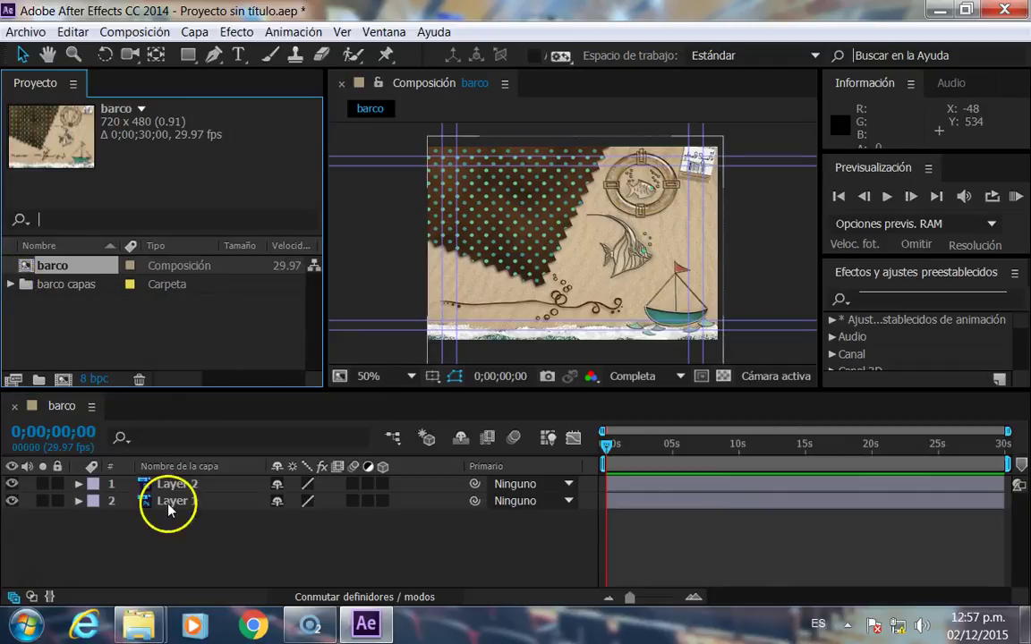
left_click(12, 501)
left_click(11, 501)
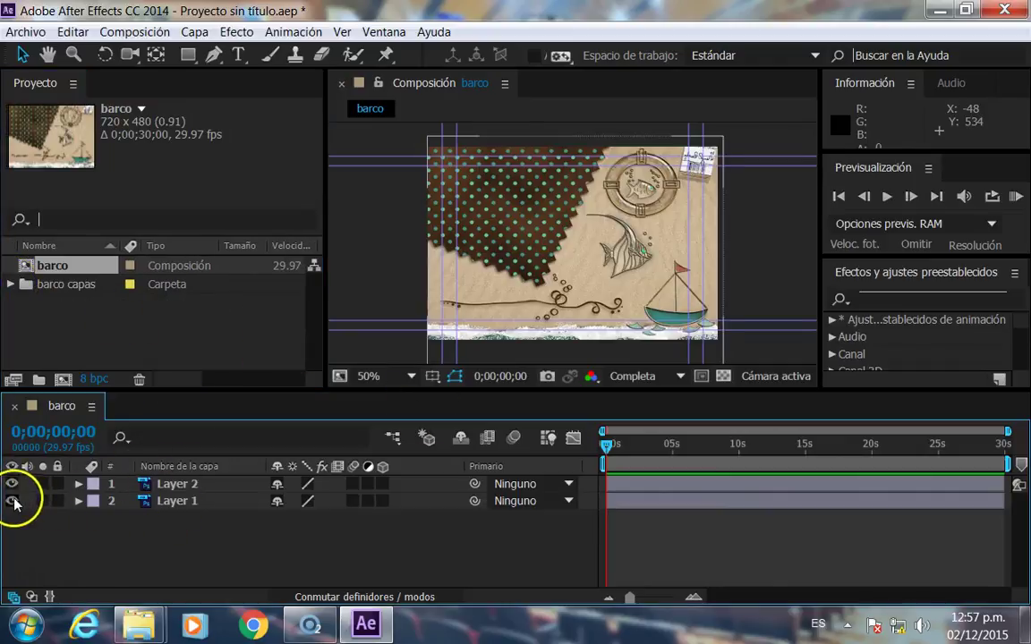
Rename Layer 1 to 'fondo' and Layer 2 to 'barco' with Cambiar nombre
left_click(170, 504)
right_click(170, 504)
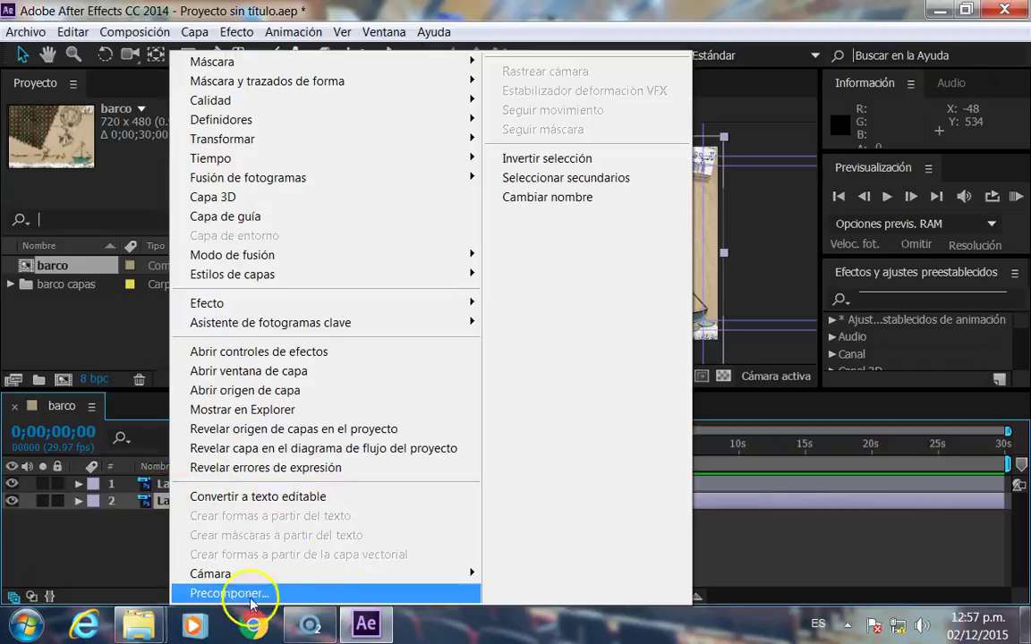
left_click(538, 200)
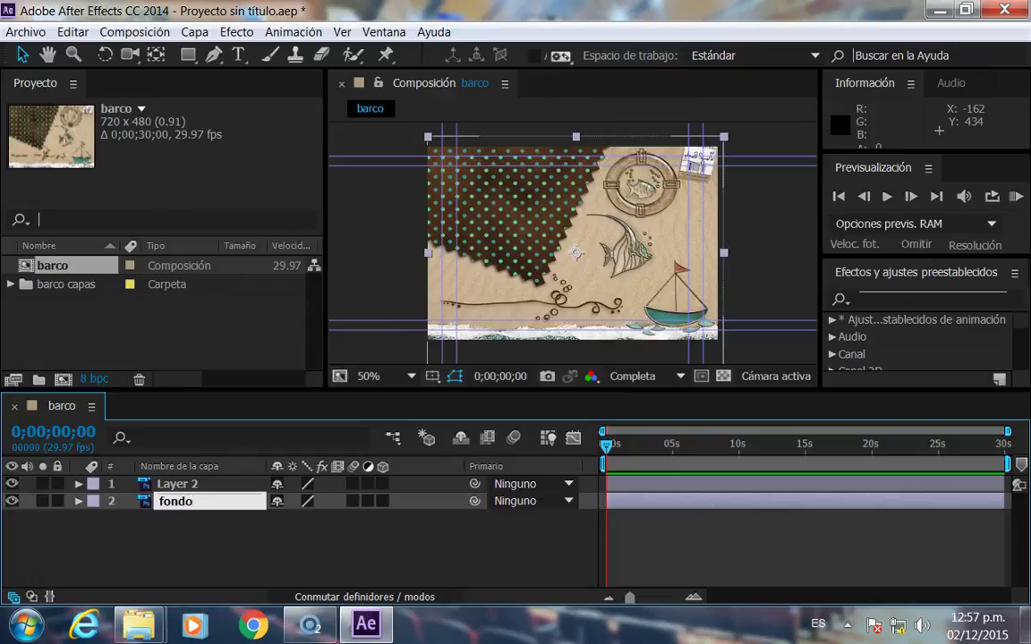
key("Return")
left_click(179, 486)
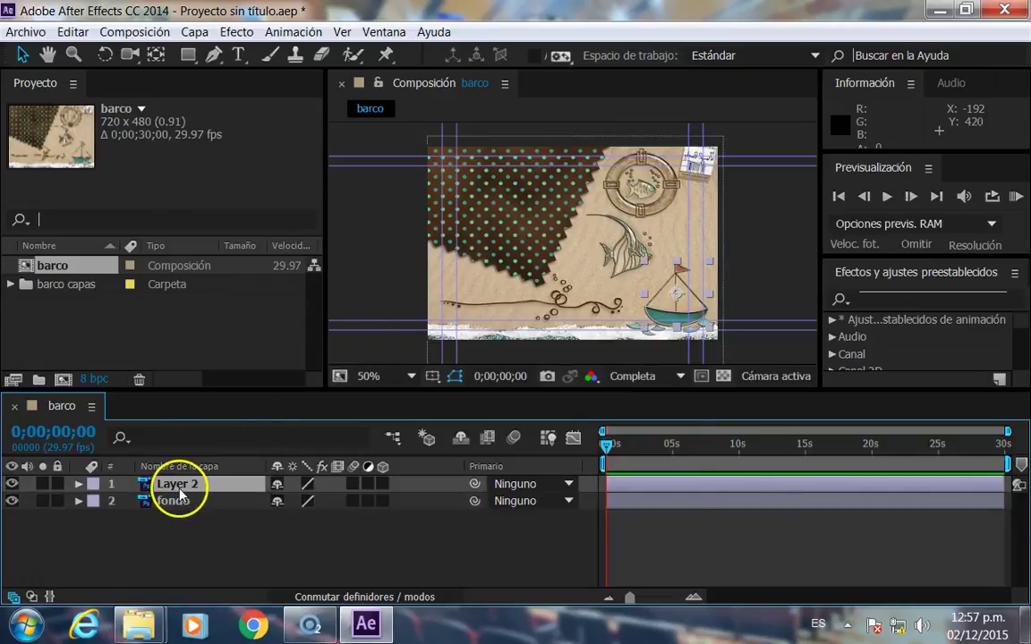
right_click(180, 495)
left_click(550, 198)
type("barco")
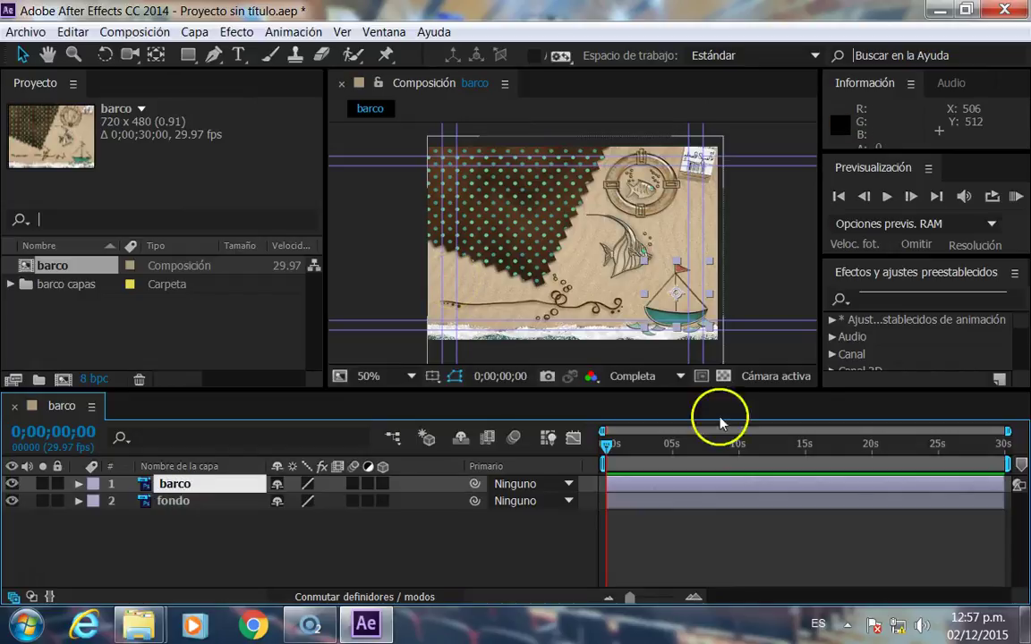
key("Return")
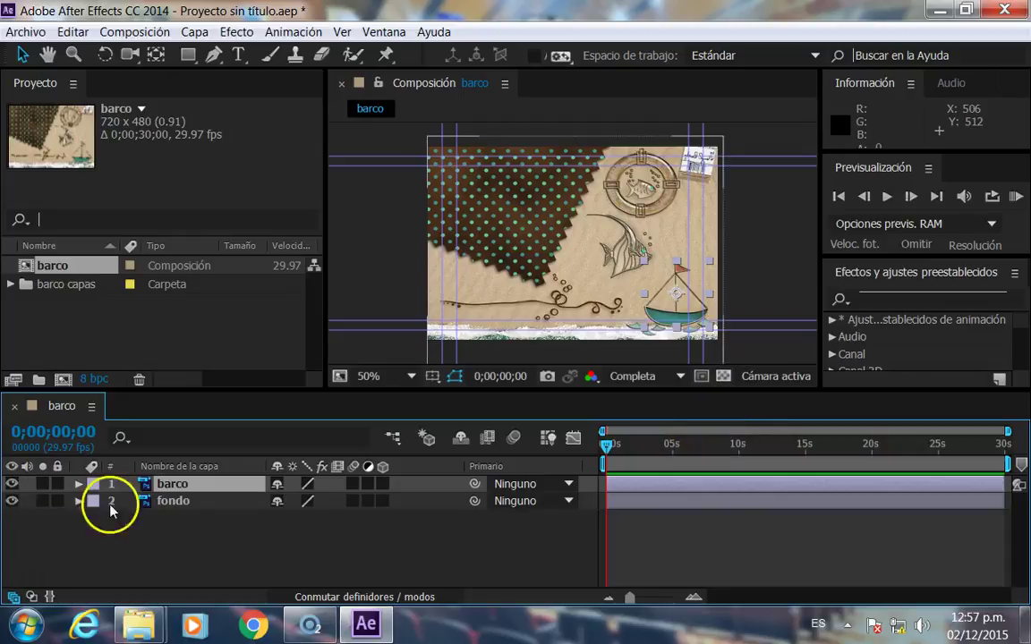
Lock fondo and set barco's Position keyframe 617.0,364.5 at 0;00;00;00
left_click(59, 502)
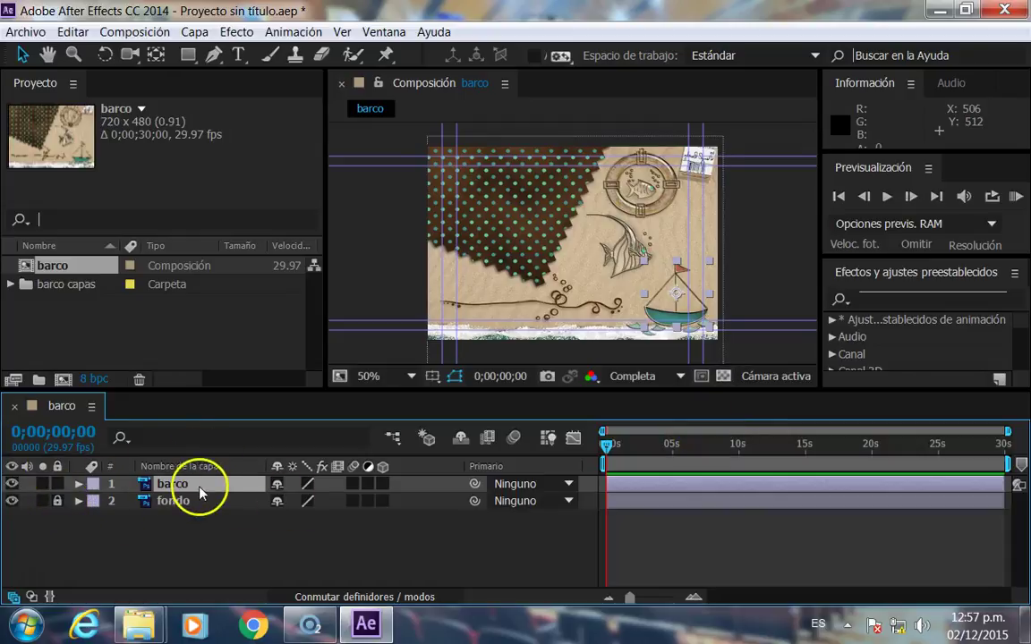
left_click(664, 301)
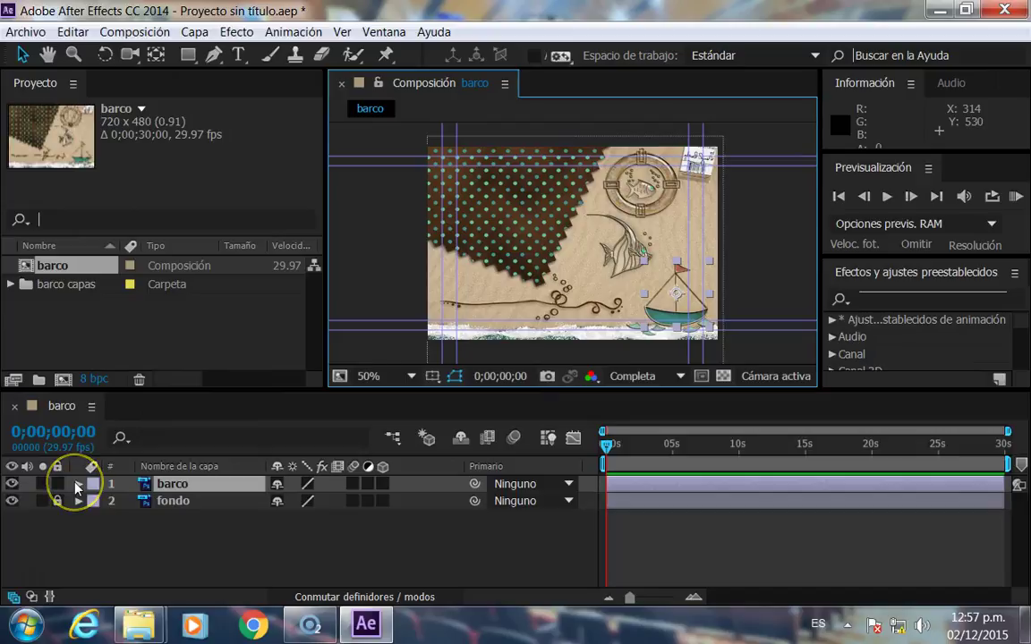
key("p")
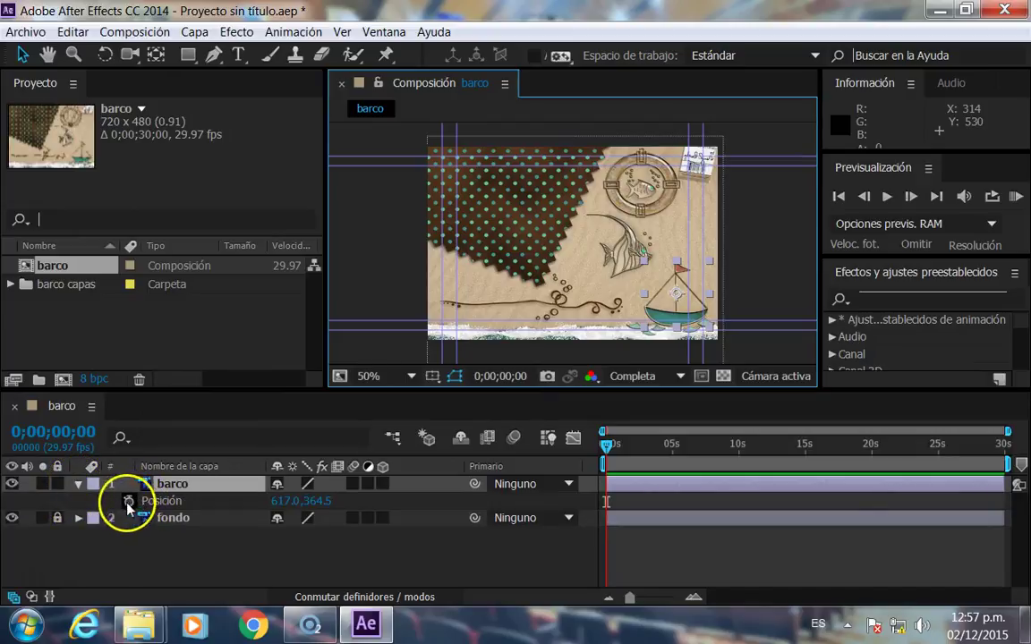
key("p")
left_click(78, 484)
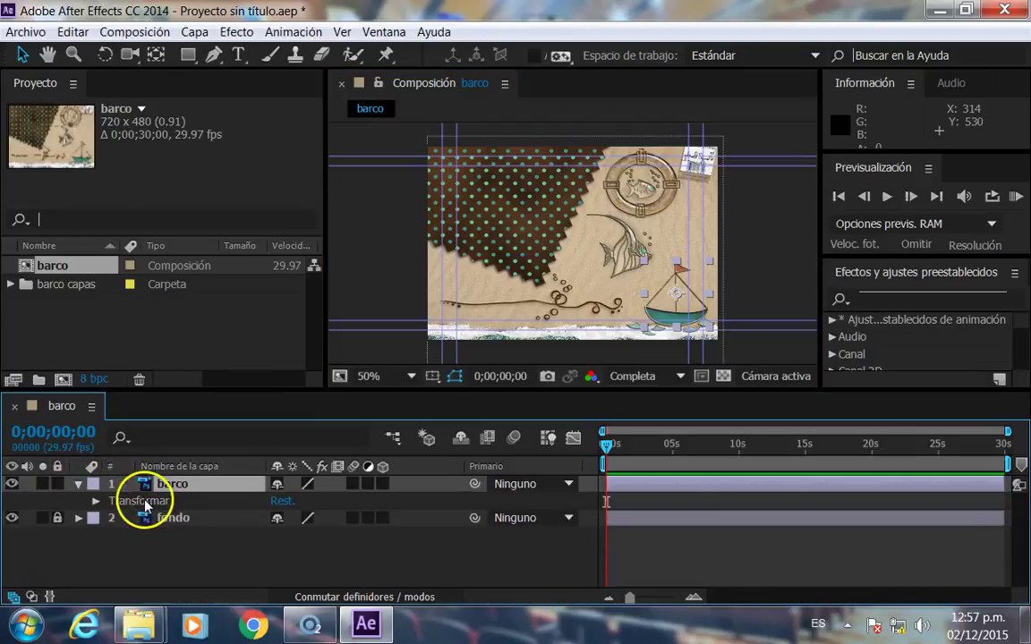
left_click(94, 502)
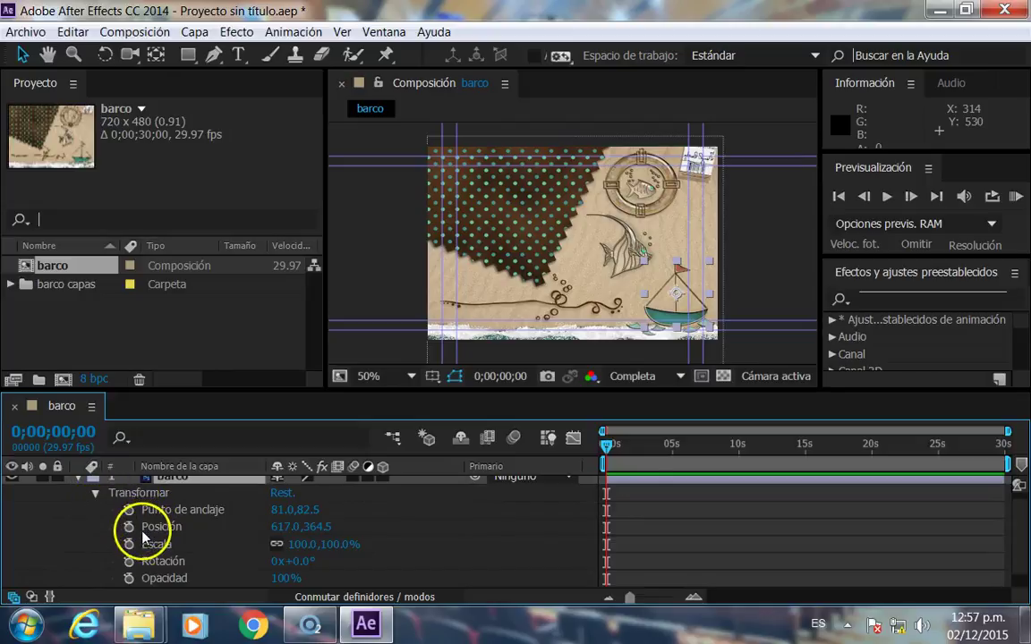
left_click(132, 529)
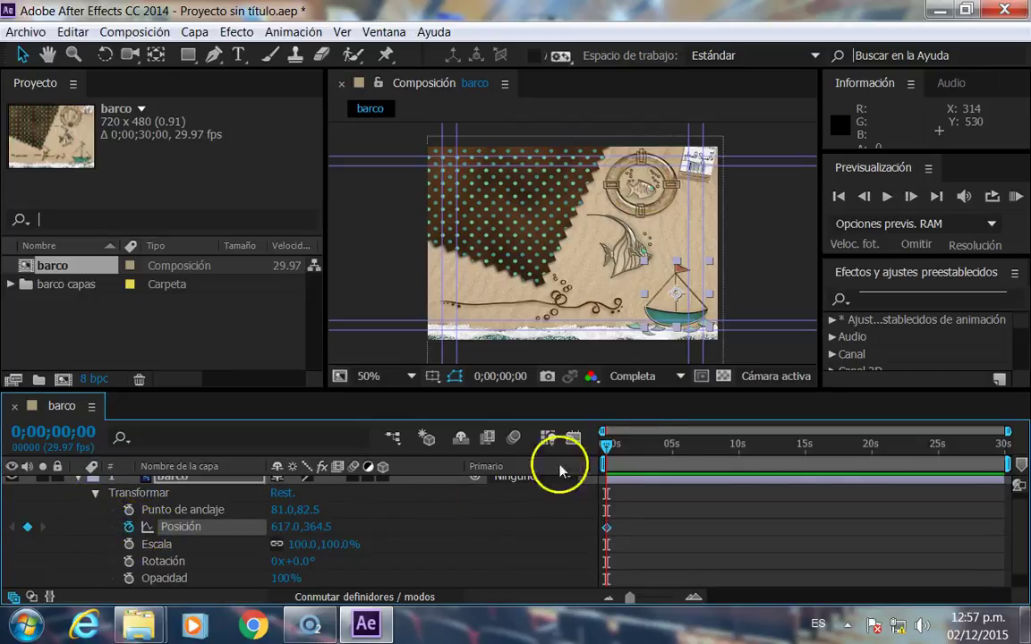
Key the boat off the left edge at 0;00;29;29, then adjust it near 0;00;03;21 and 0;00;11;06
left_click_drag(608, 441, 1014, 473)
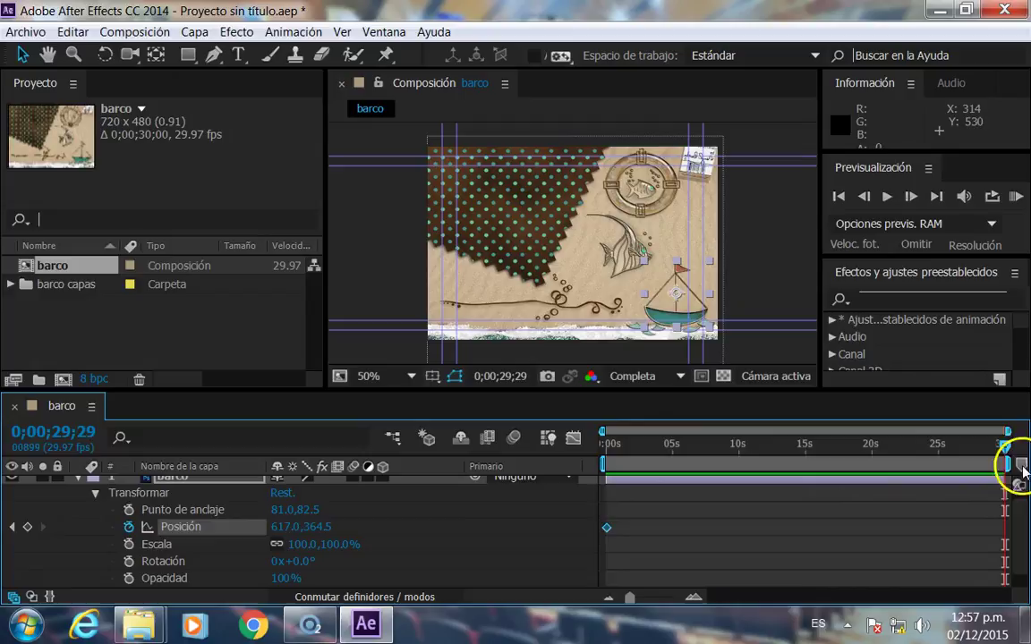
mouse_move(679, 294)
left_mouse_down()
mouse_move(409, 268)
mouse_move(395, 297)
left_mouse_up()
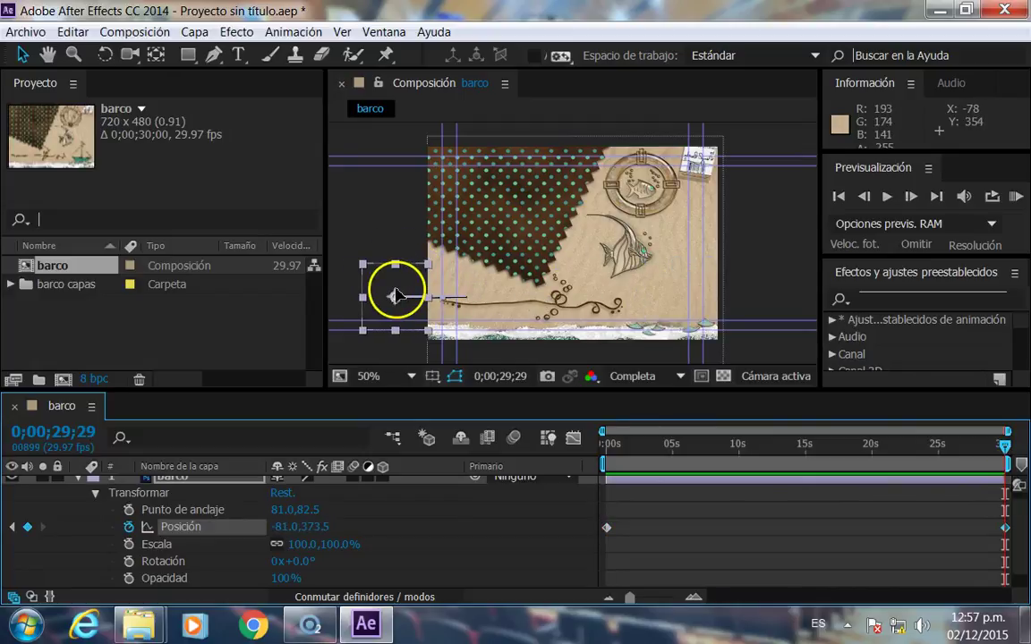
mouse_move(1014, 446)
left_mouse_down()
mouse_move(573, 453)
mouse_move(656, 446)
left_mouse_up()
left_click_drag(638, 301, 642, 284)
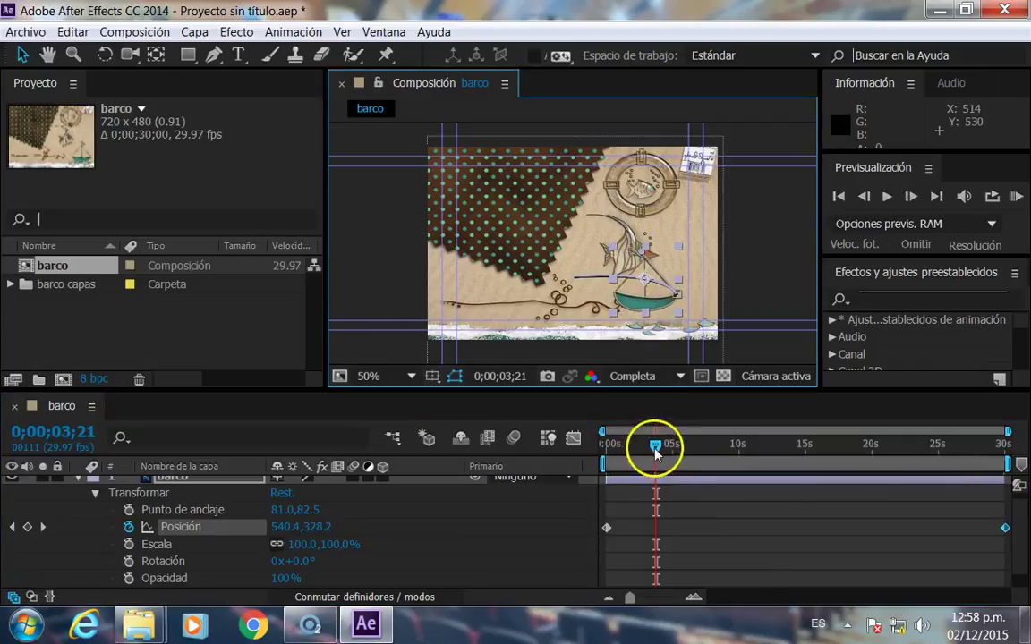
left_click_drag(656, 452, 754, 446)
mouse_move(672, 323)
left_mouse_down()
mouse_move(574, 280)
mouse_move(571, 294)
left_mouse_up()
left_click_drag(754, 445, 658, 447)
left_click_drag(638, 290, 641, 300)
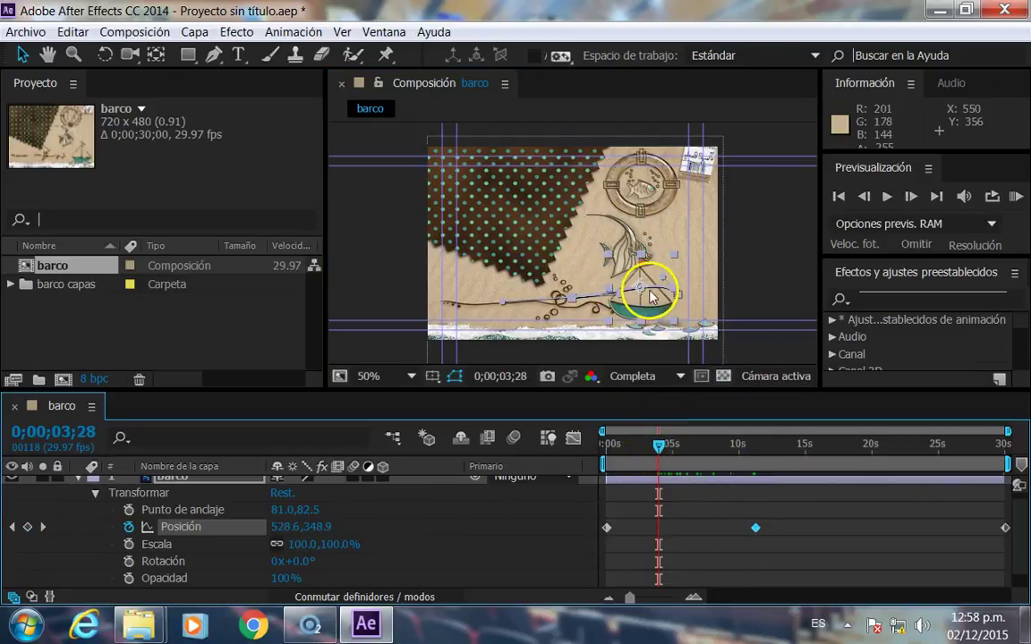
Add a Position key moving the boat left around 0;00;19;25, then preview its path
left_click_drag(659, 448, 756, 445)
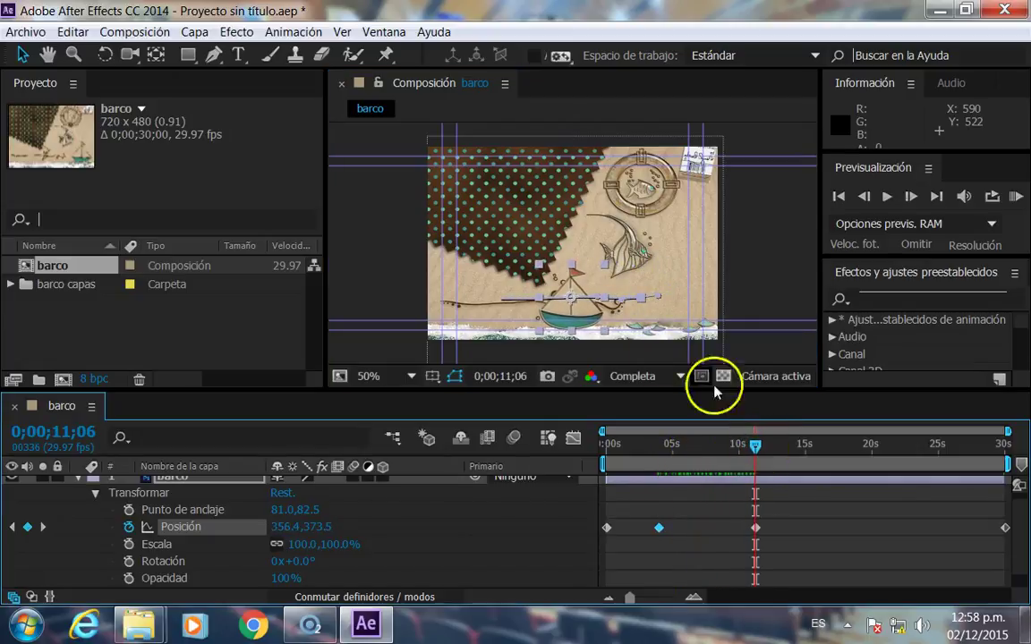
left_click(566, 289)
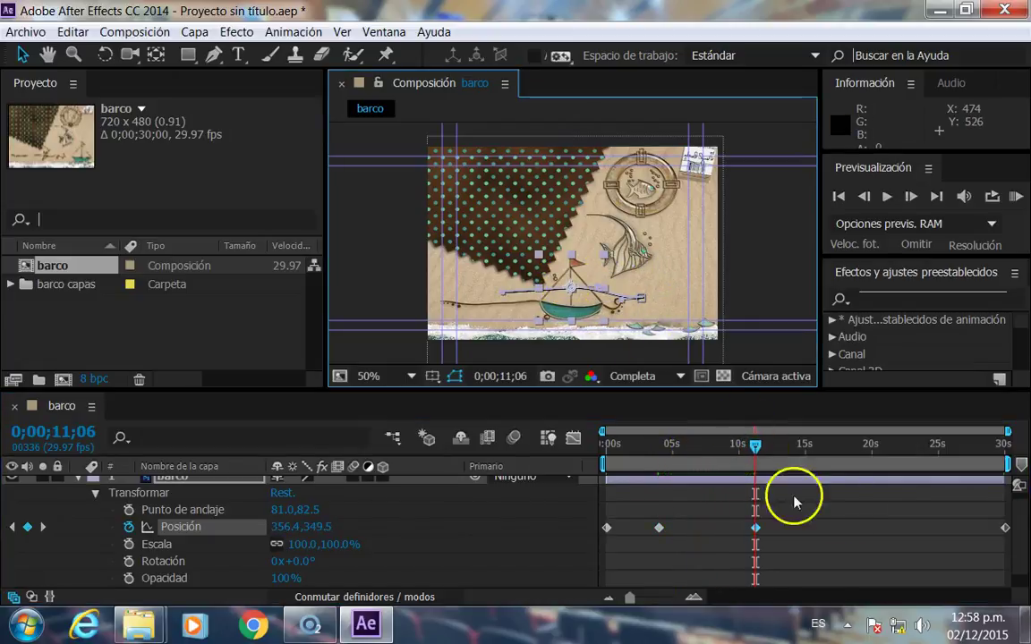
mouse_move(757, 444)
left_mouse_down()
mouse_move(818, 467)
mouse_move(870, 447)
left_mouse_up()
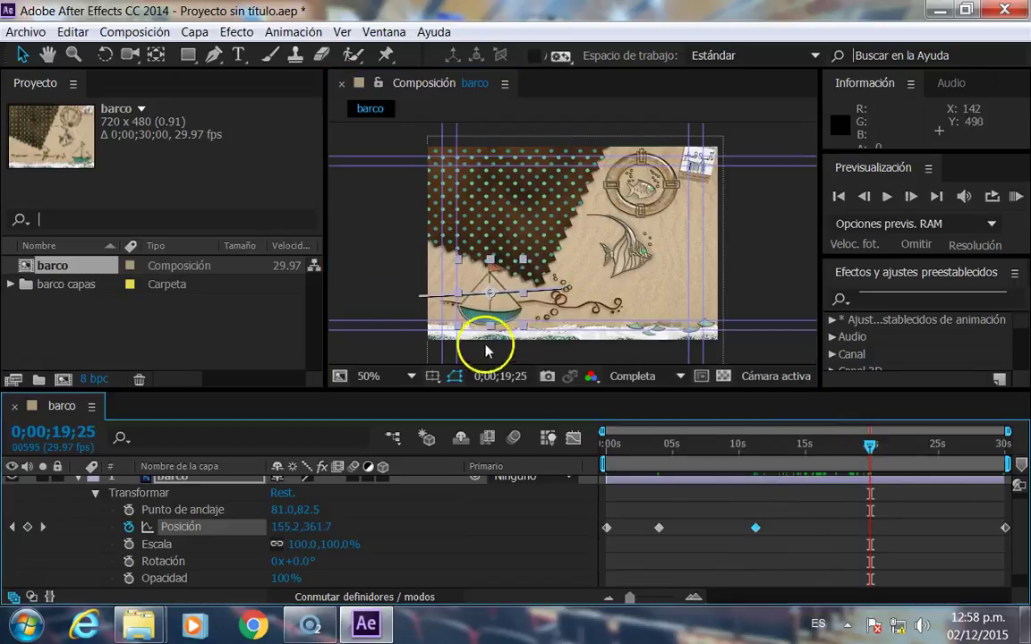
left_click_drag(491, 295, 478, 301)
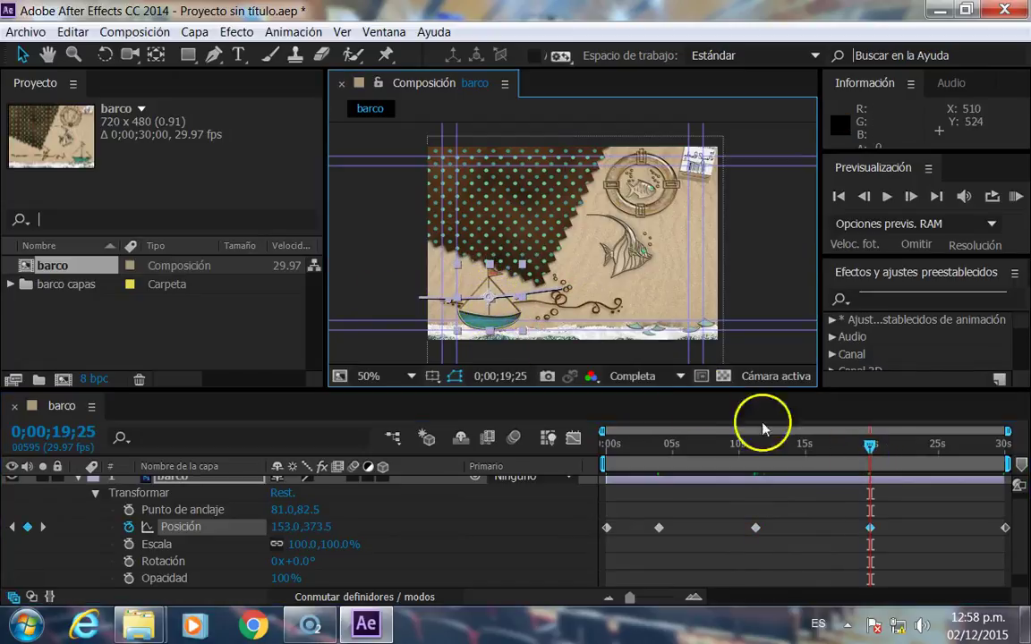
left_click_drag(870, 444, 929, 445)
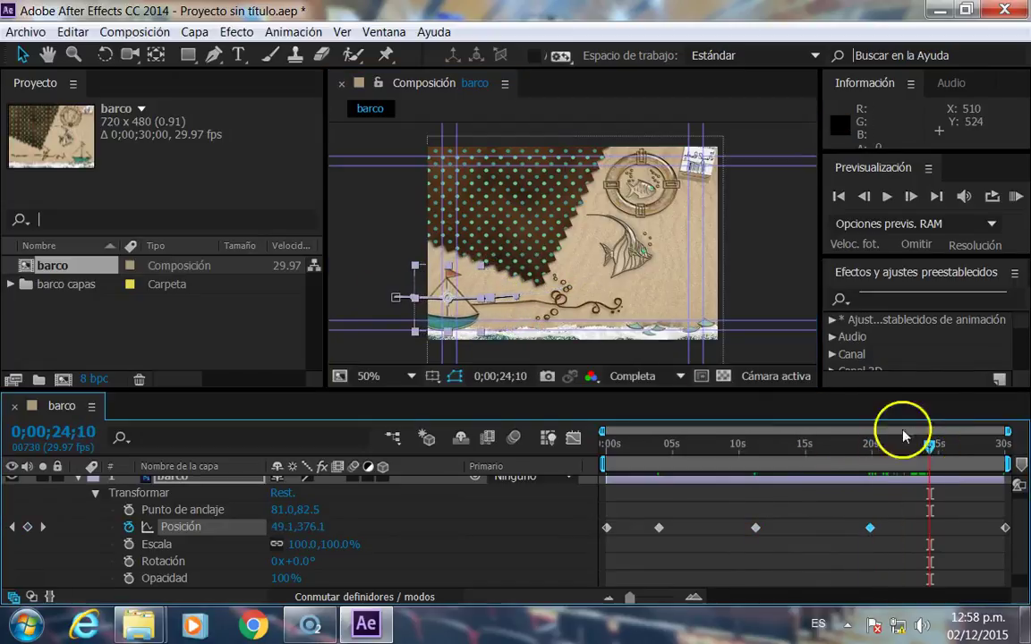
left_click(445, 295)
left_click_drag(929, 444, 597, 461)
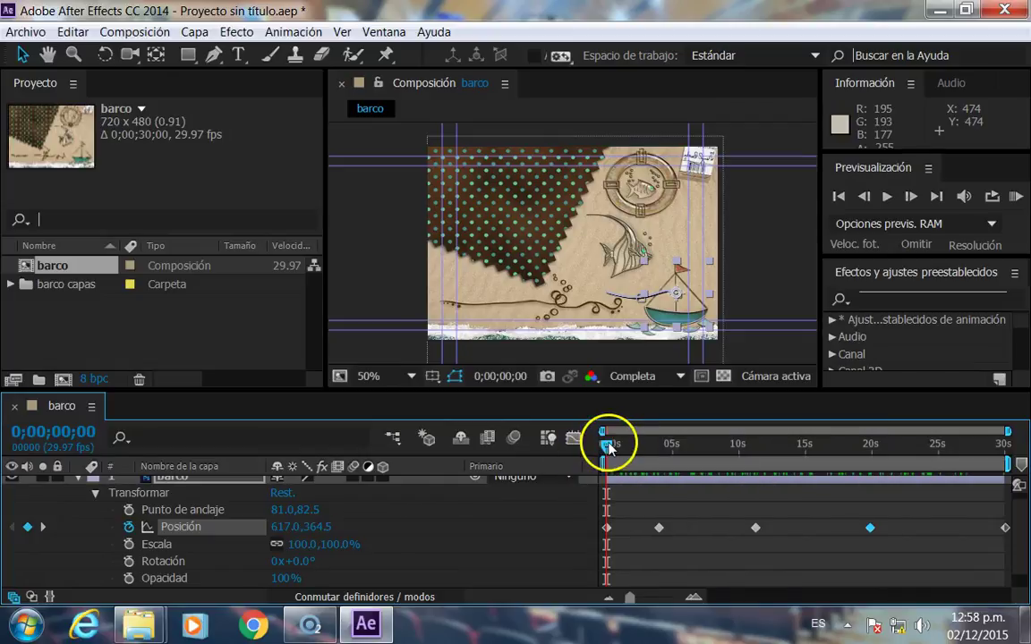
mouse_move(606, 445)
left_mouse_down()
mouse_move(794, 421)
mouse_move(587, 414)
mouse_move(736, 408)
mouse_move(697, 444)
mouse_move(214, 483)
left_mouse_up()
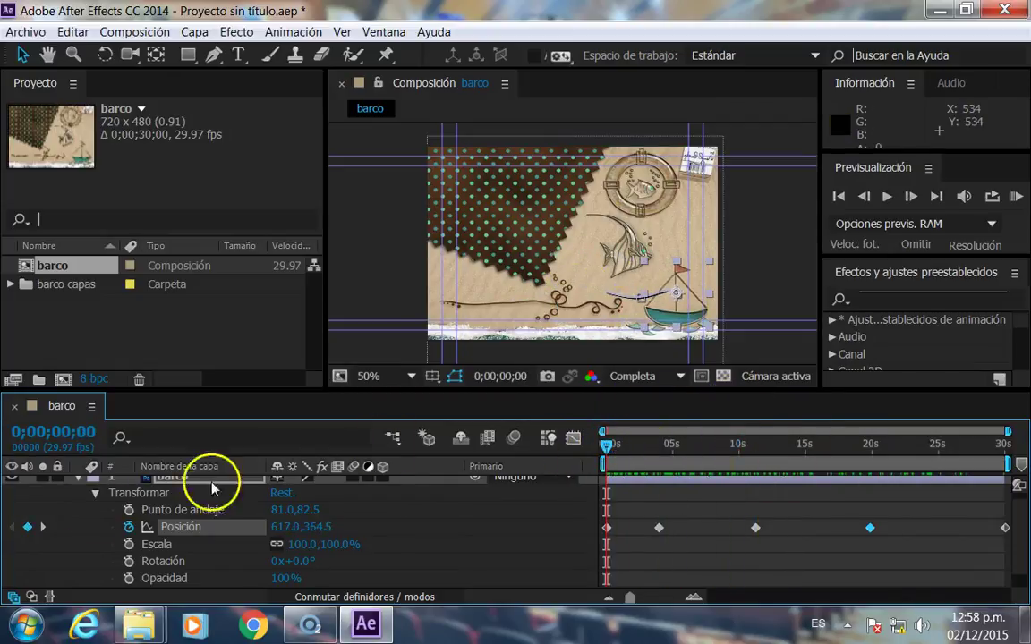
Key barco's Rotation at 0, about 5, 8 and 11 seconds, tilting the boat back and forth
left_click(129, 562)
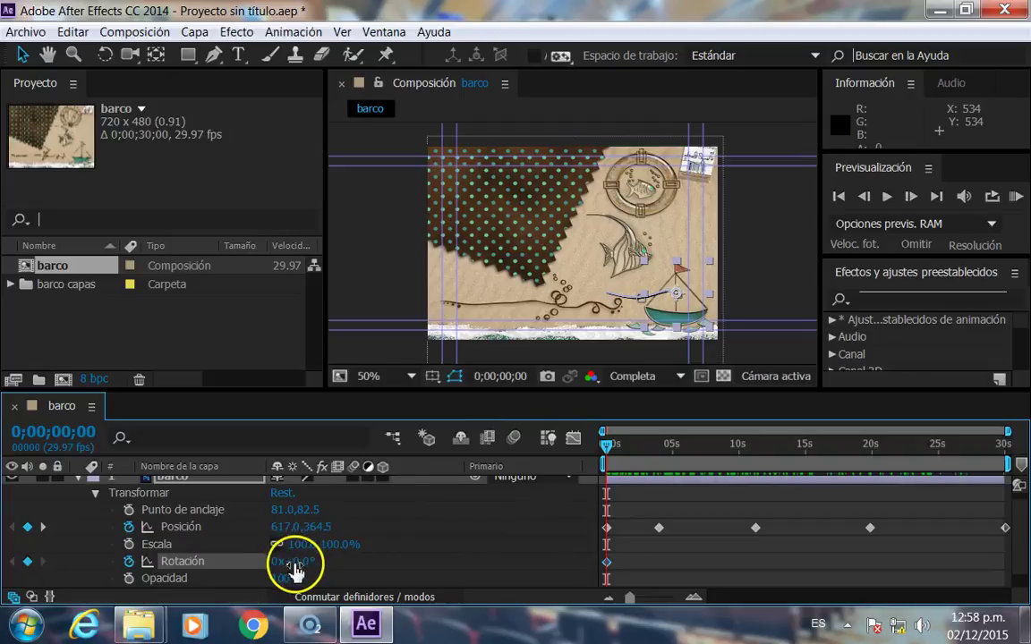
mouse_move(299, 560)
left_mouse_down()
mouse_move(315, 561)
mouse_move(283, 568)
left_mouse_up()
mouse_move(607, 452)
left_mouse_down()
mouse_move(673, 463)
mouse_move(660, 471)
left_mouse_up()
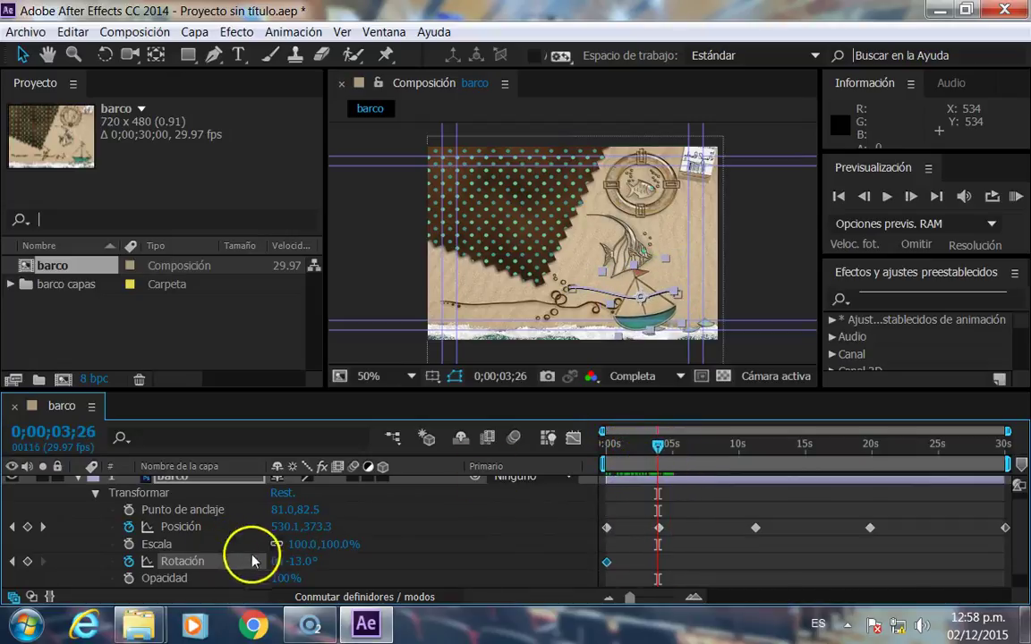
left_click_drag(296, 564, 330, 561)
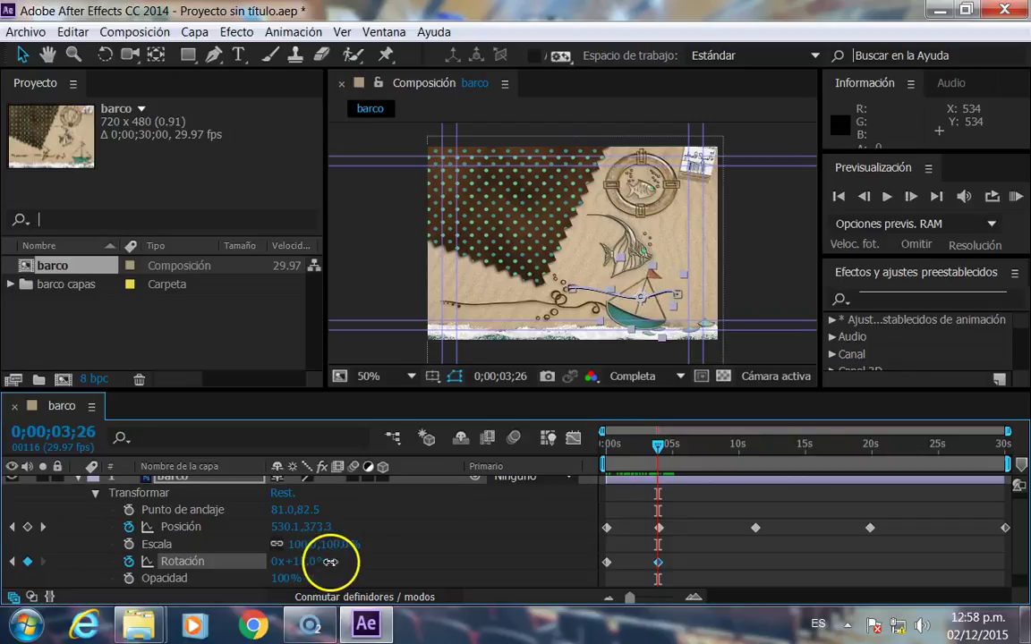
left_click_drag(660, 454, 720, 476)
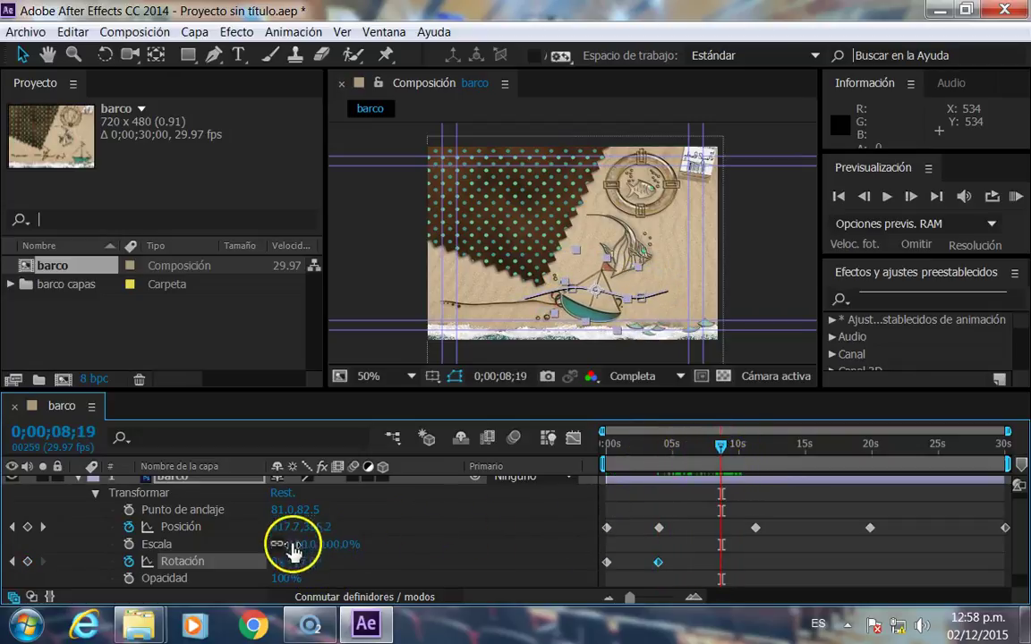
left_click_drag(305, 561, 278, 557)
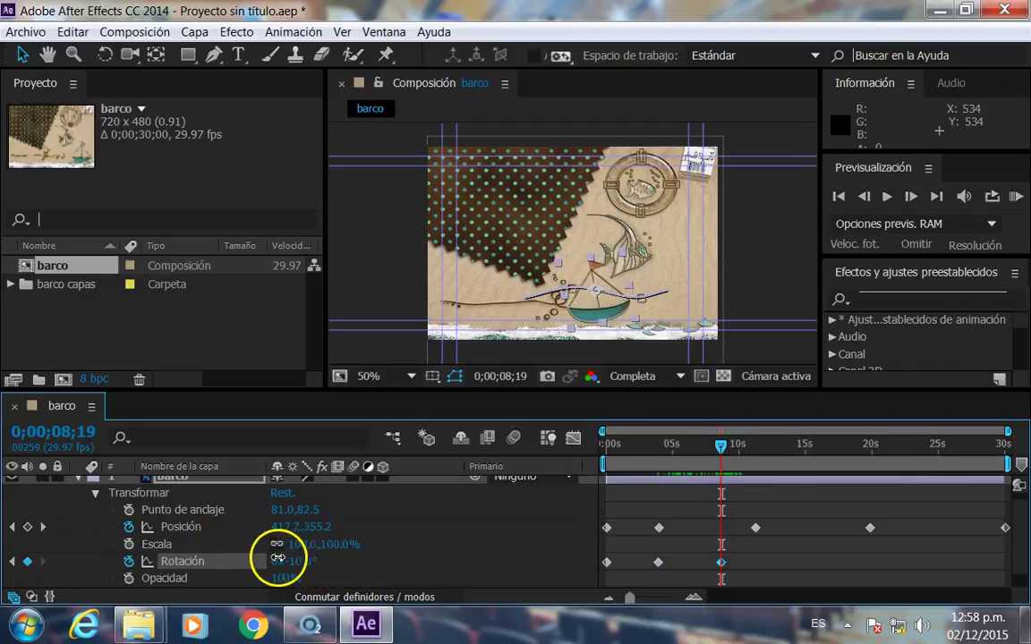
left_click_drag(725, 461, 763, 463)
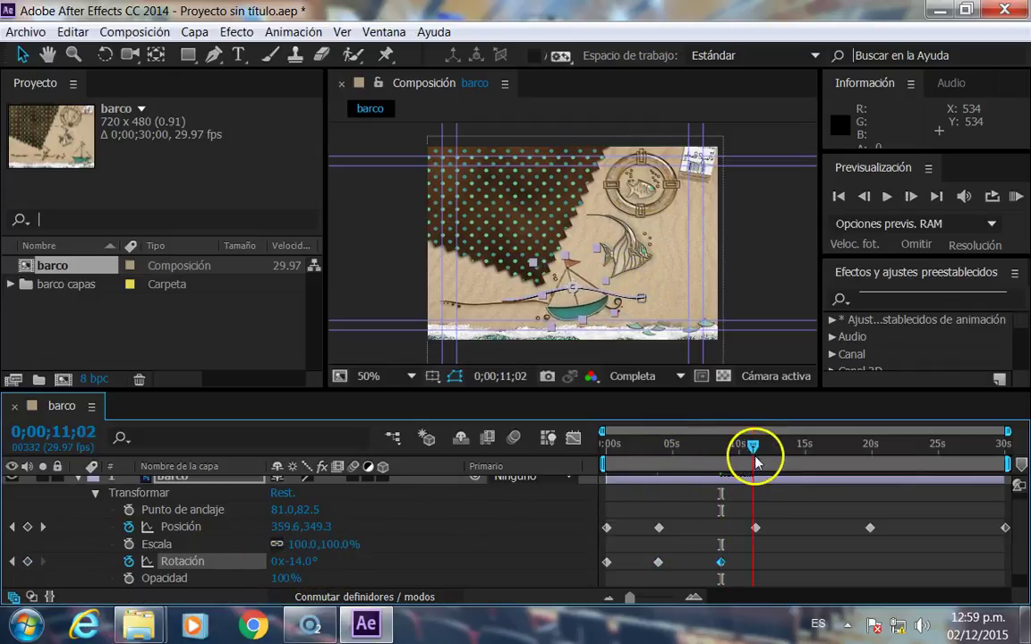
left_click_drag(304, 564, 352, 557)
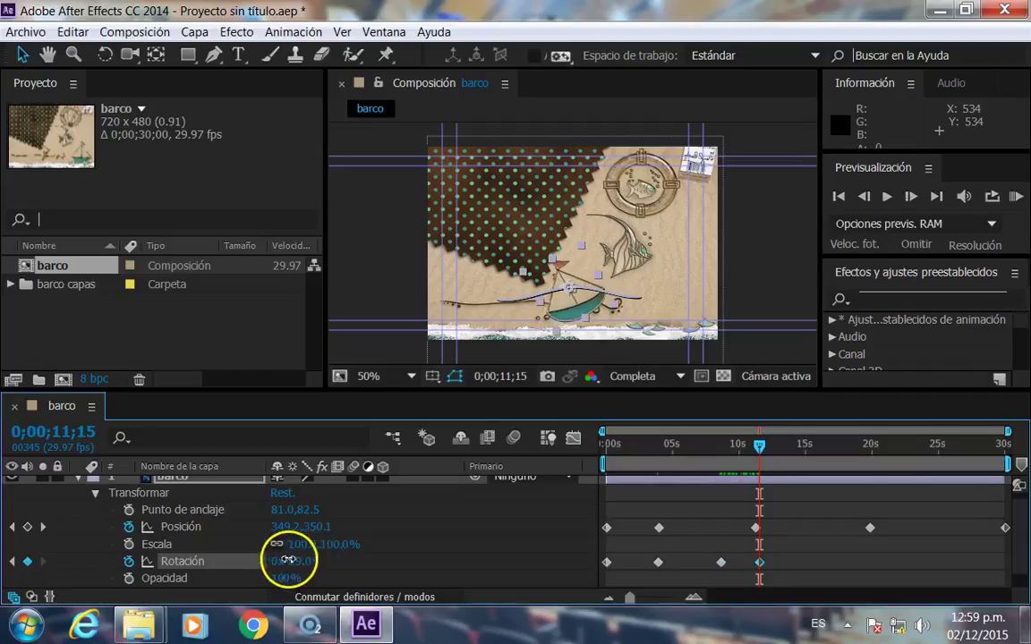
Add Rotation tilt keys near 16, 23 and 28 seconds, then return to 0;00;00;00
mouse_move(752, 437)
left_mouse_down()
mouse_move(829, 457)
mouse_move(820, 457)
left_mouse_up()
left_click_drag(306, 563, 218, 544)
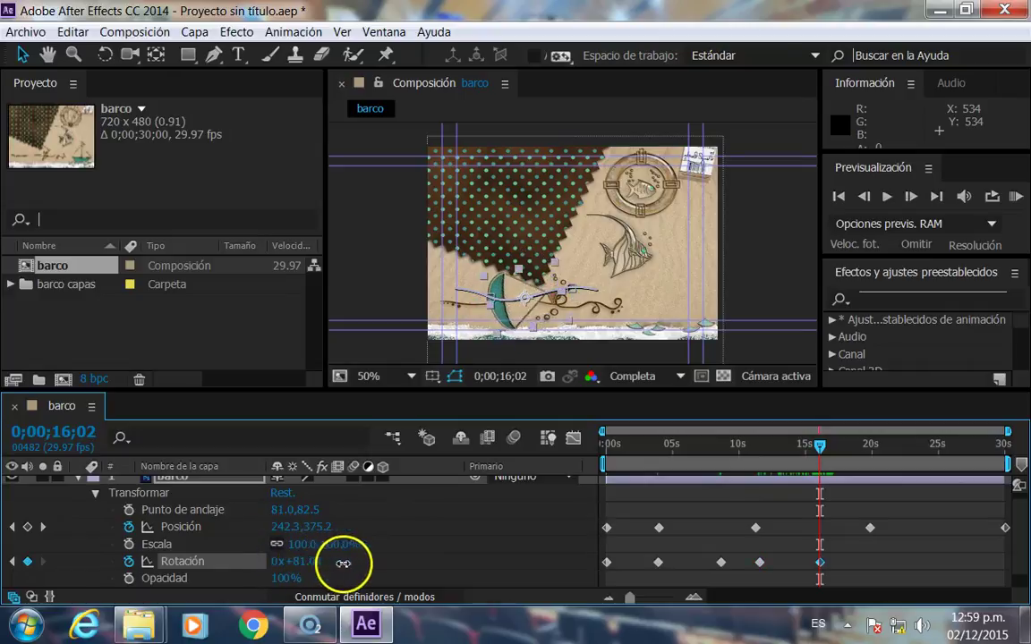
left_click_drag(823, 448, 919, 448)
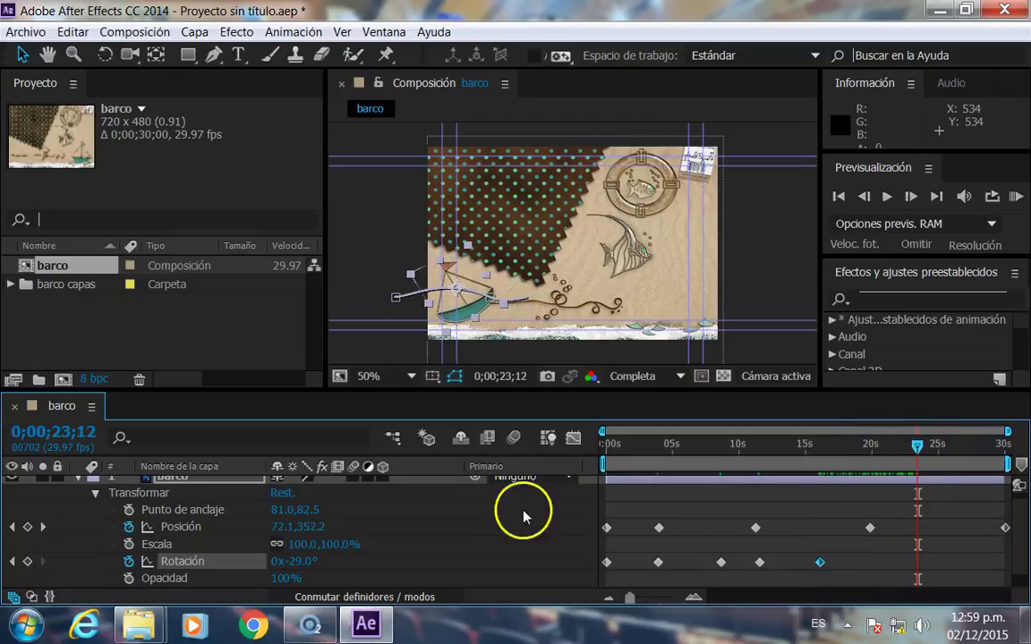
left_click_drag(292, 564, 334, 561)
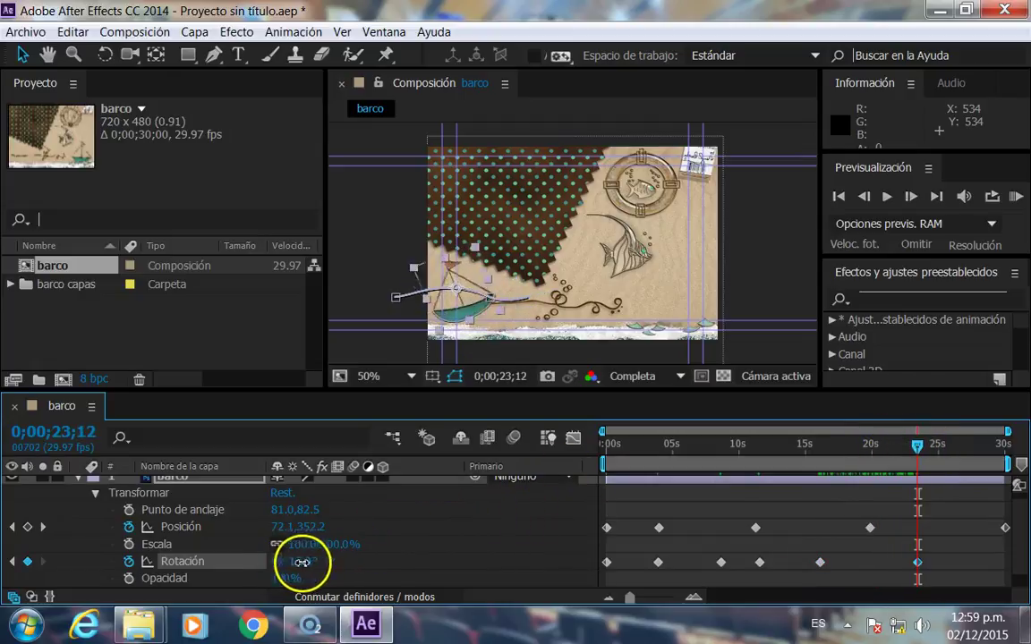
left_click_drag(914, 458, 983, 445)
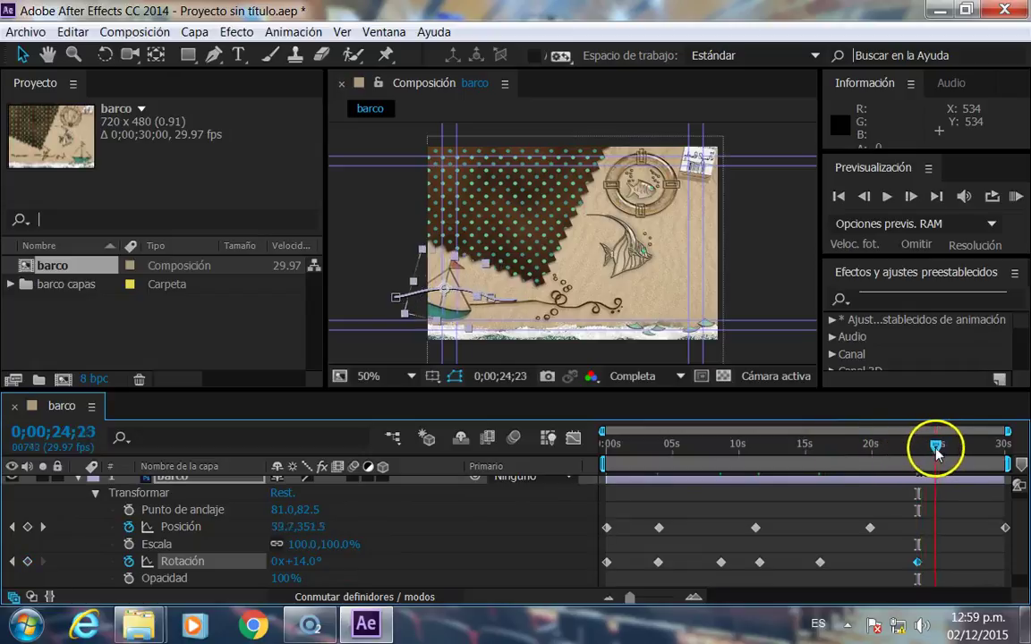
left_click_drag(295, 564, 281, 561)
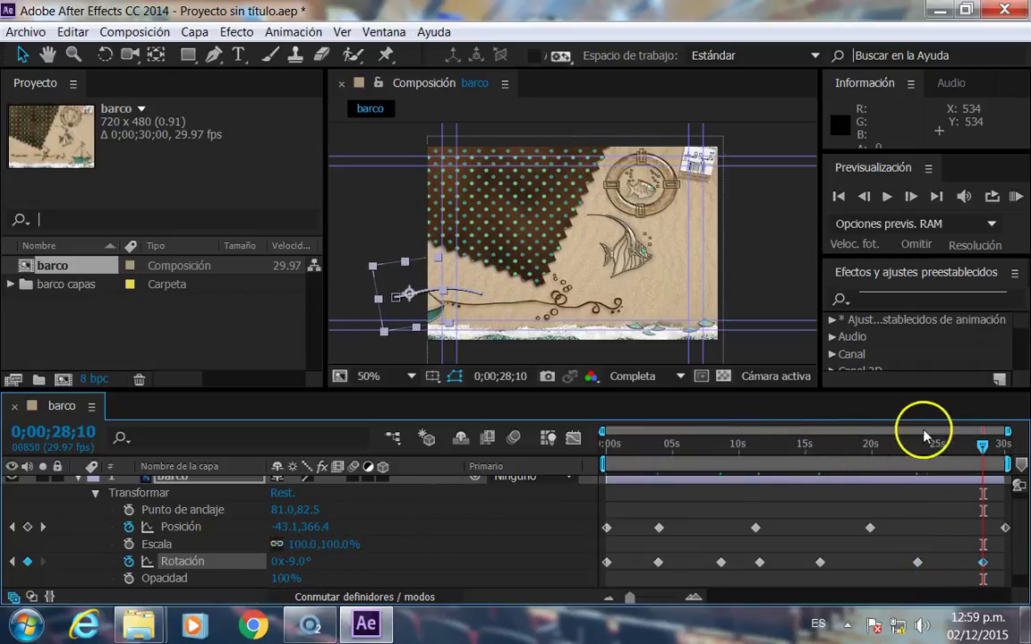
mouse_move(984, 445)
left_mouse_down()
mouse_move(591, 442)
mouse_move(859, 450)
mouse_move(915, 463)
mouse_move(445, 409)
left_mouse_up()
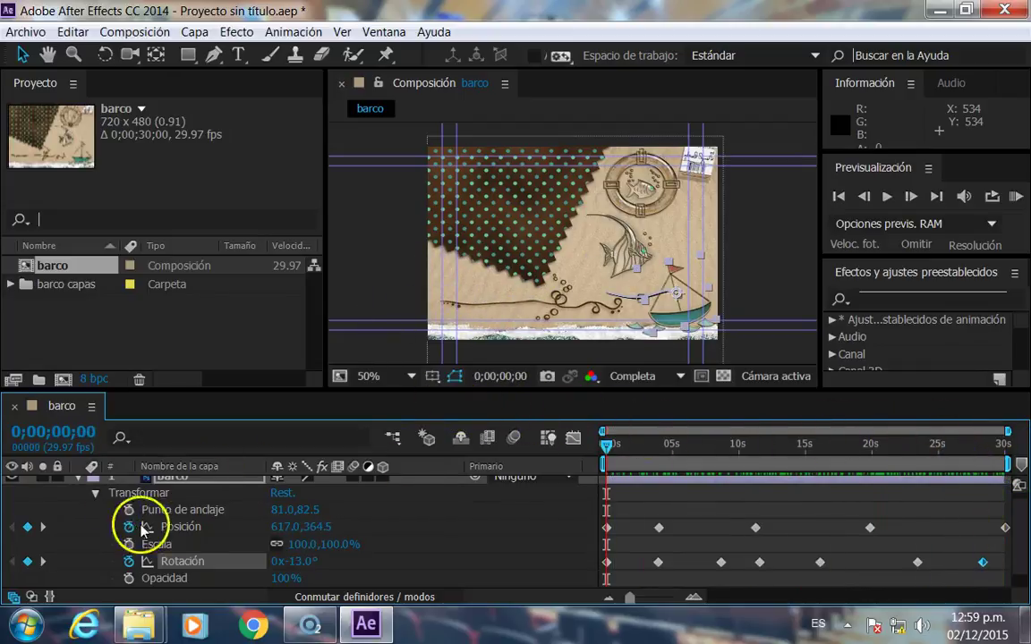
Collapse barco's properties, then copy and paste the fondo layer via Editar to create fondo 2
left_click(95, 494)
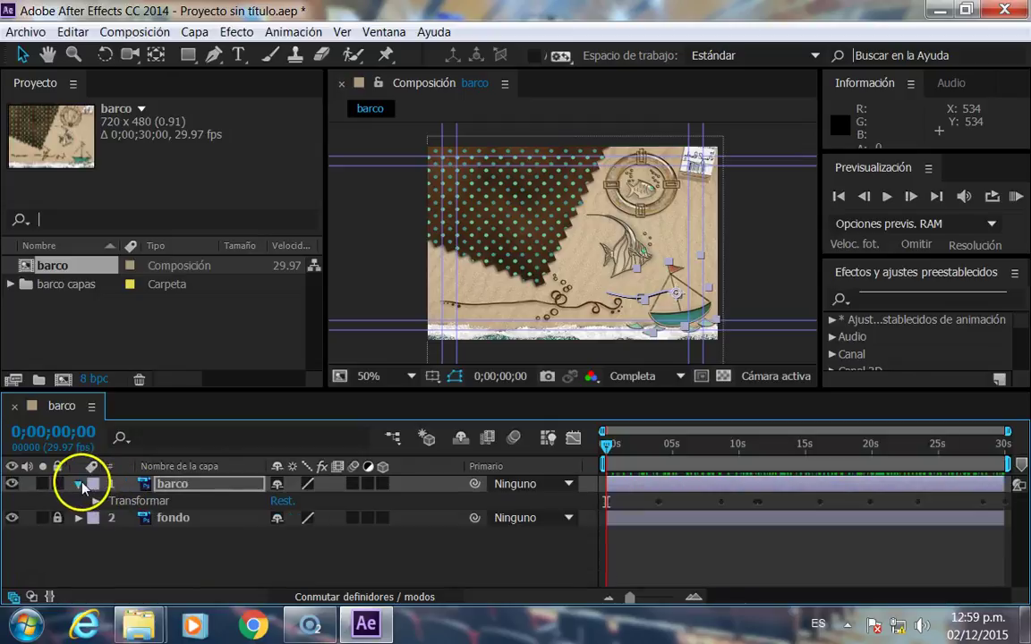
left_click(79, 484)
left_click(179, 502)
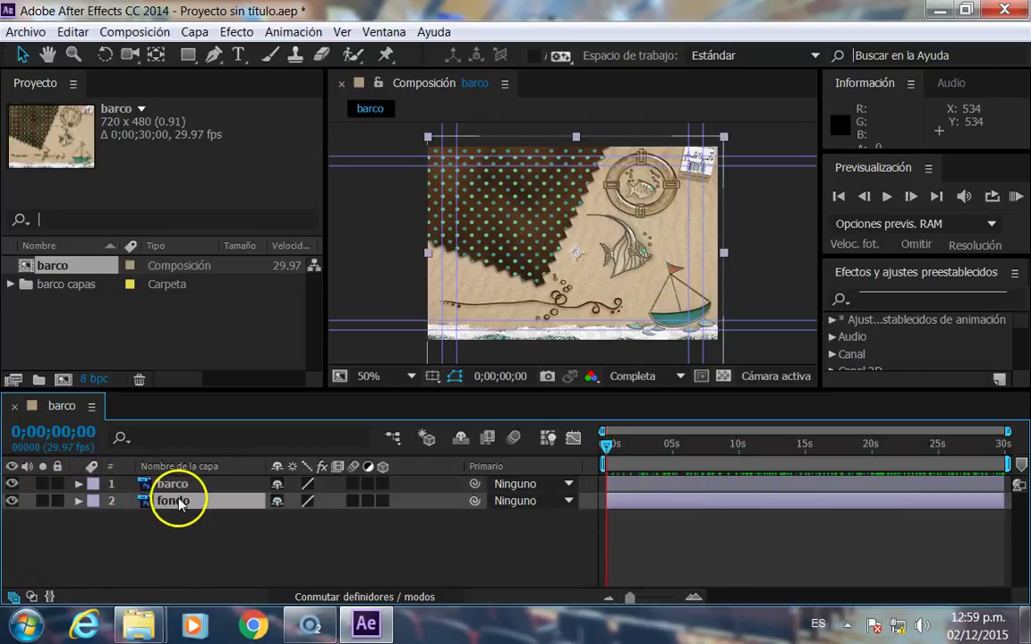
right_click(179, 504)
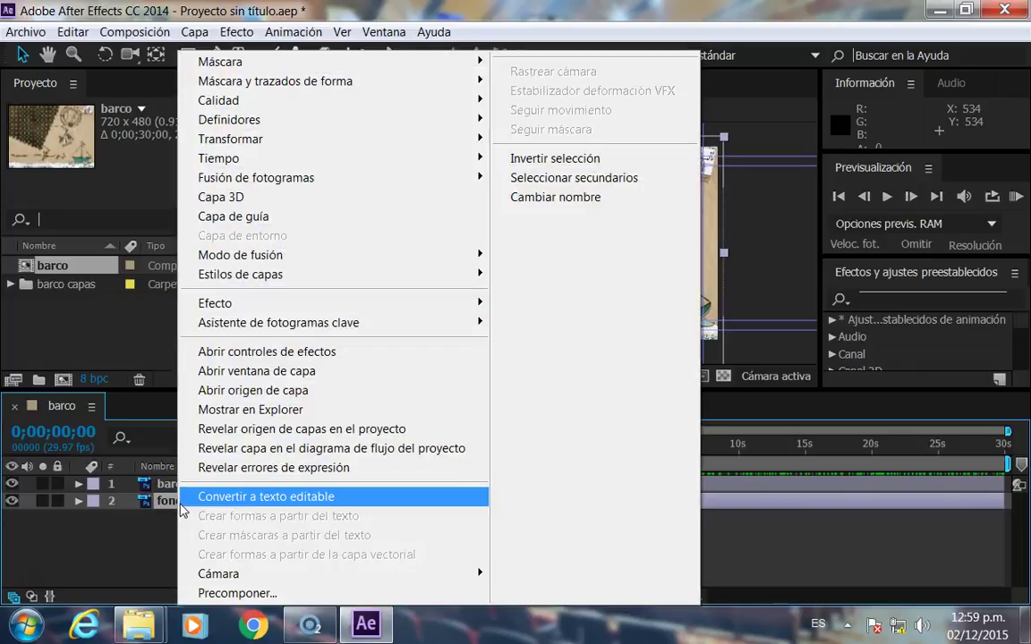
left_click(152, 561)
left_click(162, 507)
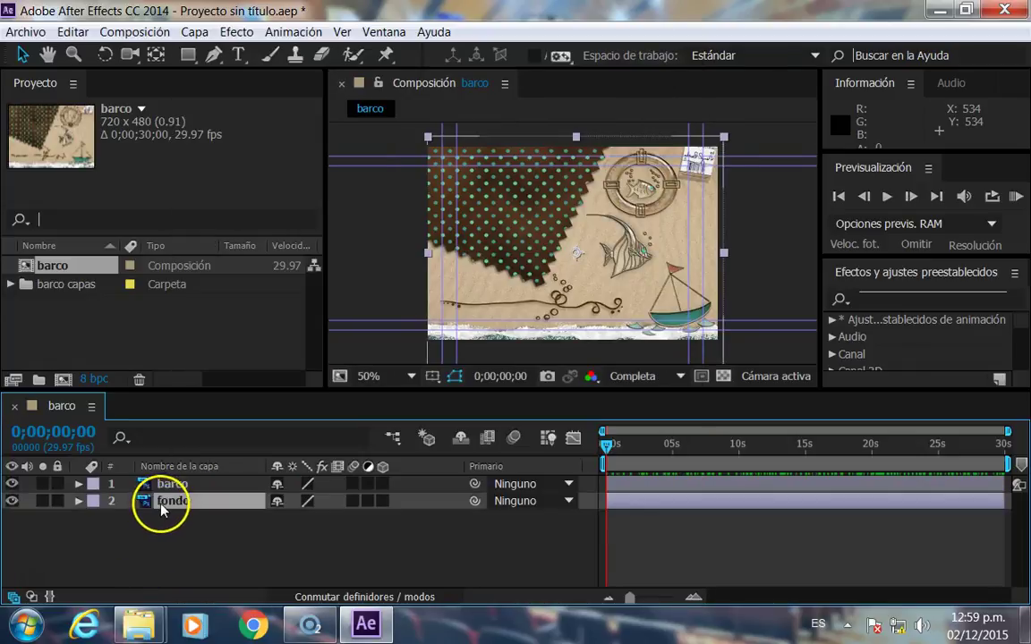
left_click(27, 34)
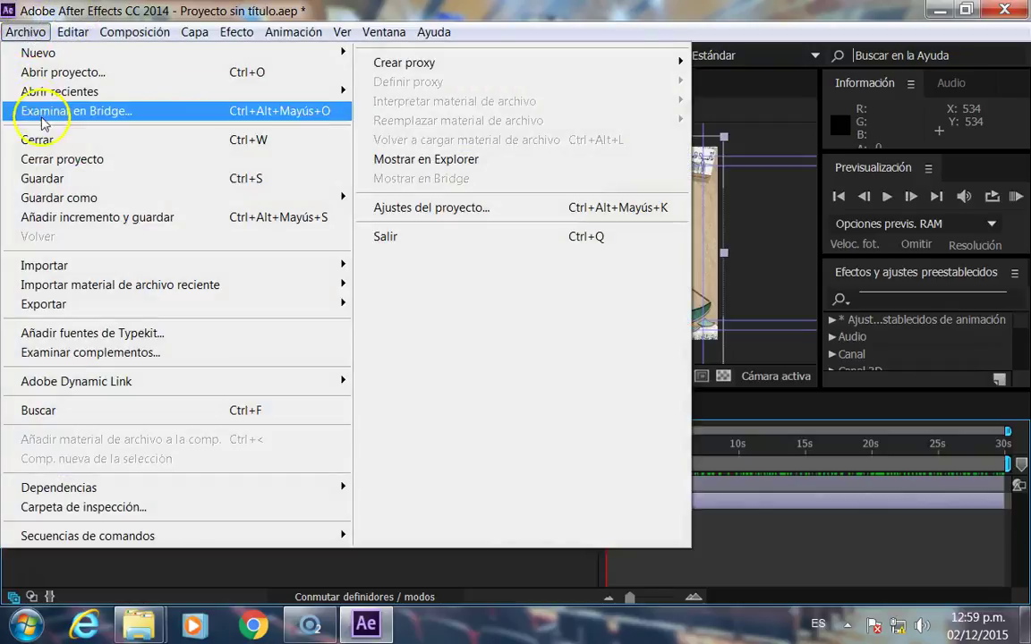
left_click(72, 32)
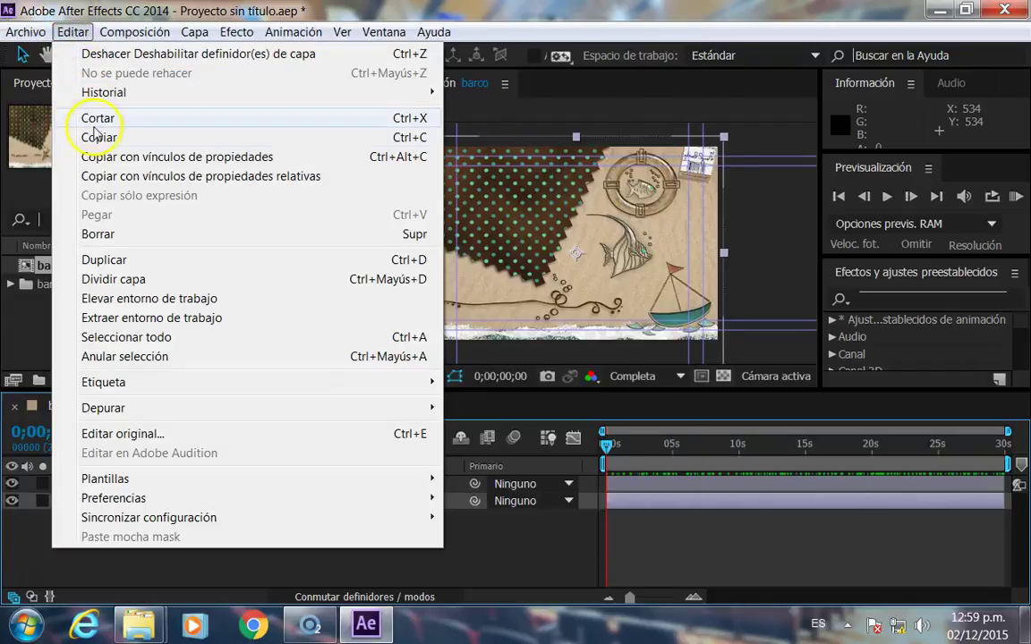
left_click(94, 139)
left_click(73, 32)
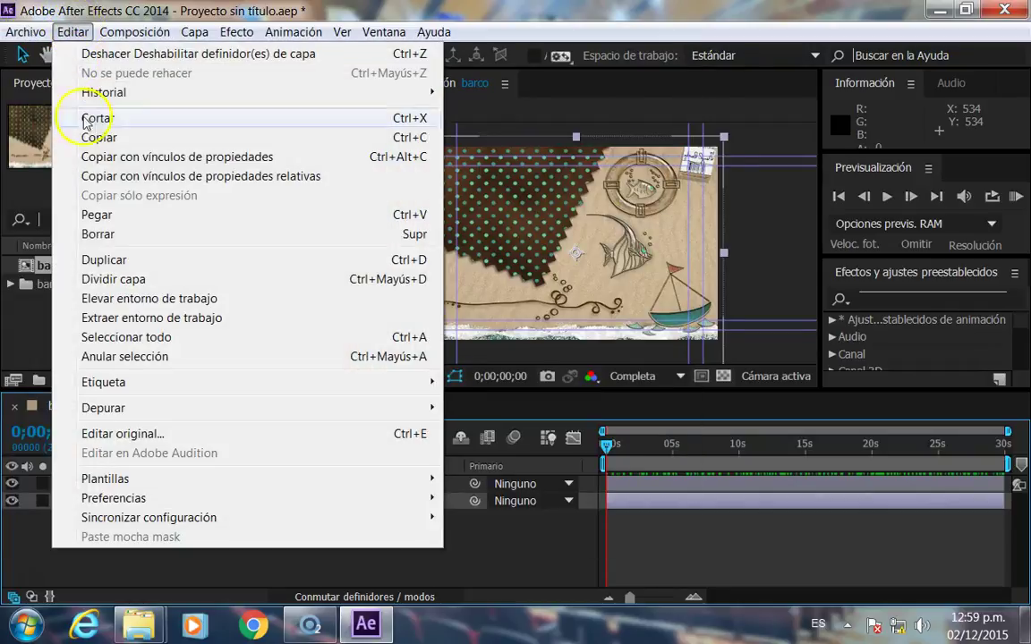
left_click(113, 220)
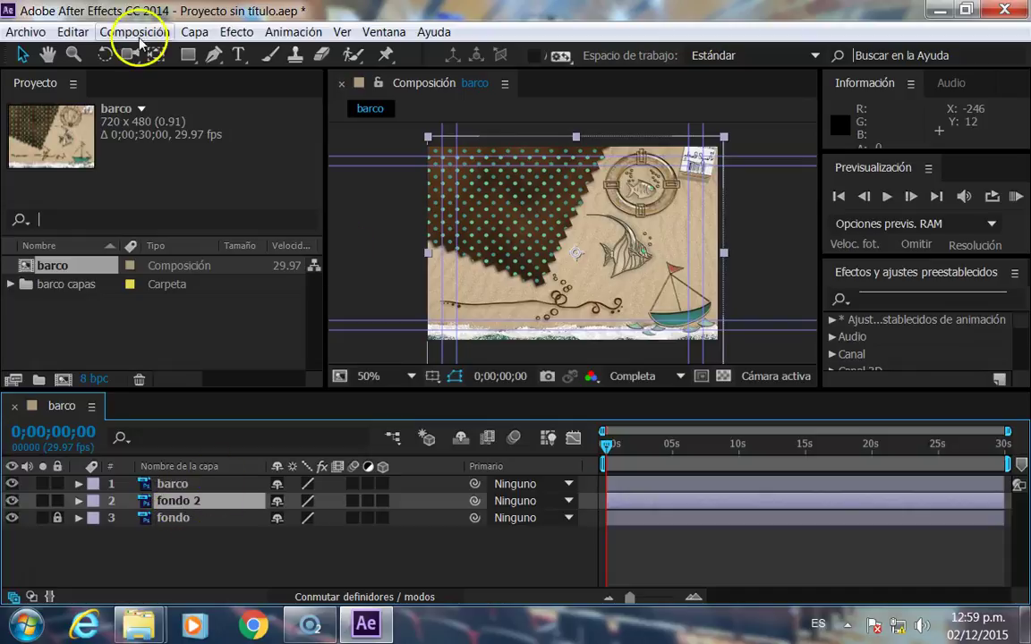
Apply CC Bubbles to fondo 2 and scrub ahead to watch the bubbles move
left_click(238, 34)
mouse_move(267, 332)
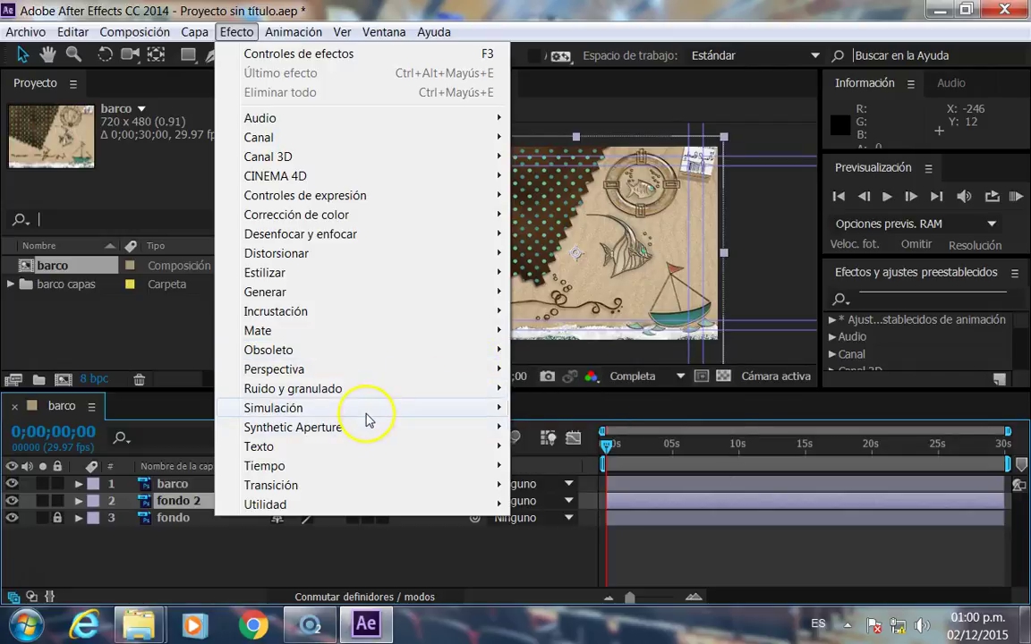
mouse_move(368, 419)
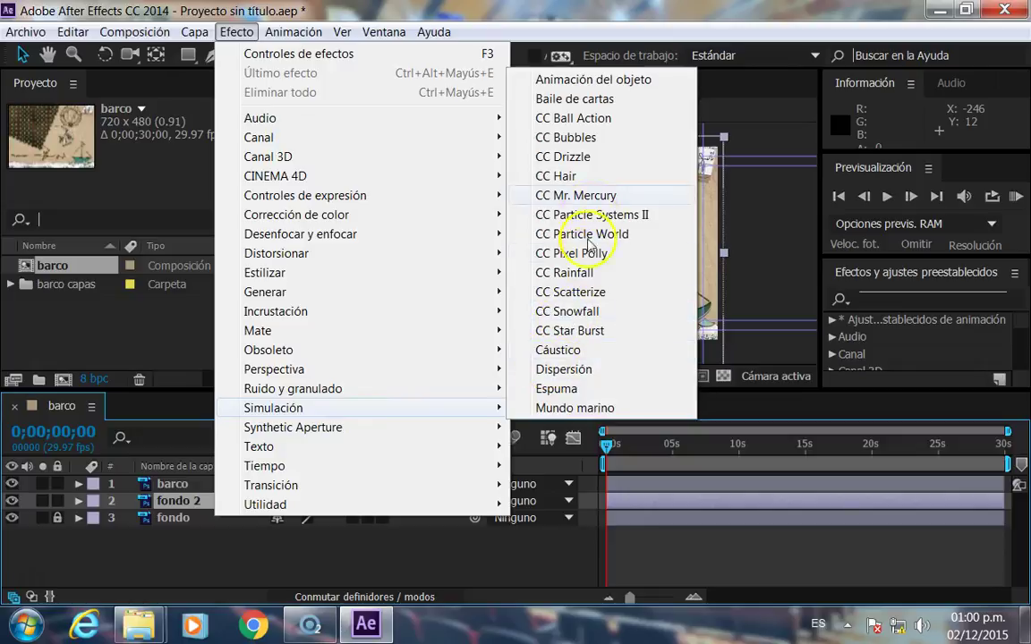
left_click(577, 139)
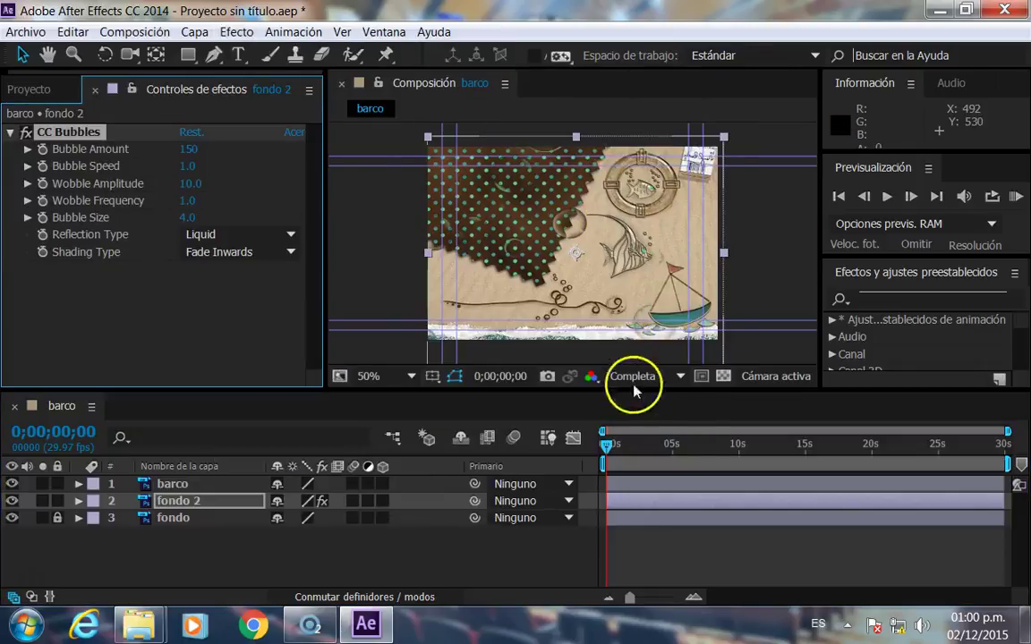
left_click_drag(607, 463, 712, 445)
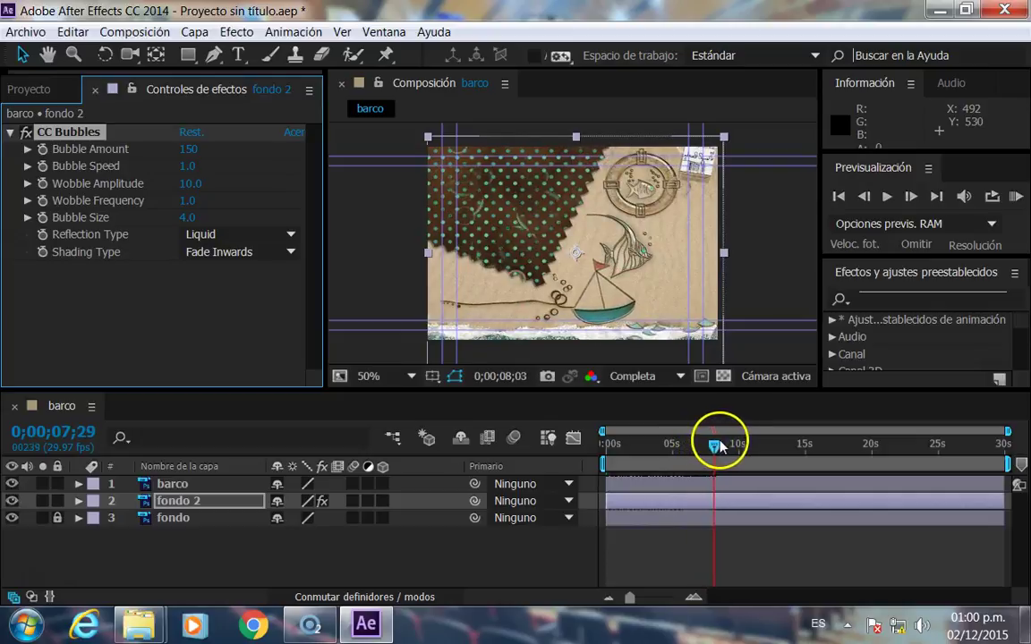
left_click_drag(715, 451, 852, 438)
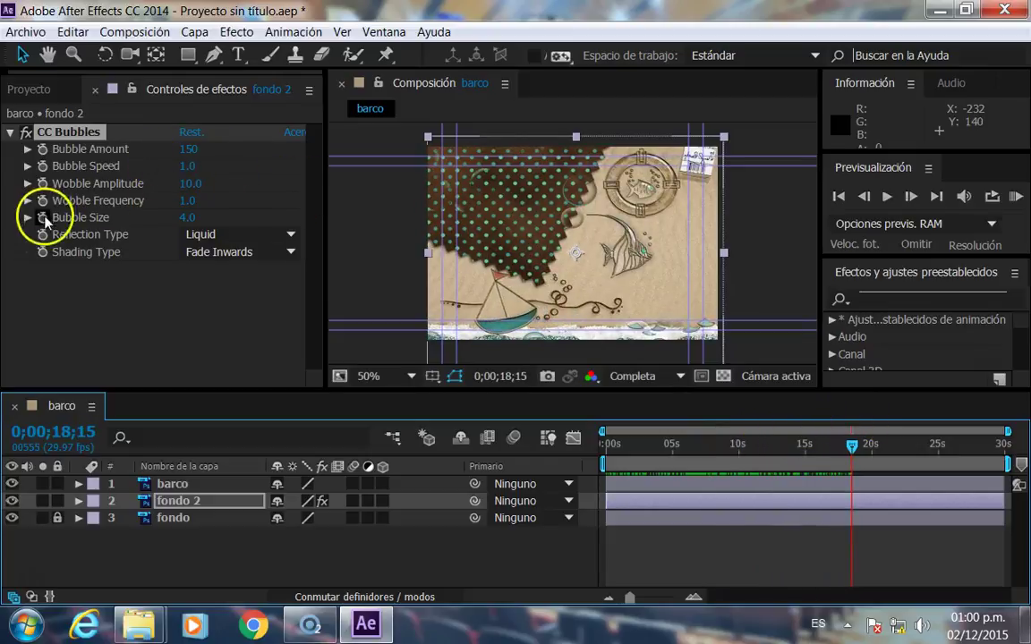
Set Bubble Size 3.5, Wobble Amplitude 1.6 and Bubble Speed 0.8, then return to the start
mouse_move(188, 219)
left_mouse_down()
mouse_move(128, 208)
mouse_move(176, 190)
mouse_move(96, 177)
left_mouse_up()
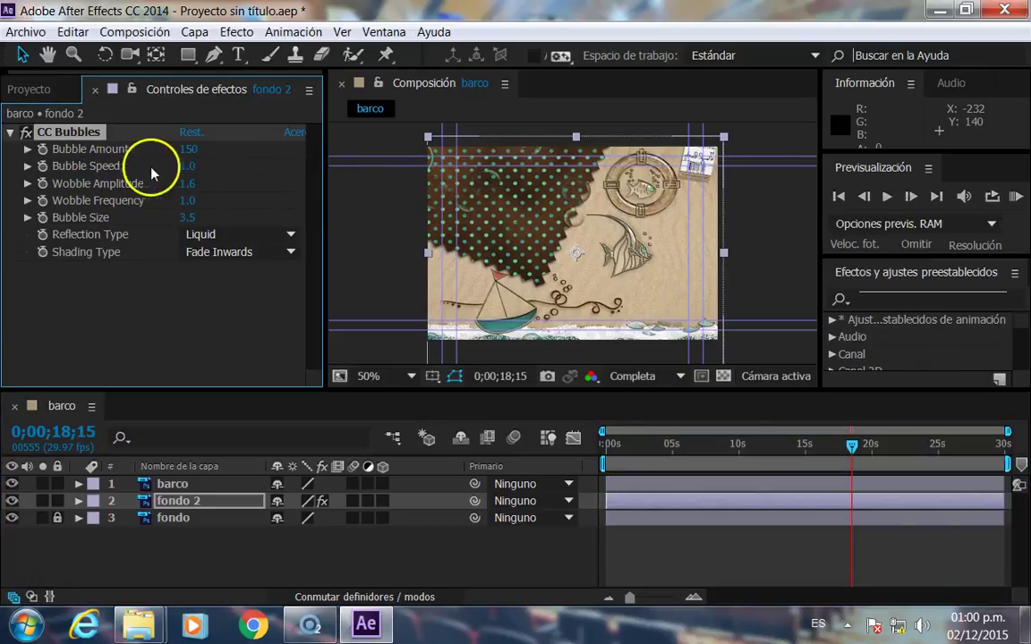
mouse_move(187, 172)
left_mouse_down()
mouse_move(168, 171)
mouse_move(179, 177)
left_mouse_up()
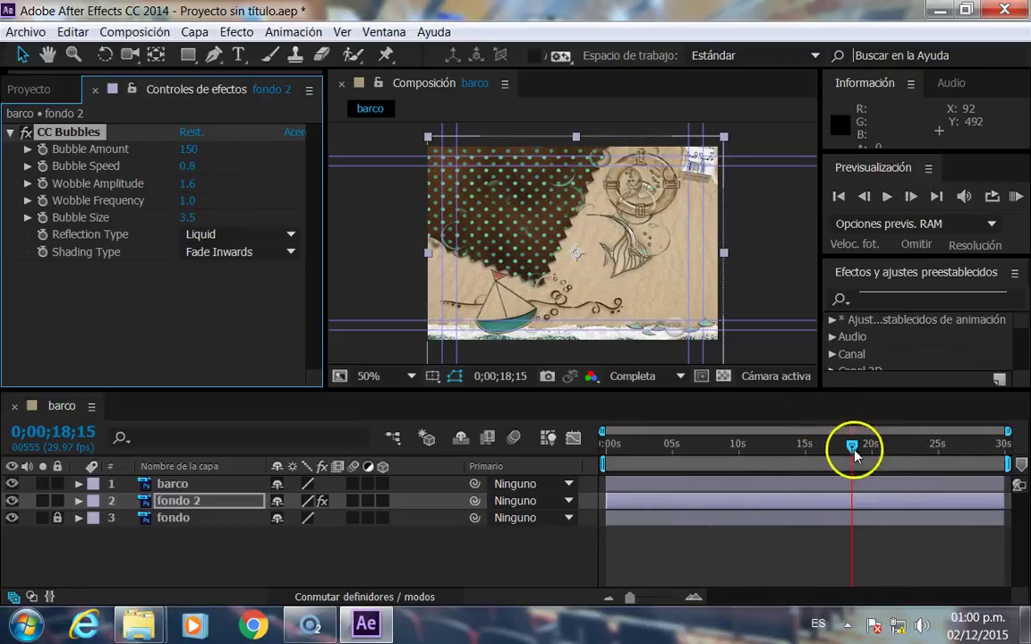
left_click_drag(854, 453, 537, 430)
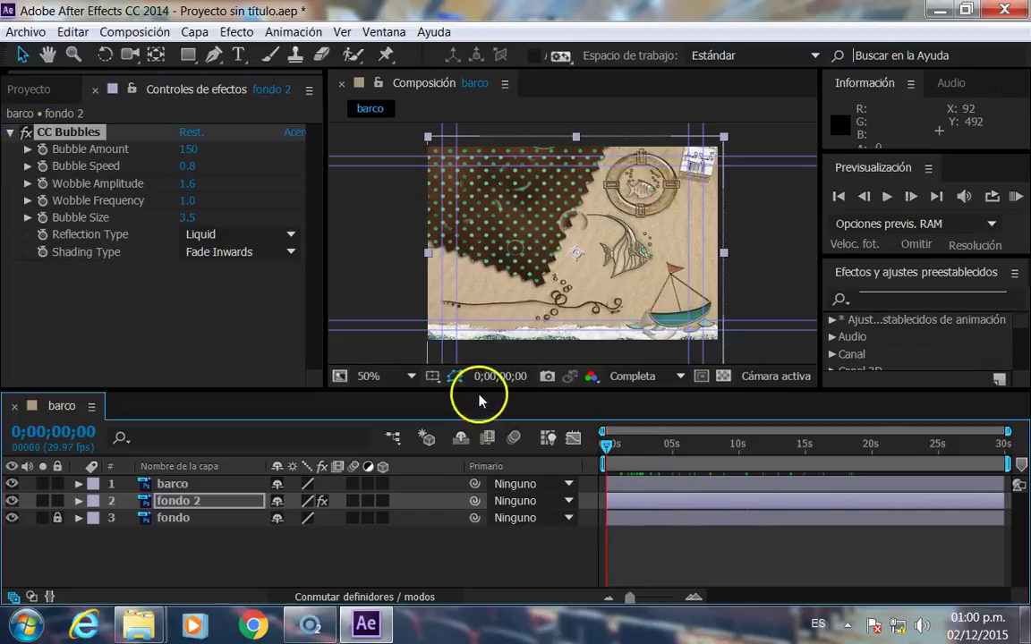
key("space")
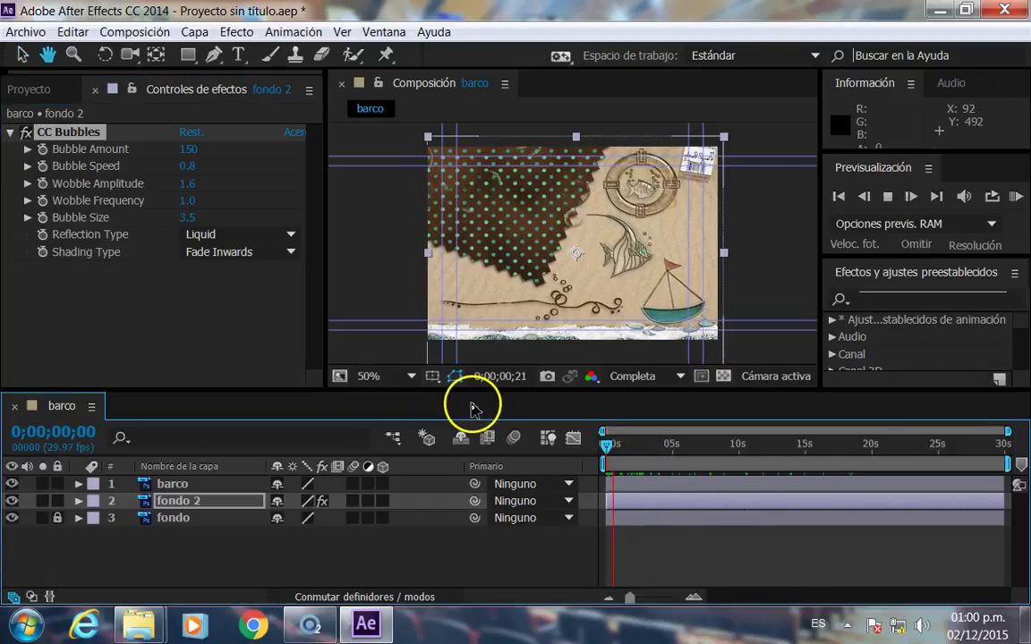
left_click(888, 199)
left_click(887, 199)
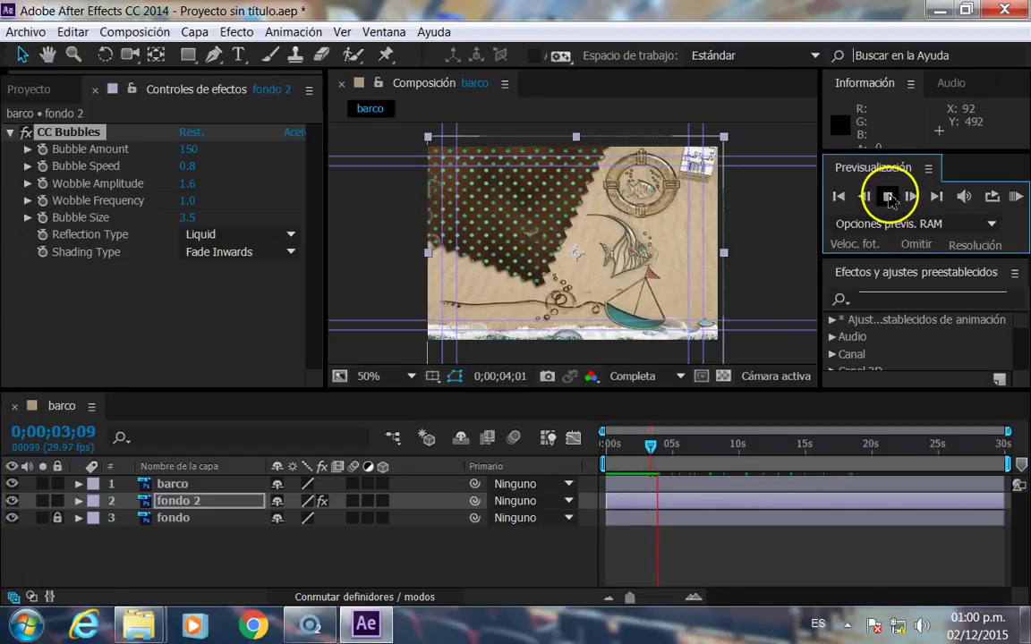
left_click(888, 199)
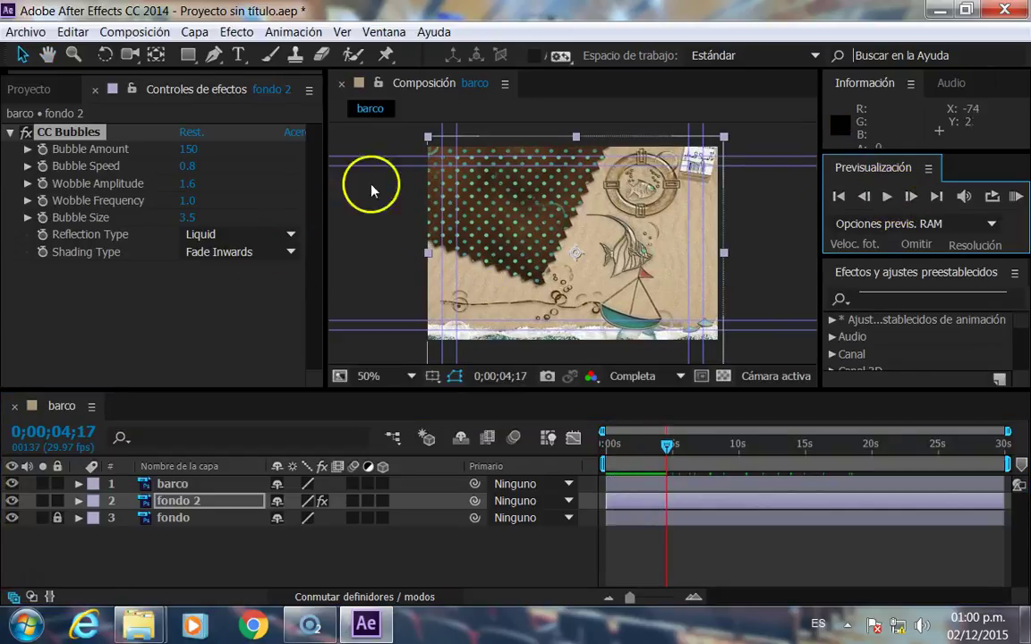
Try CC Rainfall on fondo 2 and scrub later in time to check the rain
left_click(234, 32)
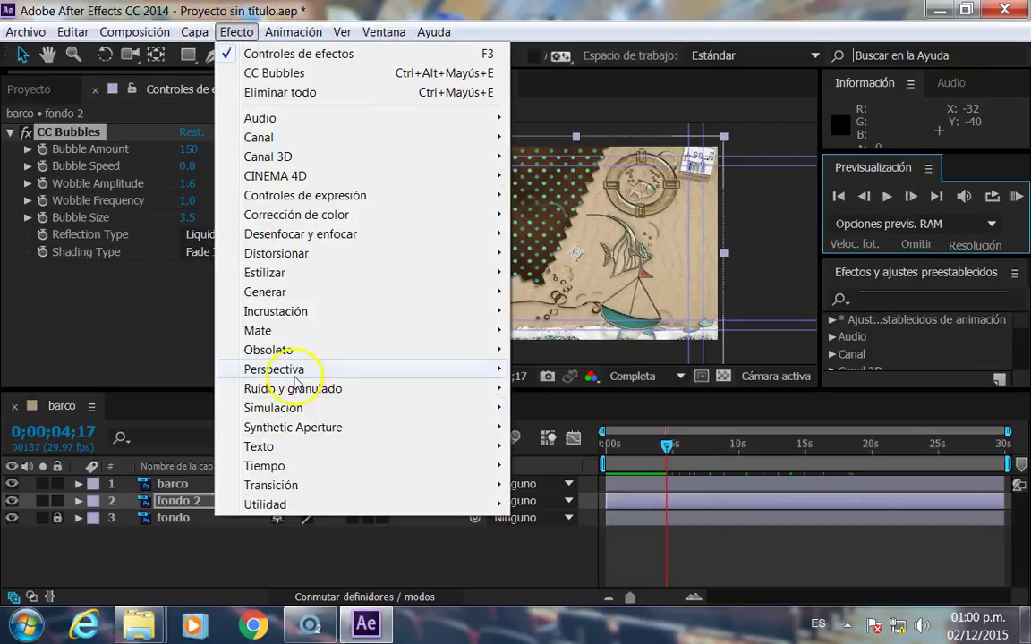
mouse_move(295, 412)
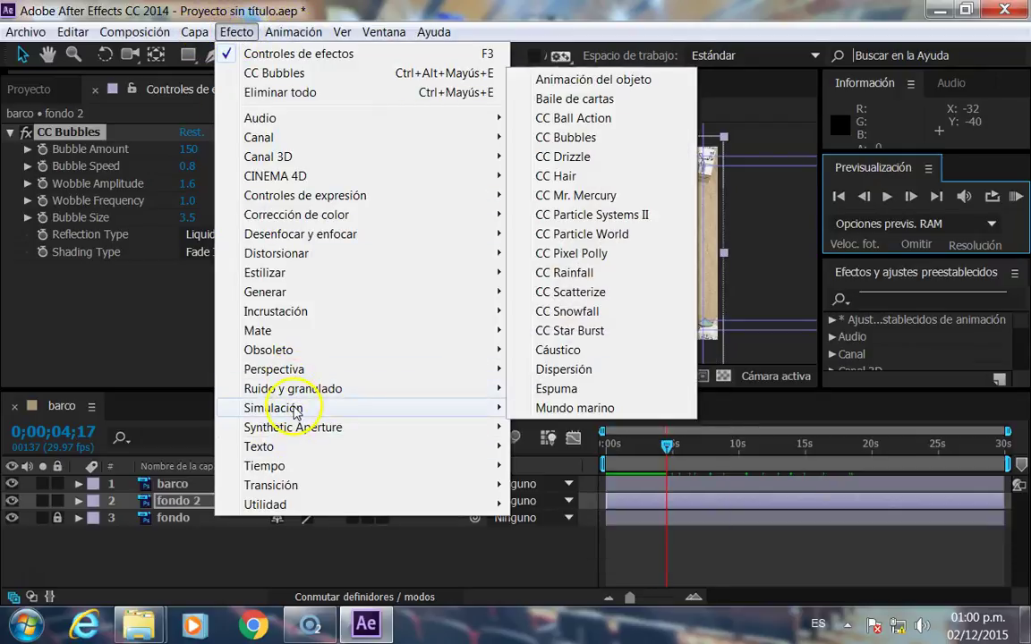
left_click(590, 273)
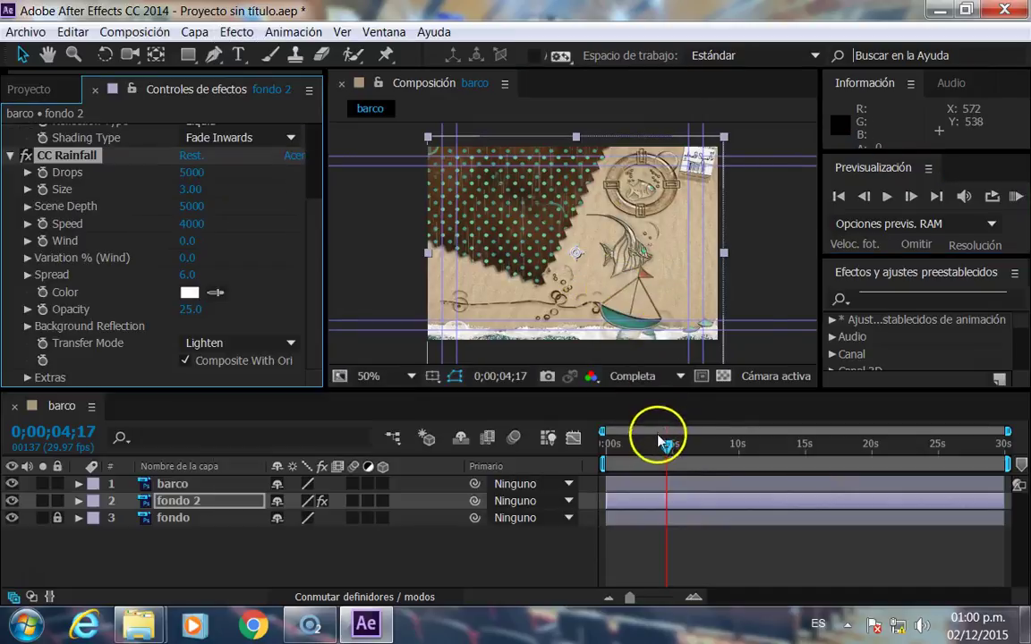
left_click_drag(660, 442, 977, 444)
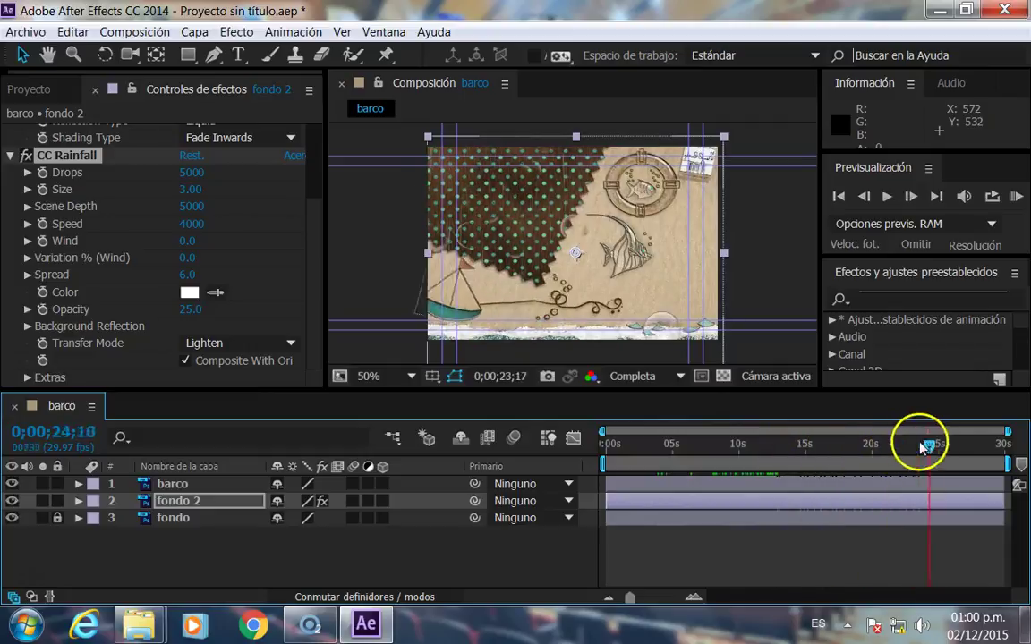
Add the CC Snowfall simulation effect to fondo 2
left_click(238, 32)
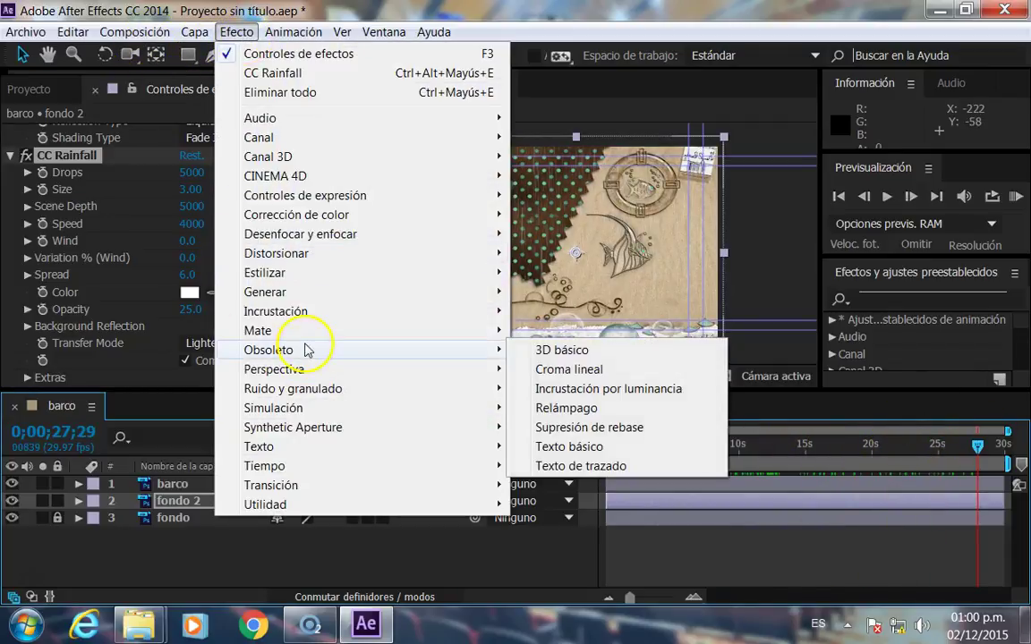
mouse_move(299, 407)
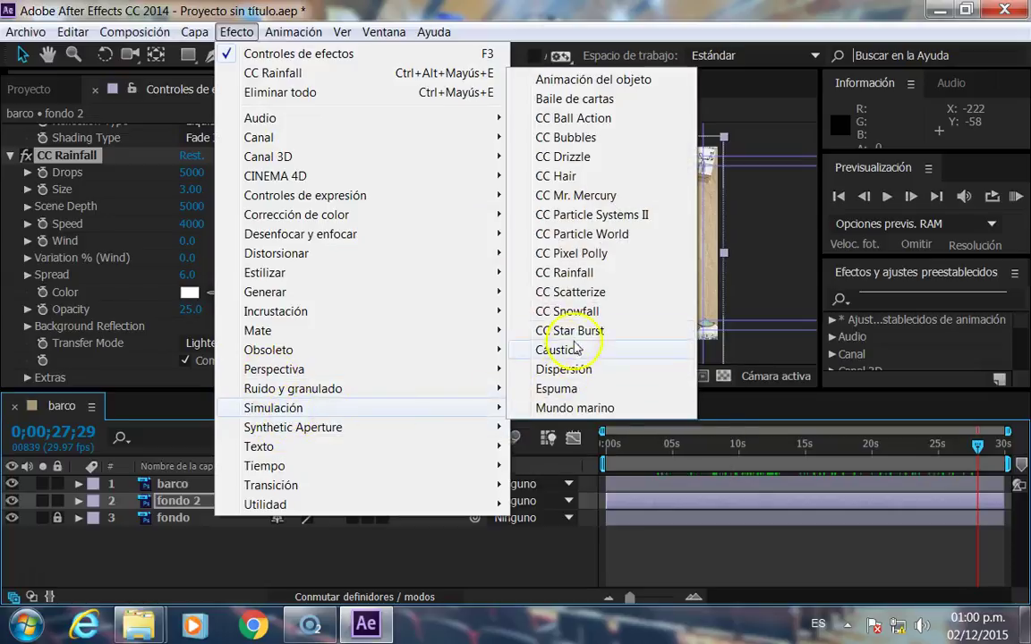
left_click(580, 313)
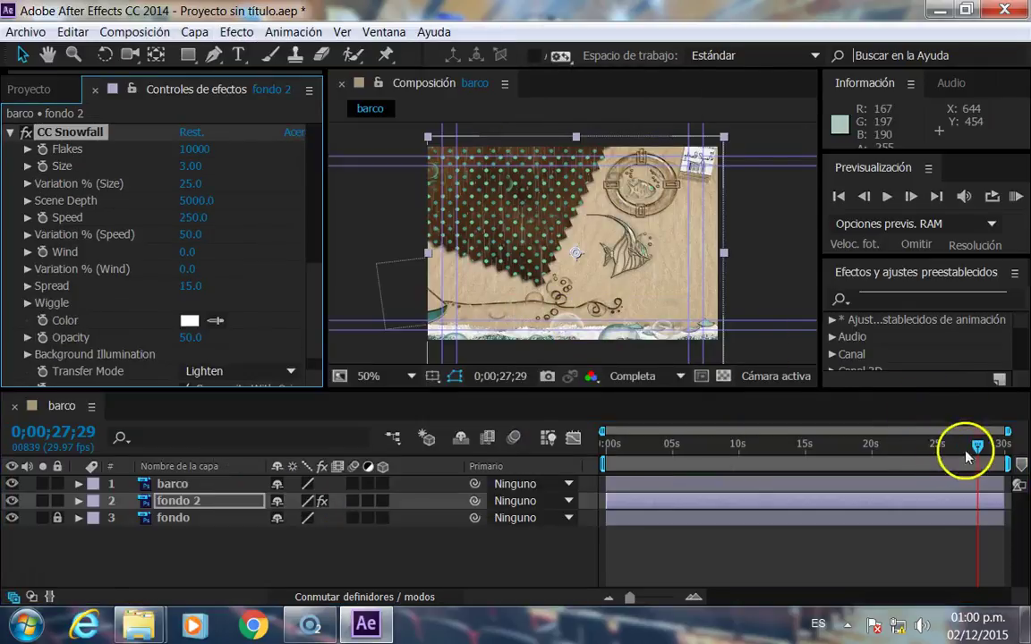
Set CC Snowfall to 13500 flakes, size 7.15, scene depth 5380 and wind 61
left_click_drag(967, 456, 564, 437)
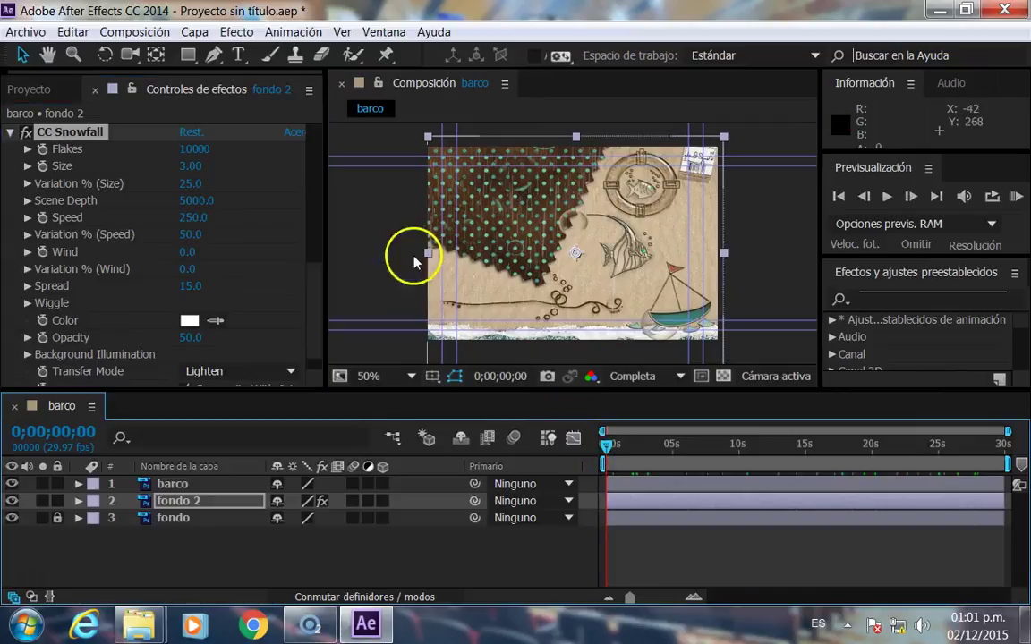
left_click(235, 159)
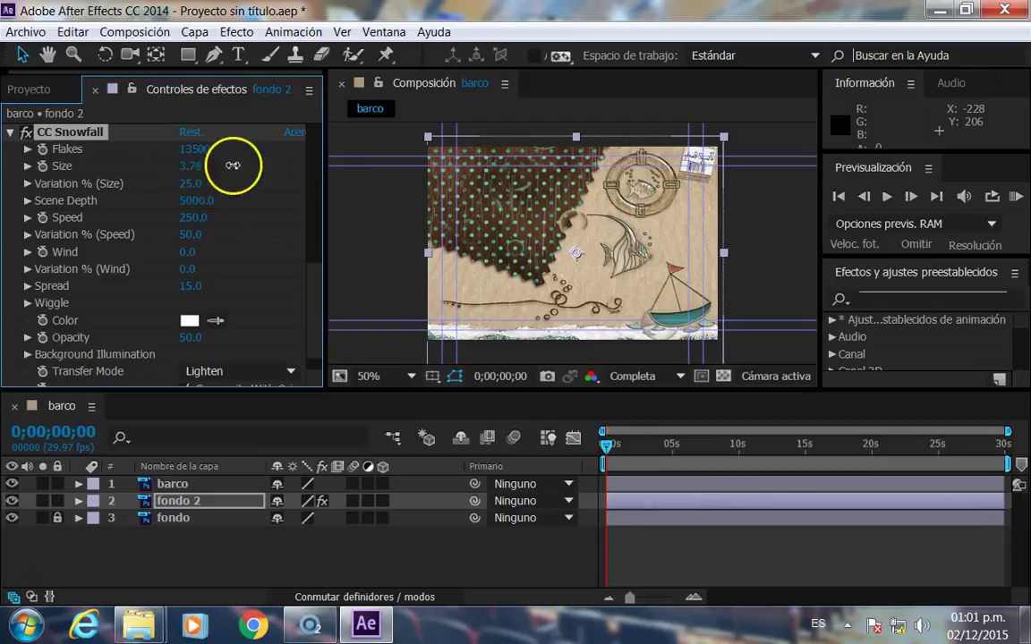
left_click_drag(606, 463, 649, 440)
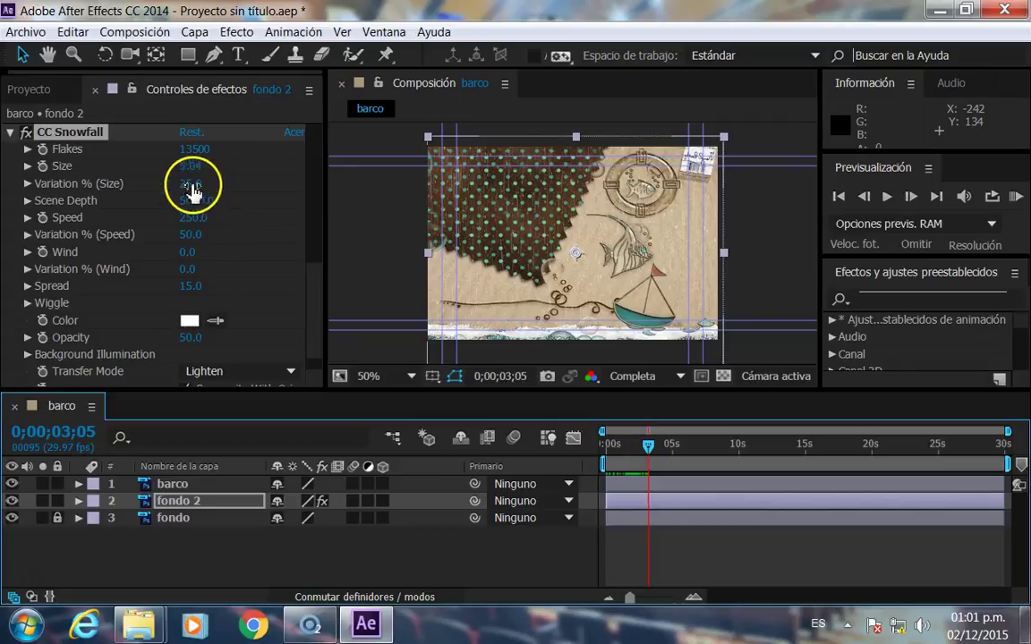
left_click_drag(254, 173, 215, 177)
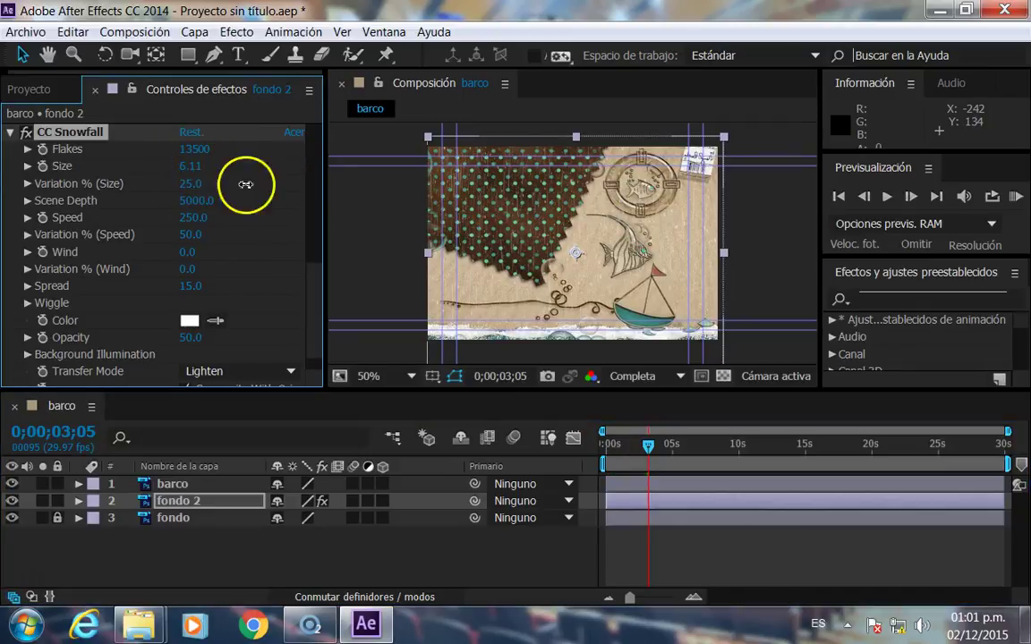
left_click_drag(192, 205, 271, 214)
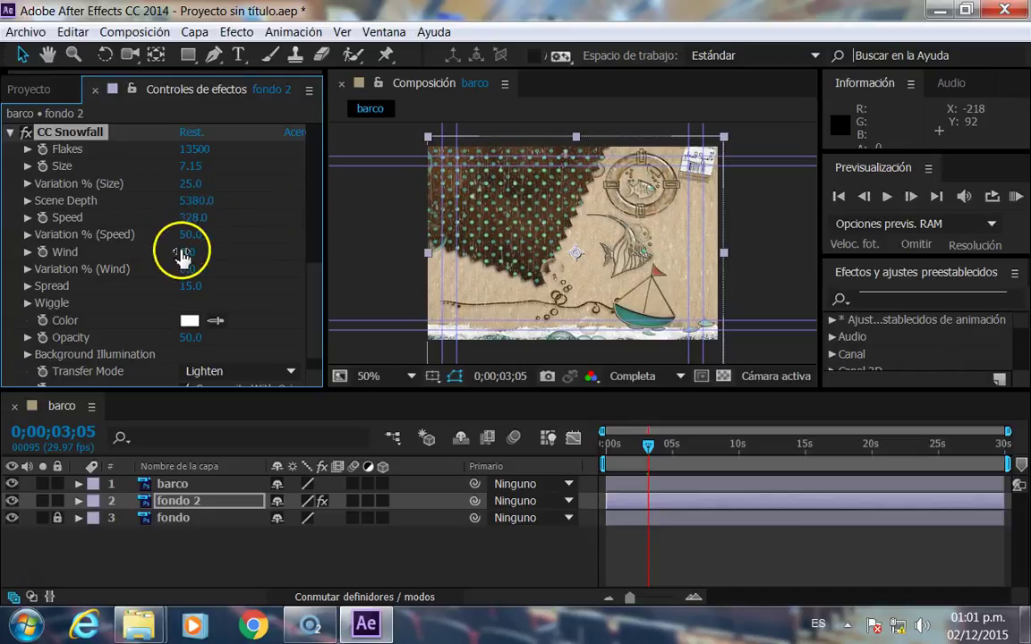
left_click_drag(181, 254, 251, 250)
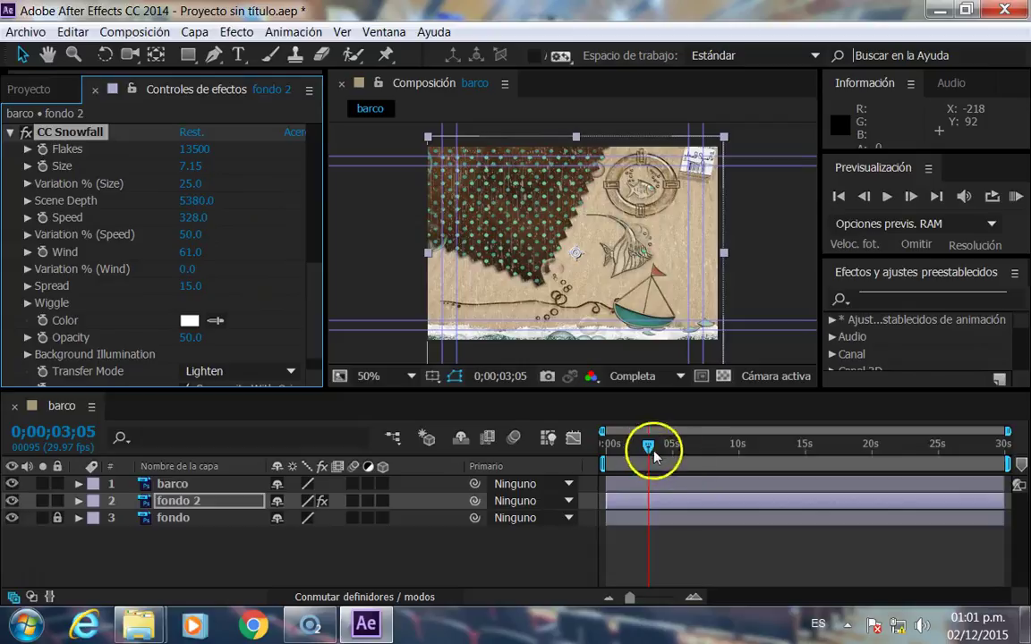
RAM-preview the snowfall from the start, then go back to frame 0
left_click_drag(654, 456, 566, 435)
left_click(884, 198)
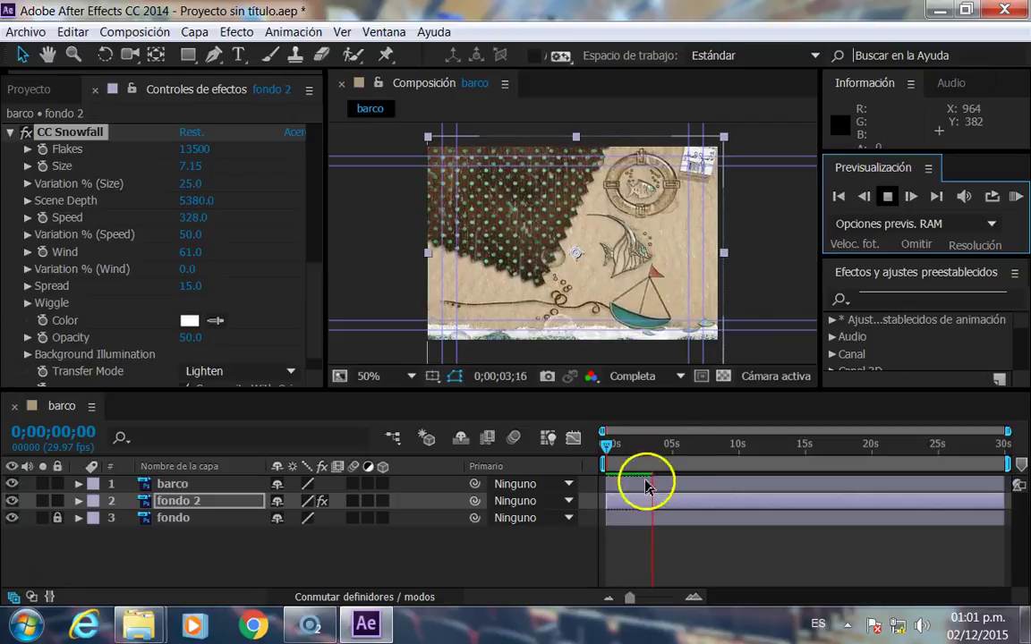
left_click(642, 488)
left_click(604, 444)
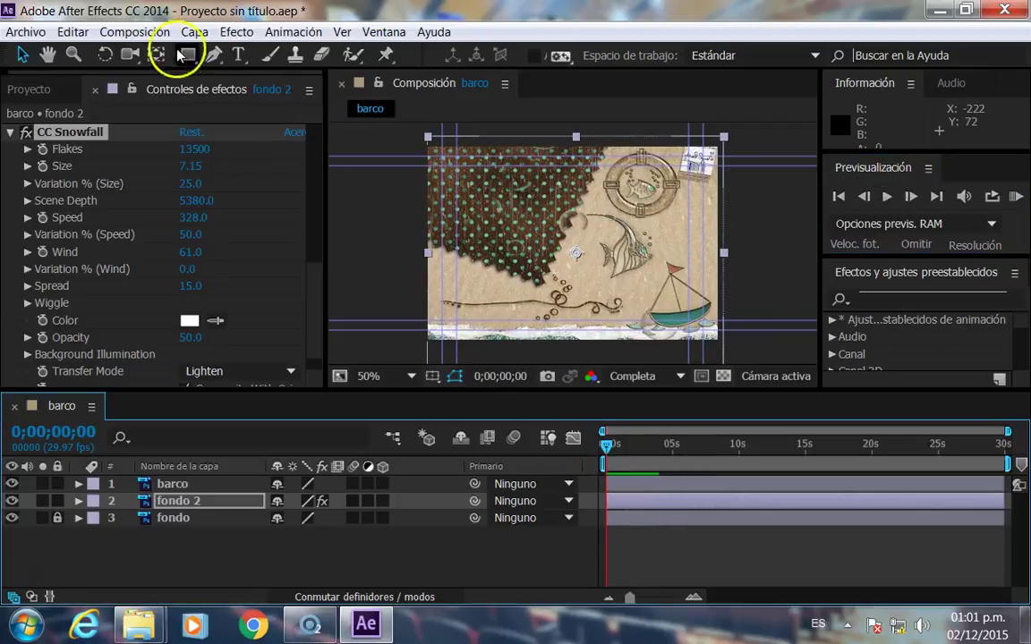
Apply the Obsoleto > Relámpago lightning effect to fondo 2
left_click(139, 32)
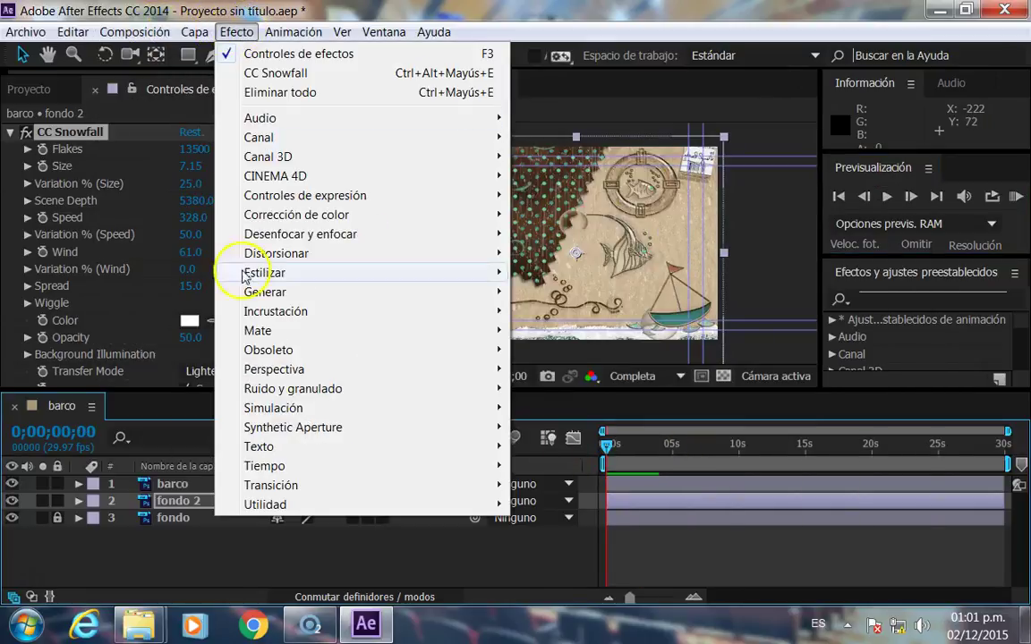
mouse_move(298, 352)
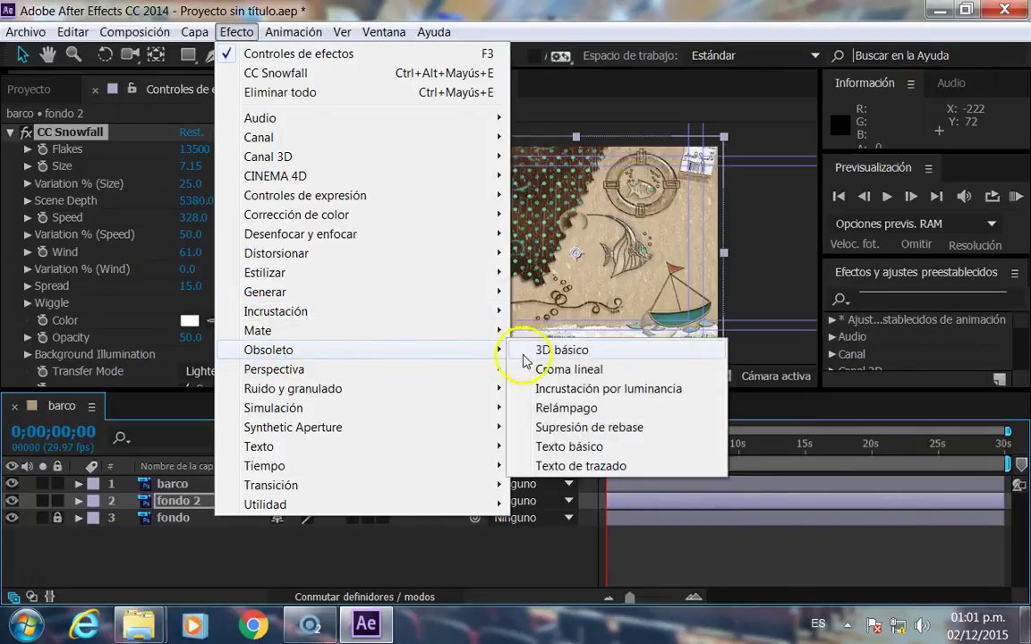
left_click(564, 409)
left_click_drag(620, 449, 670, 445)
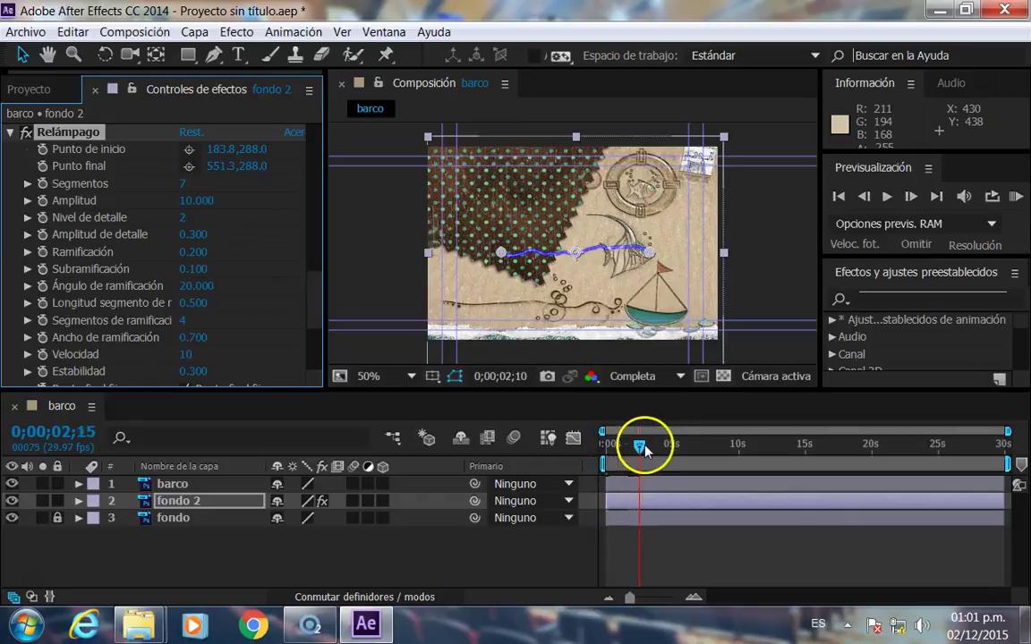
Place the bolt from 648,338 to 547.3,-34 beside the boat and RAM-preview it
left_click_drag(648, 253, 648, 135)
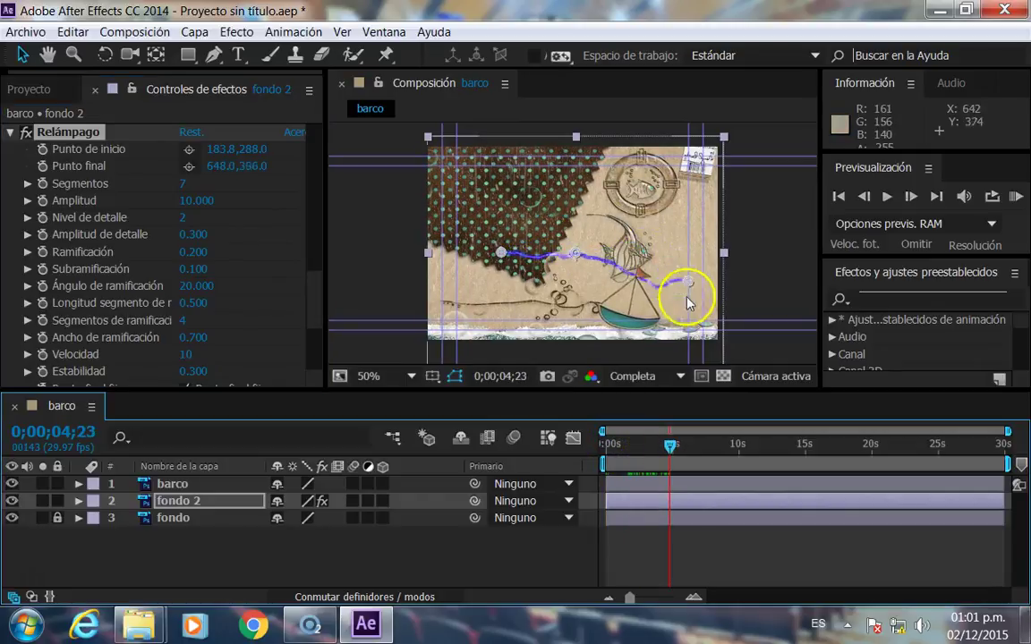
left_click_drag(501, 252, 684, 277)
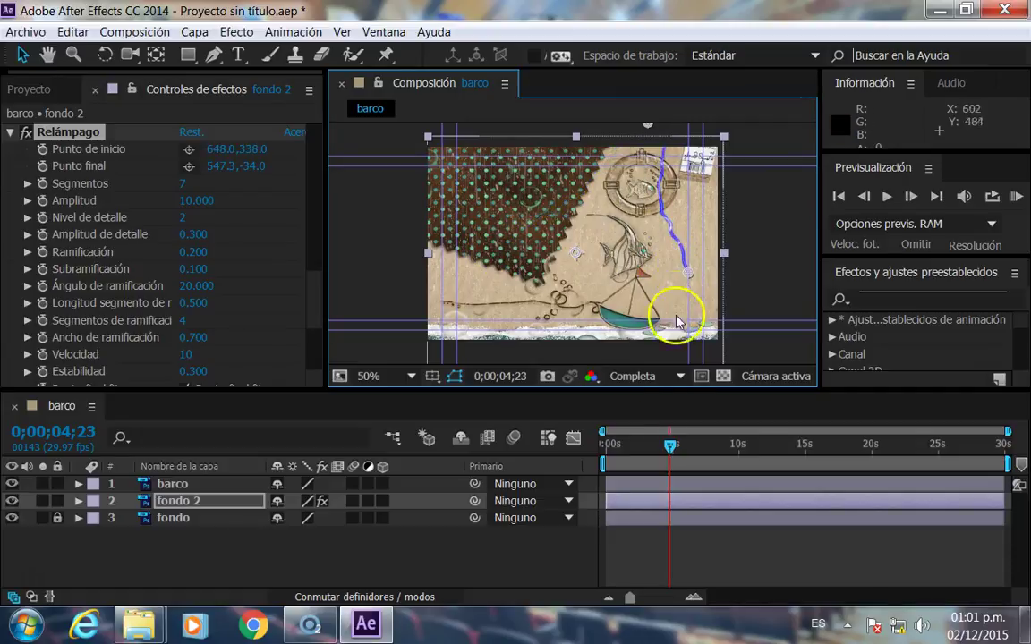
mouse_move(665, 452)
left_mouse_down()
mouse_move(842, 438)
mouse_move(568, 442)
left_mouse_up()
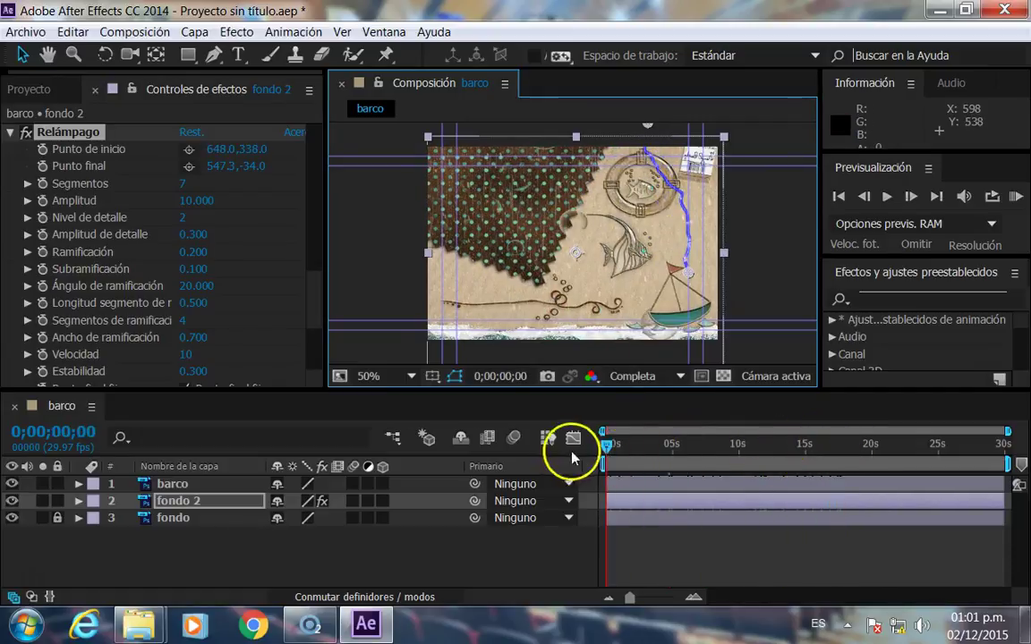
left_click(886, 198)
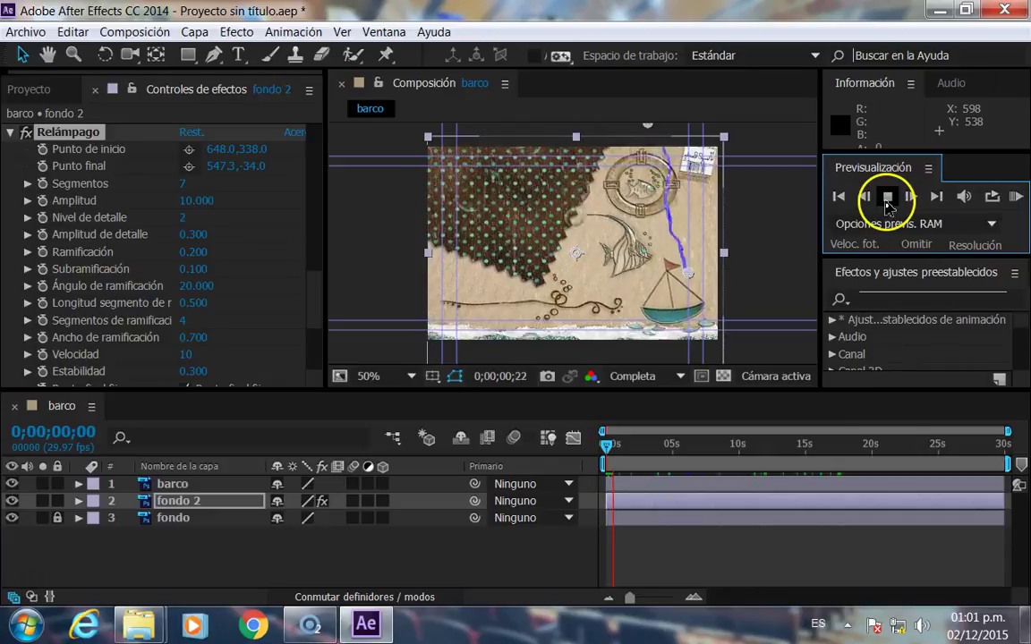
left_click(684, 273)
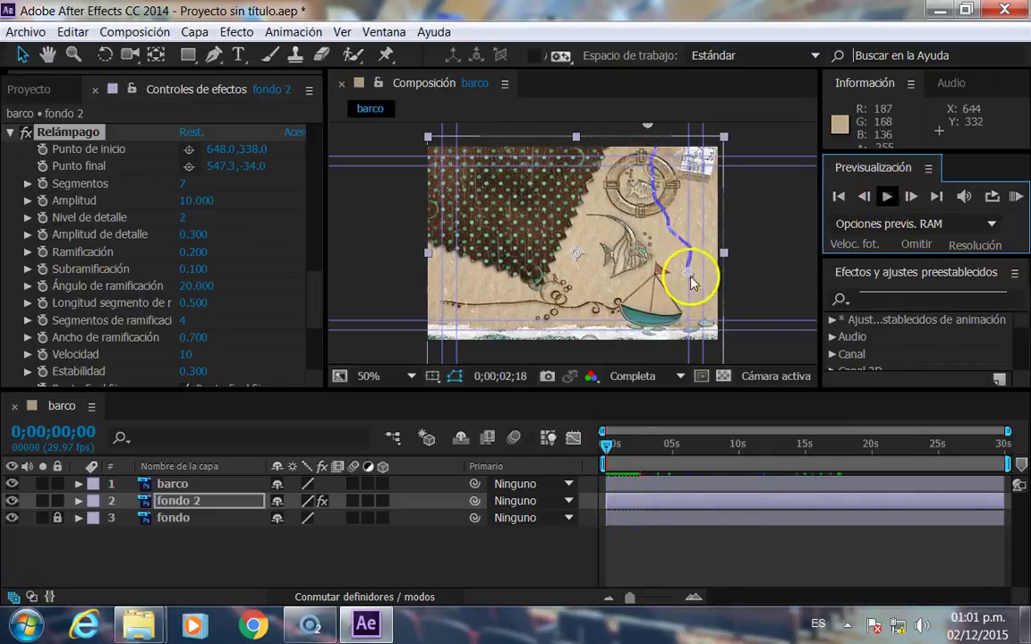
left_click_drag(638, 450, 606, 444)
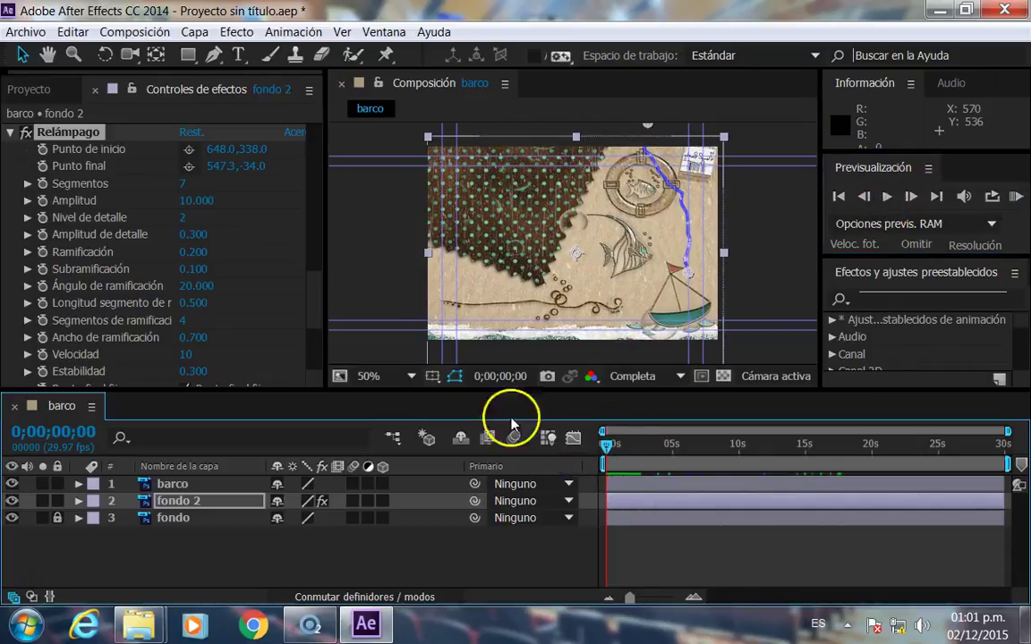
Add the barco composition to the Adobe Media Encoder queue, then open the Windows Start menu
left_click(83, 140)
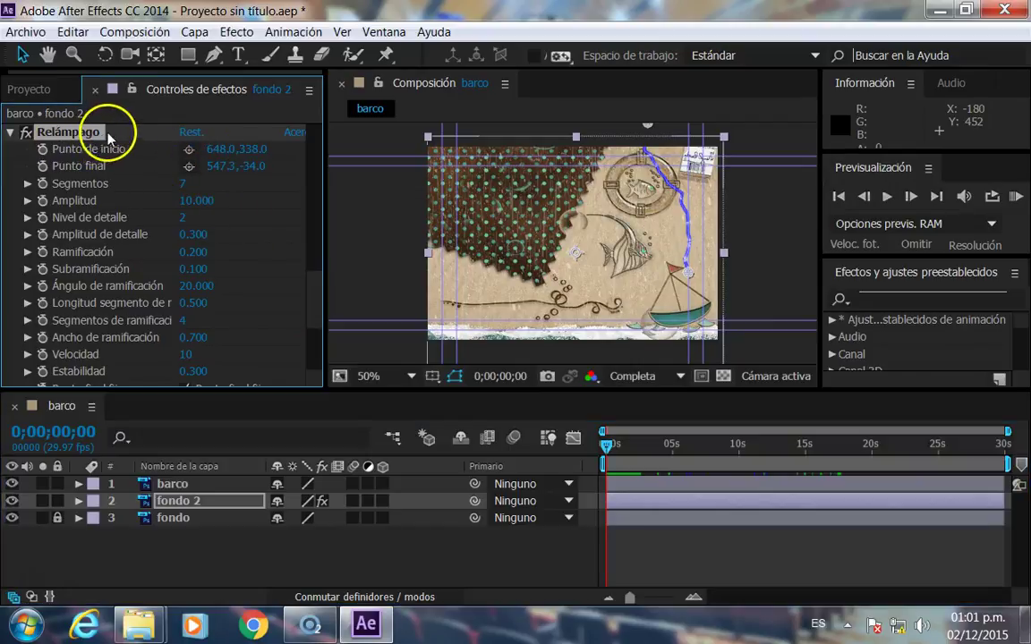
scroll(154, 123, "down", 10)
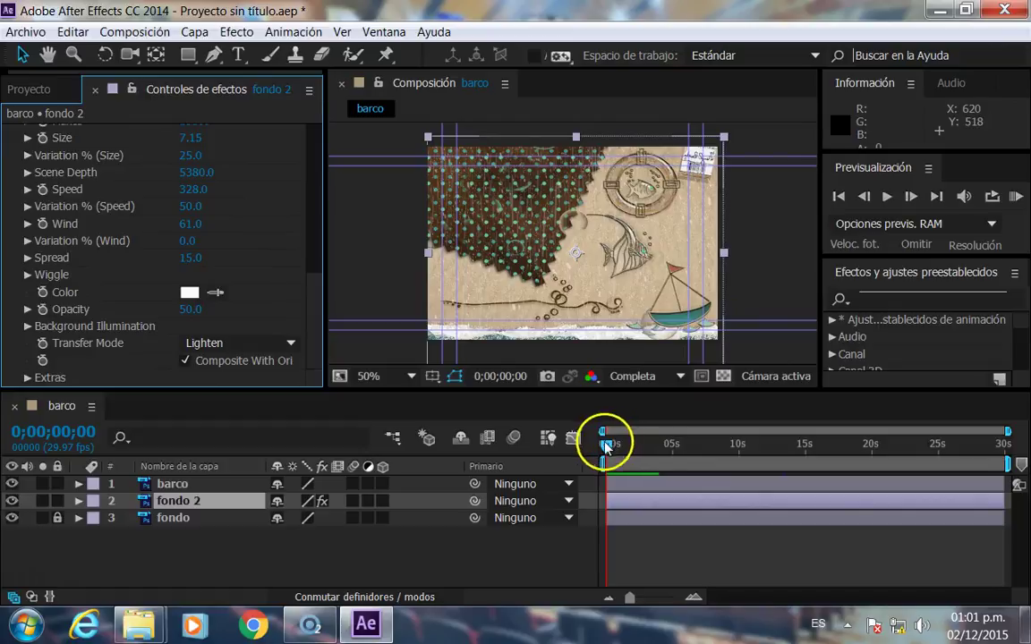
left_click_drag(606, 445, 614, 444)
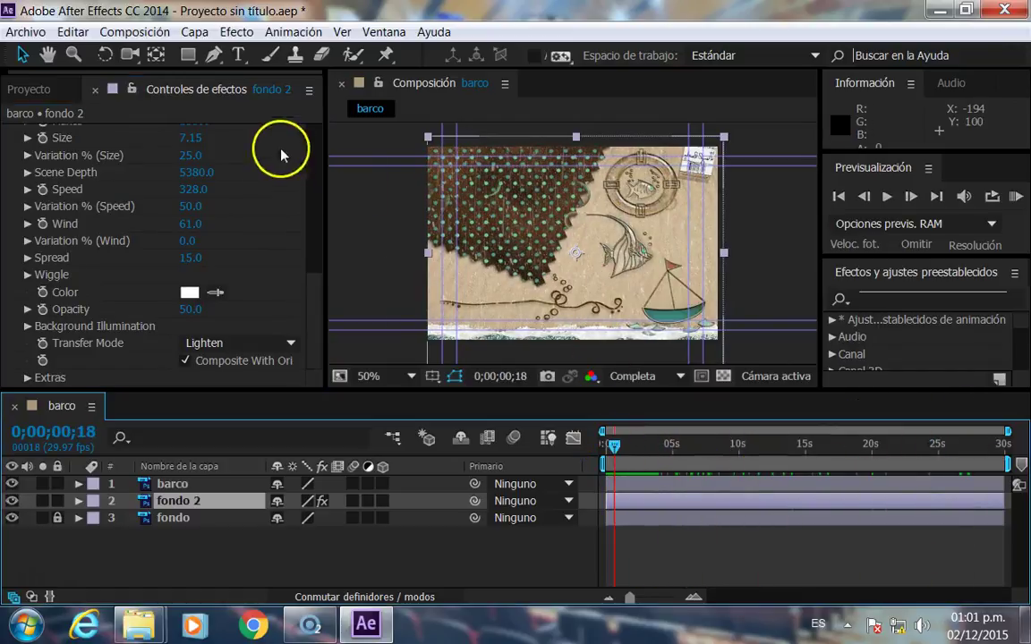
left_click(17, 38)
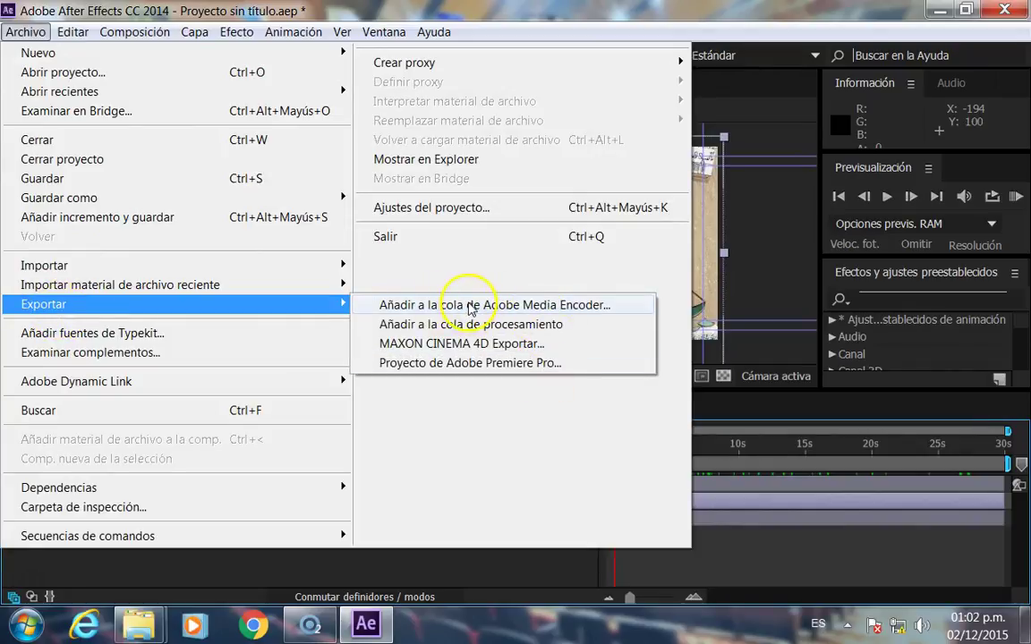
left_click(470, 305)
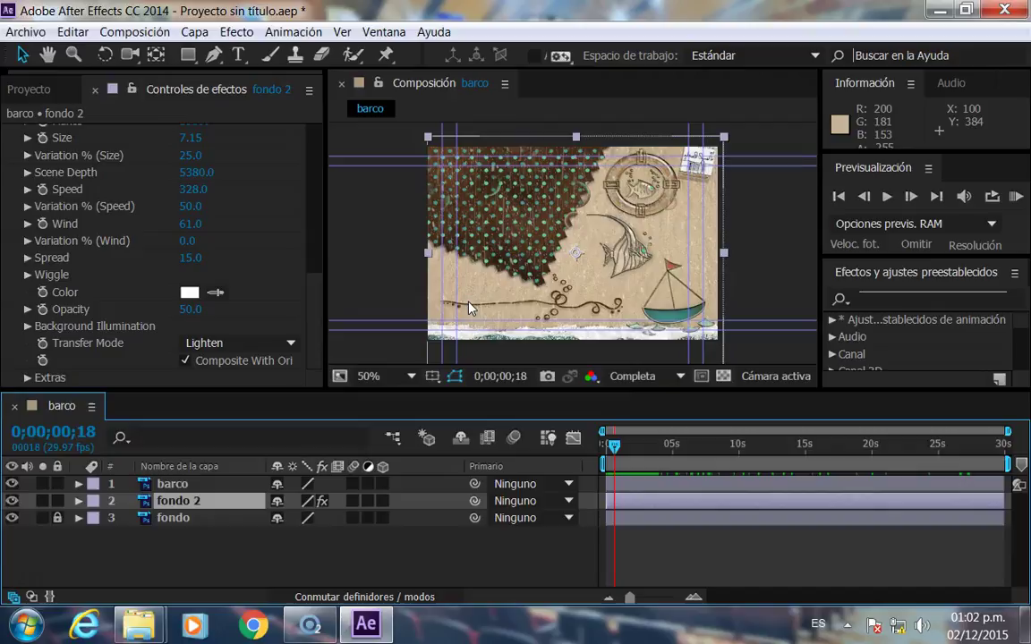
left_click(25, 623)
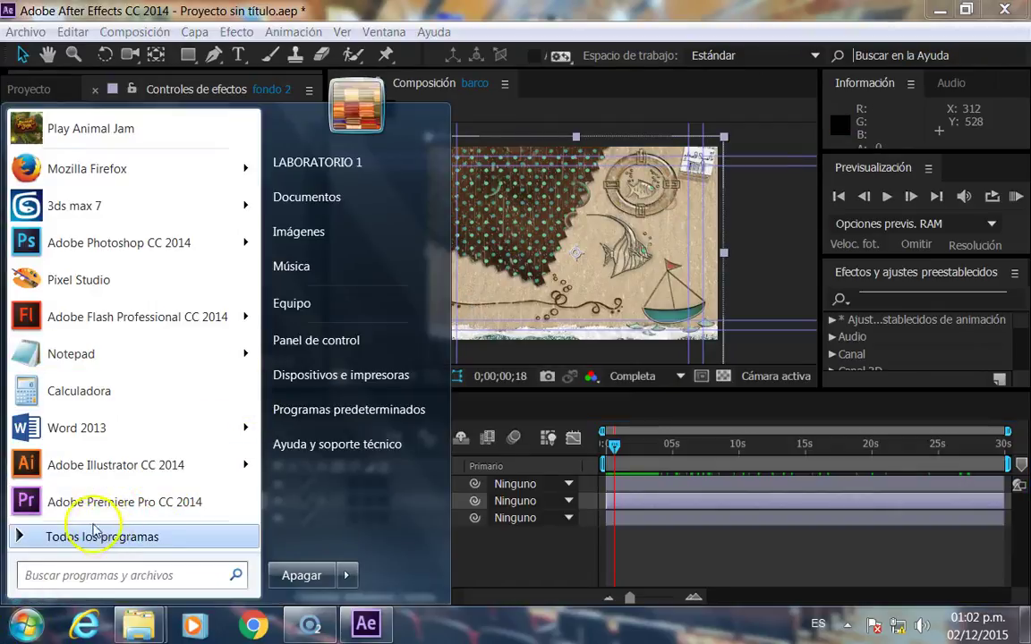
Launch Adobe Media Encoder CC 2014 from Todos los programas
left_click(81, 536)
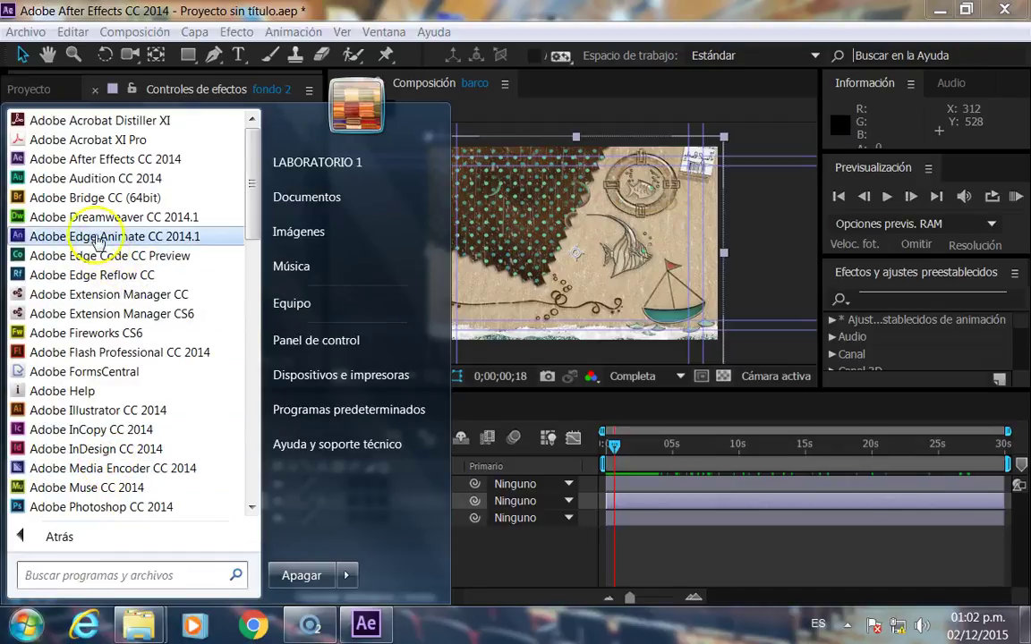
left_click_drag(249, 207, 249, 248)
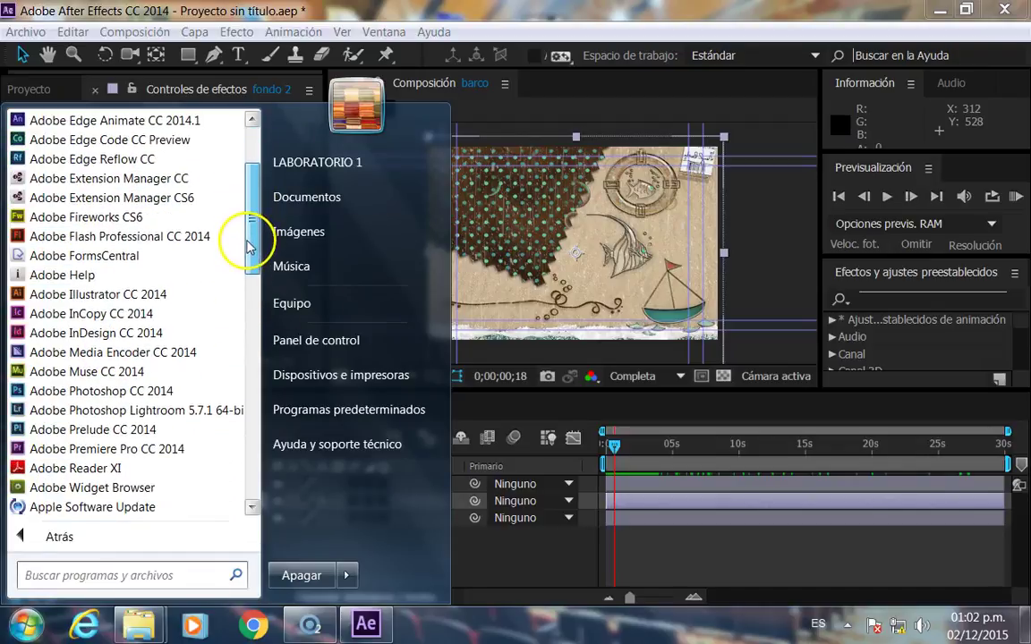
left_click(148, 354)
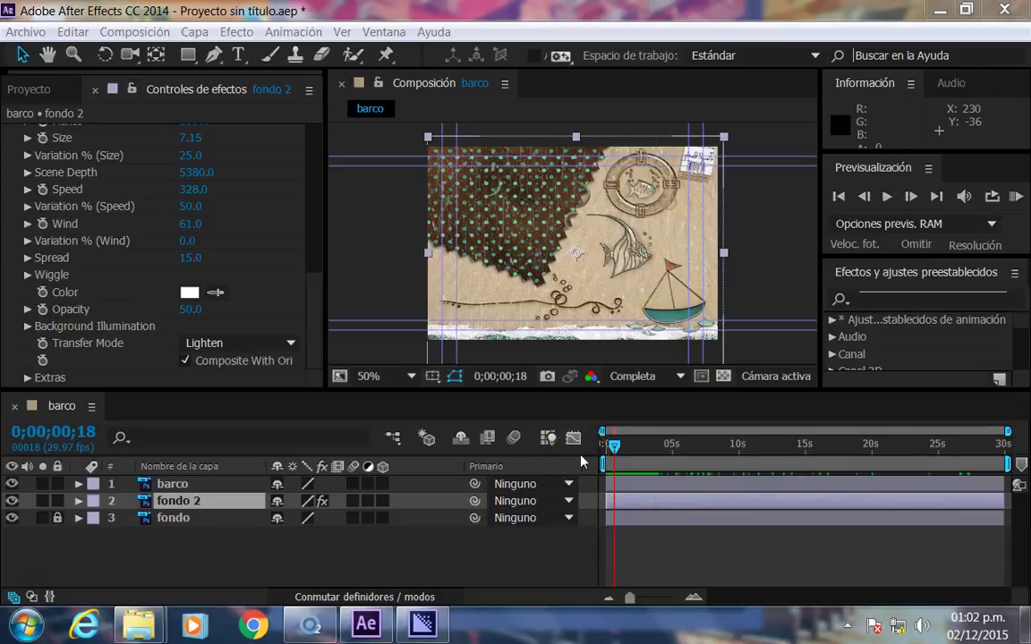
Move the frozen Media Encoder window up and minimize it, bringing After Effects to the front
left_click(624, 602)
mouse_move(420, 627)
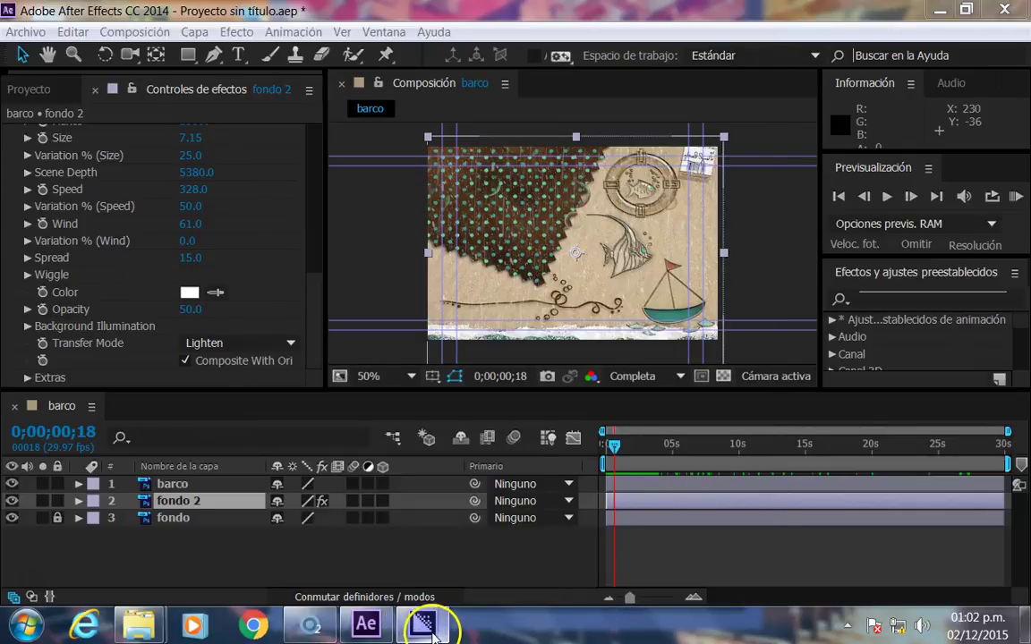
left_click(423, 627)
key("alt+Tab")
key("Tab")
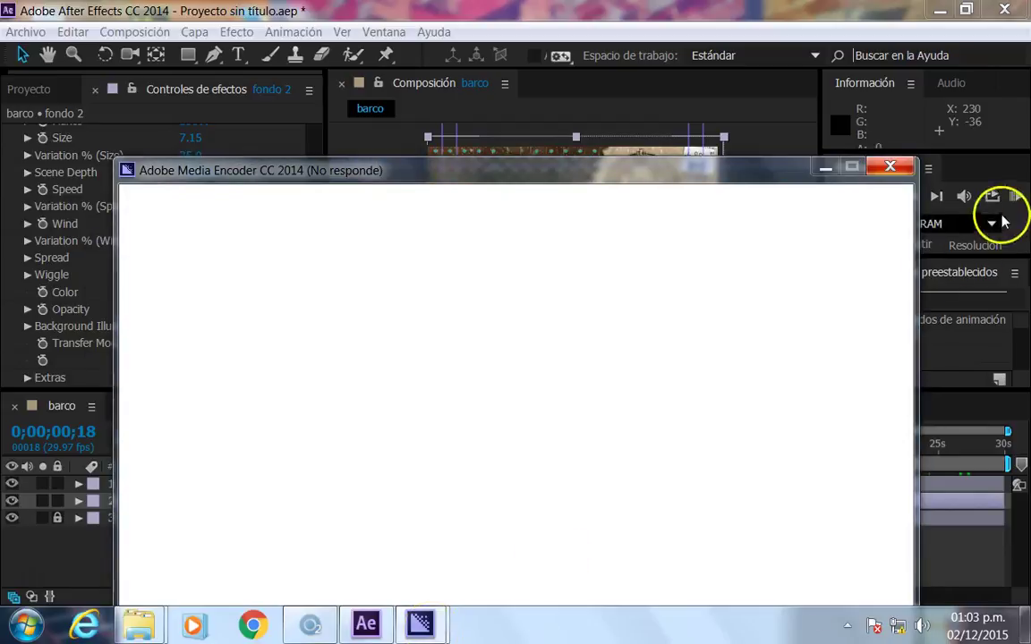
mouse_move(722, 172)
left_mouse_down()
mouse_move(756, 15)
mouse_move(716, 20)
left_mouse_up()
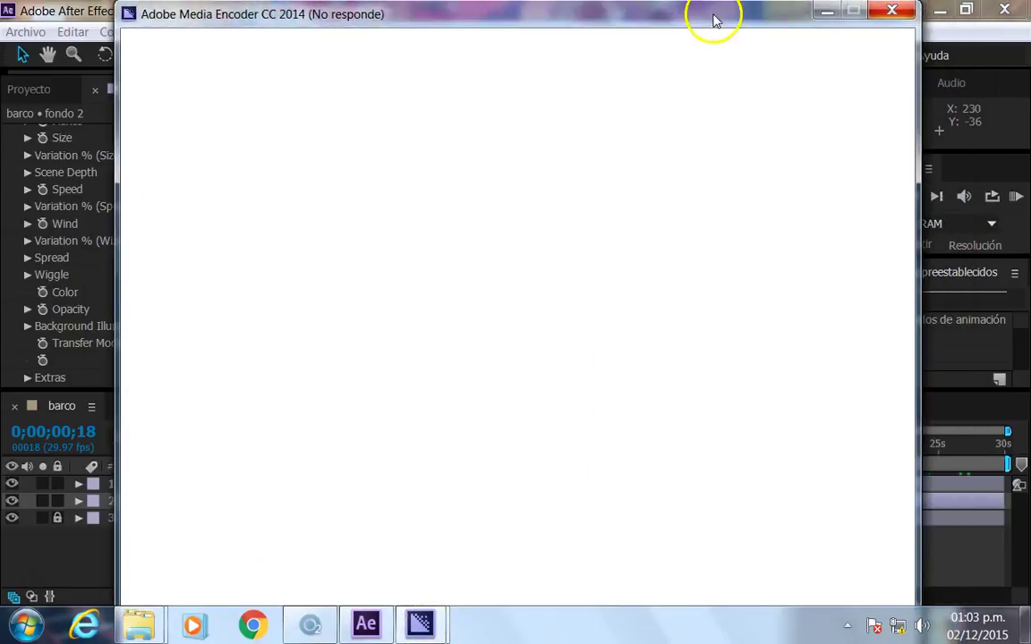
left_click(828, 15)
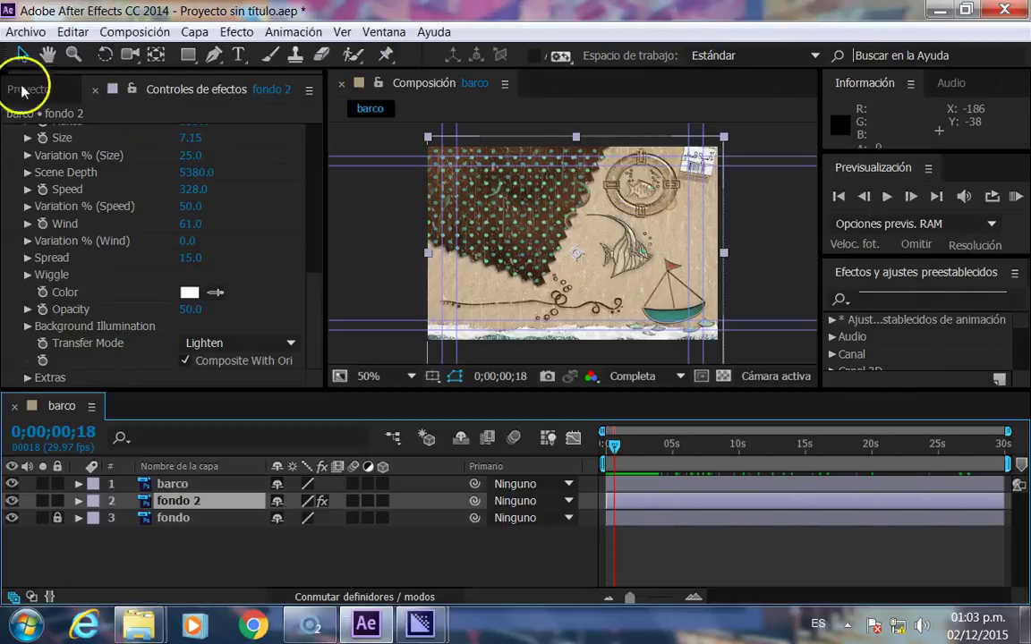
left_click(26, 32)
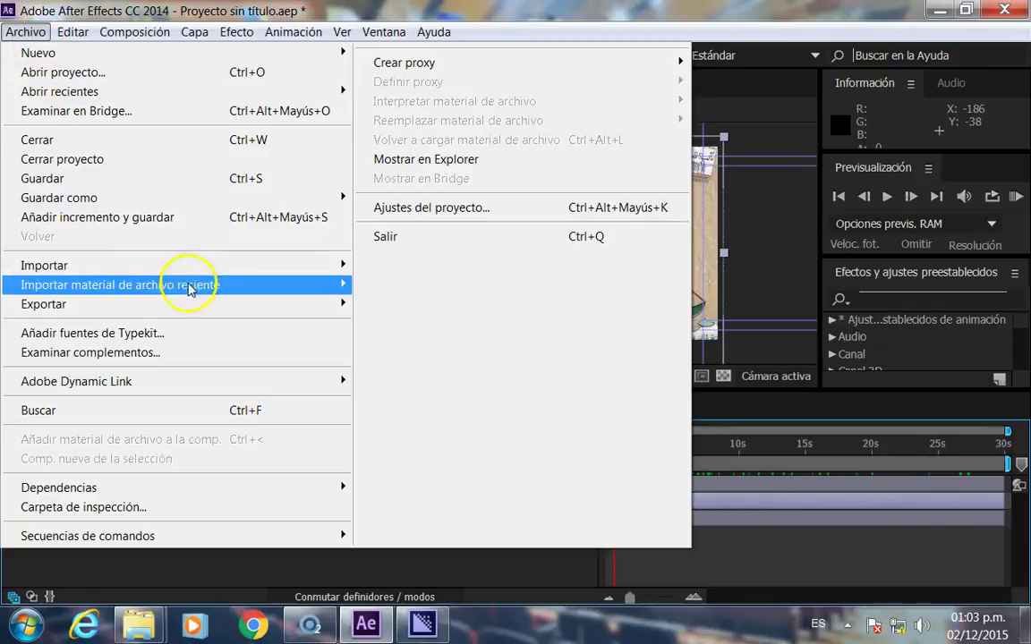
Restore Media Encoder from the taskbar, now showing peces.mov in the queue
left_click(424, 625)
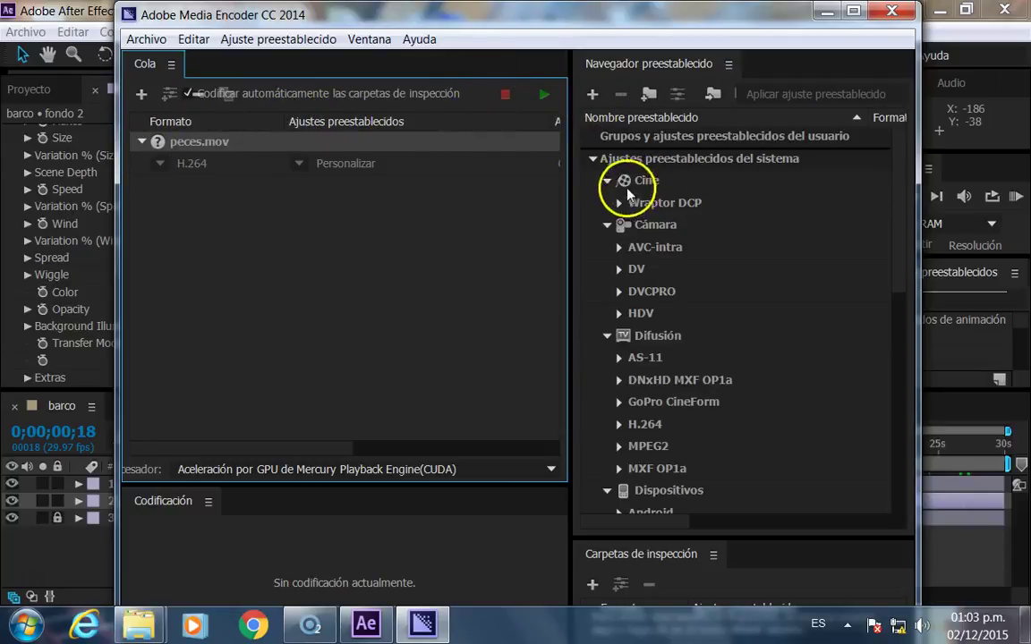
Expand and collapse the Cine and Wraptor DCP preset groups, scrolling the Preset Browser
left_click(631, 182)
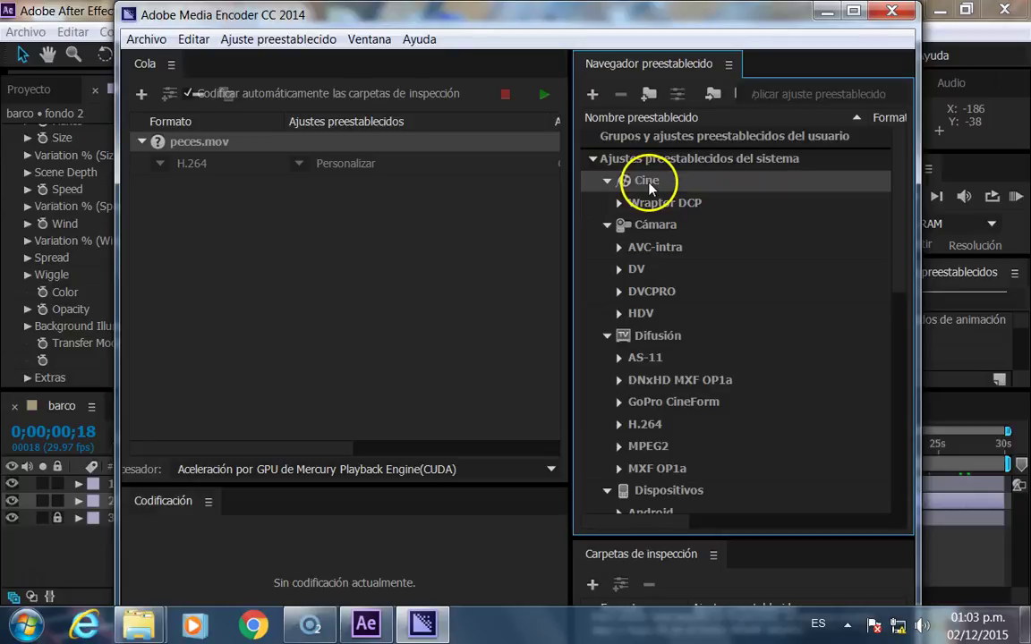
left_click(619, 204)
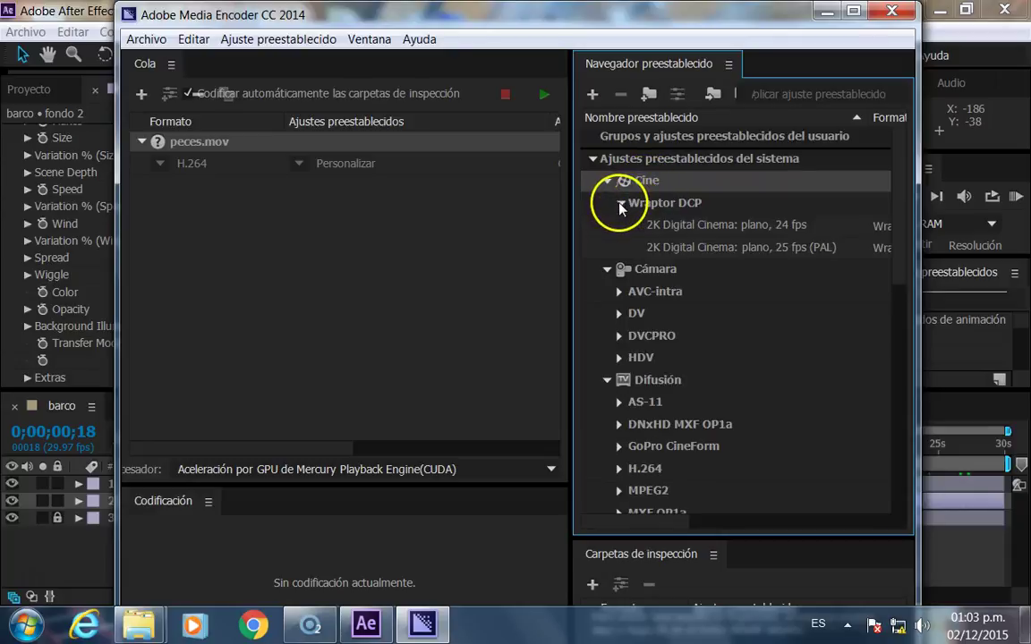
left_click(620, 205)
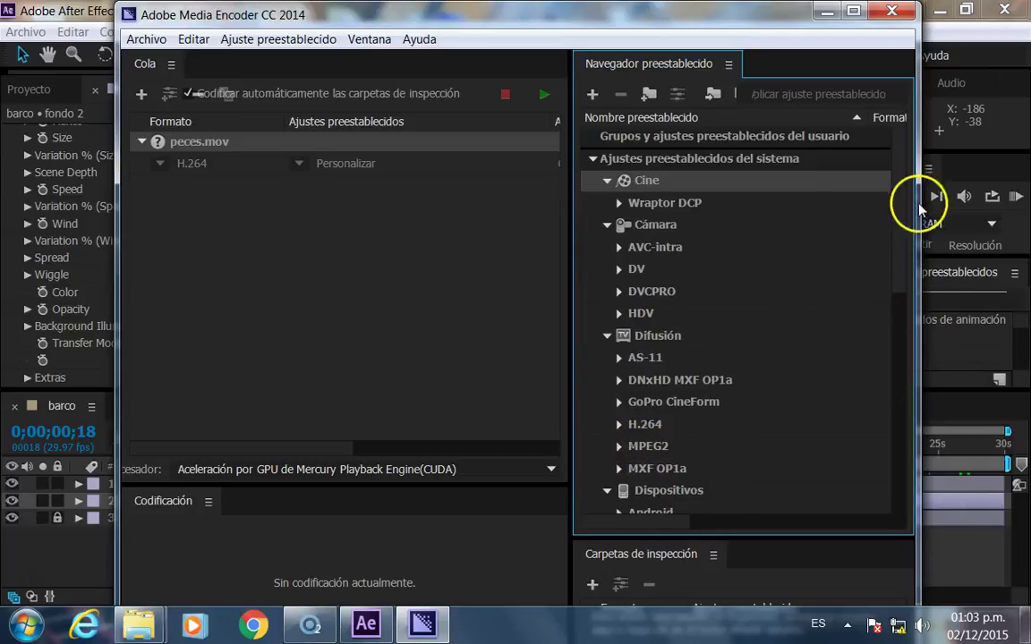
mouse_move(898, 207)
left_mouse_down()
mouse_move(893, 355)
mouse_move(856, 476)
left_mouse_up()
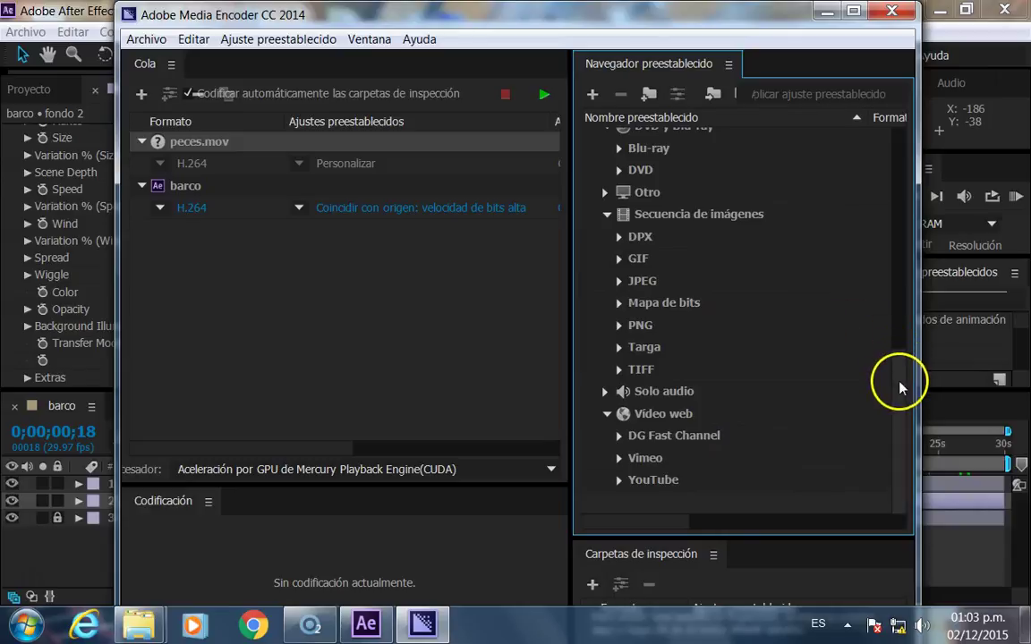
left_click_drag(899, 403, 892, 409)
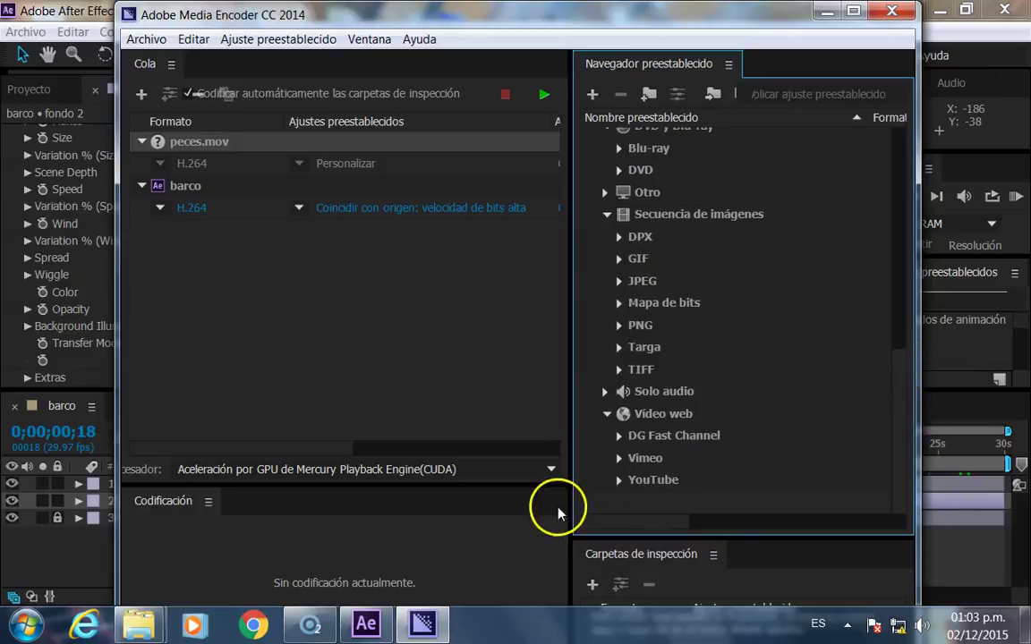
Select the YouTube HD 720p preset under Vídeo web > YouTube
left_click(654, 485)
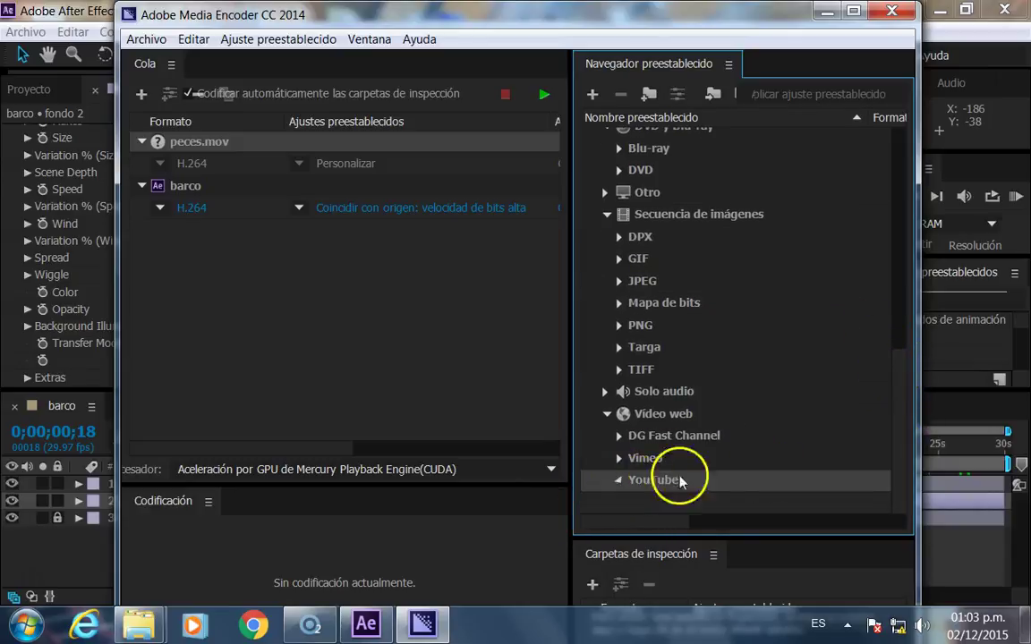
left_click_drag(898, 379, 886, 471)
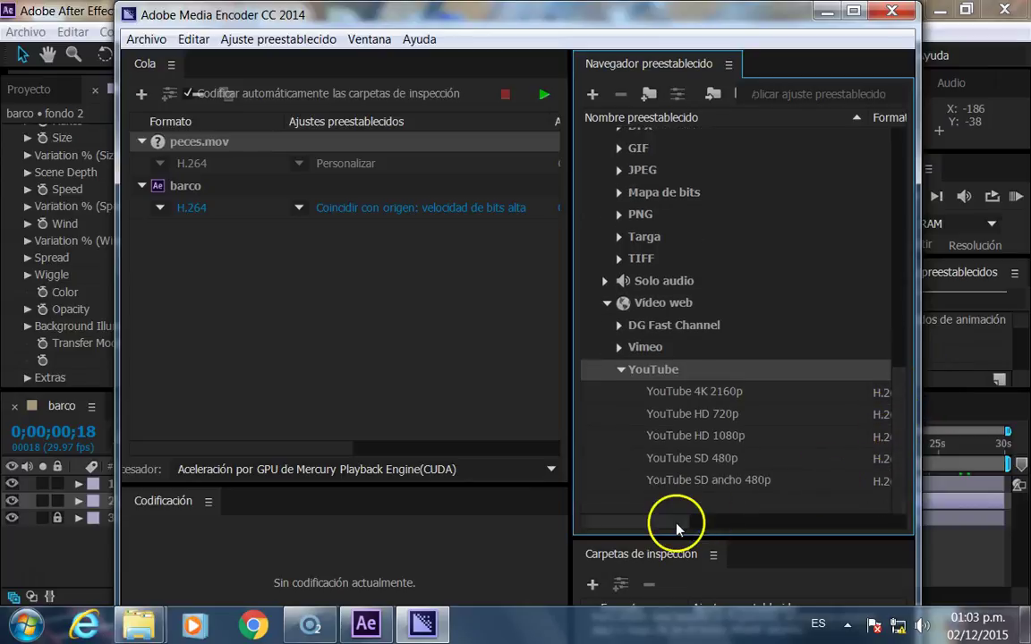
mouse_move(678, 527)
left_mouse_down()
mouse_move(711, 521)
mouse_move(630, 535)
left_mouse_up()
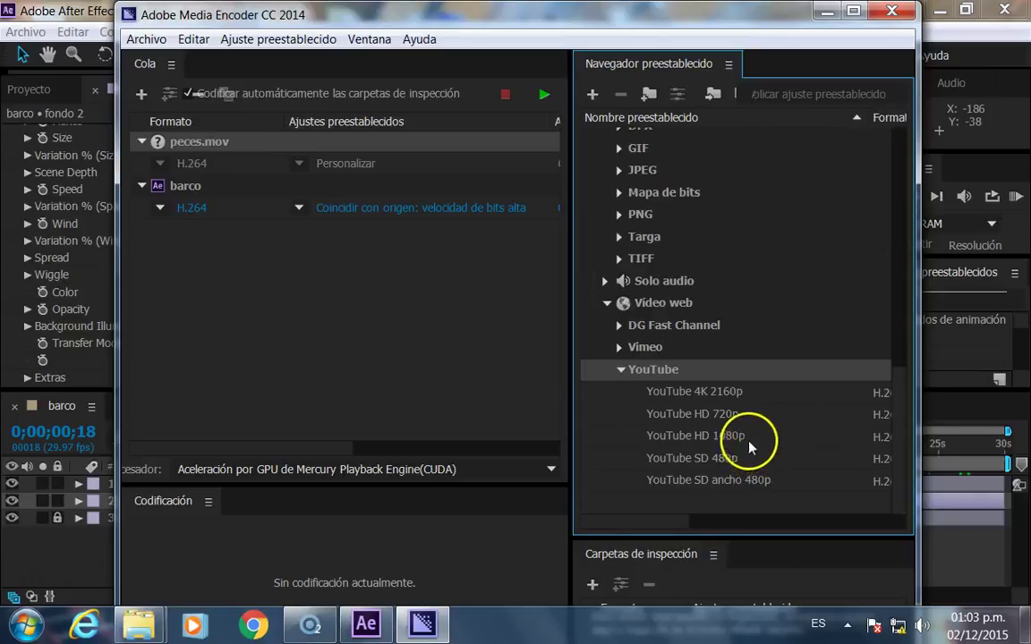
left_click(666, 417)
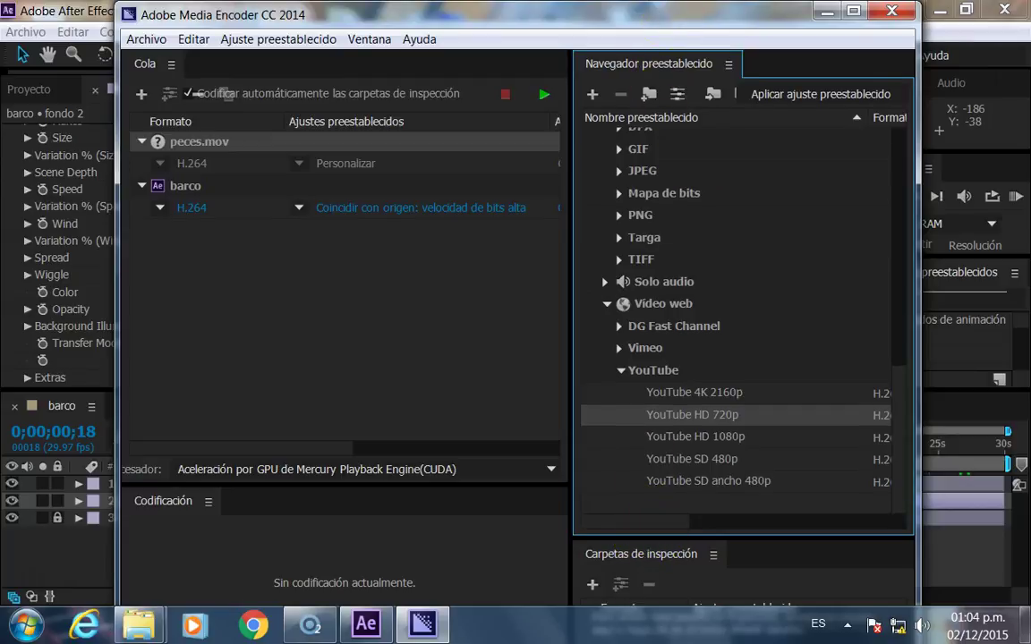
mouse_move(669, 14)
left_mouse_down()
mouse_move(665, 41)
mouse_move(677, 13)
left_mouse_up()
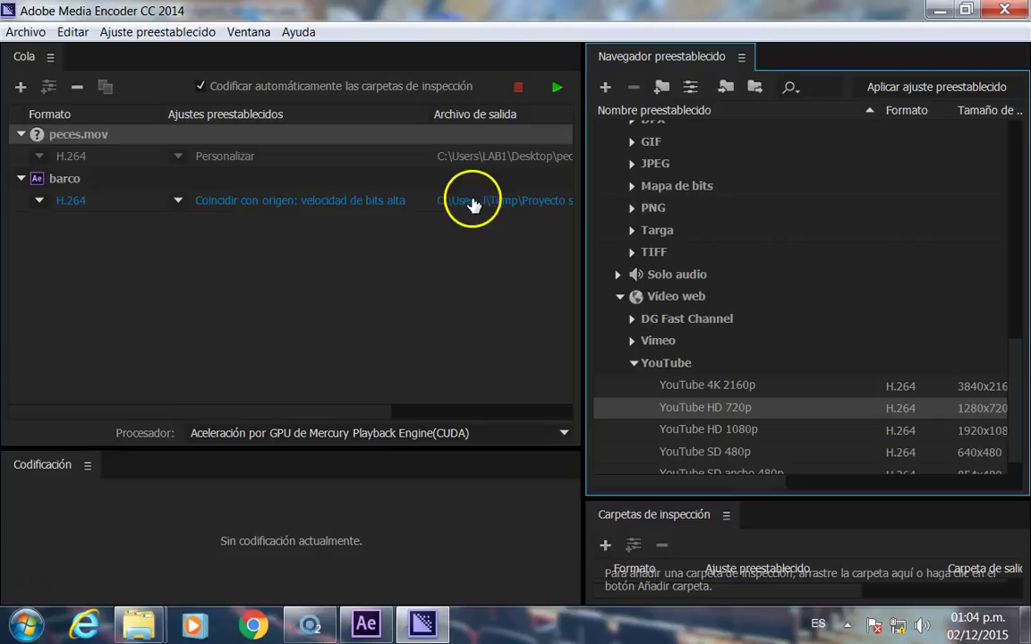
Save barco's output as barco.mp4 on the Desktop and start the encoding queue
left_click(499, 204)
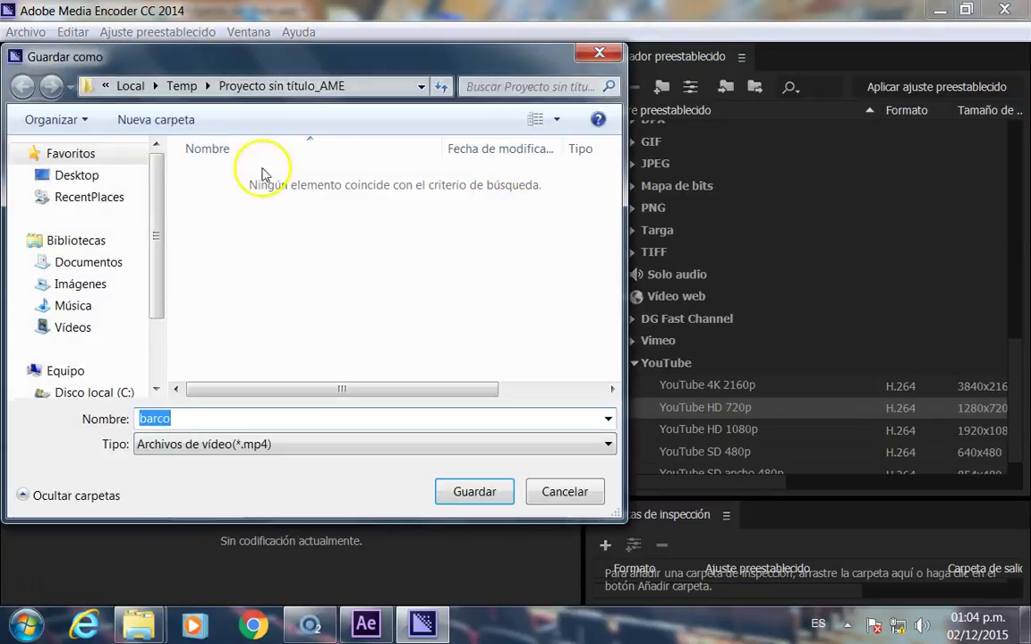
left_click(77, 176)
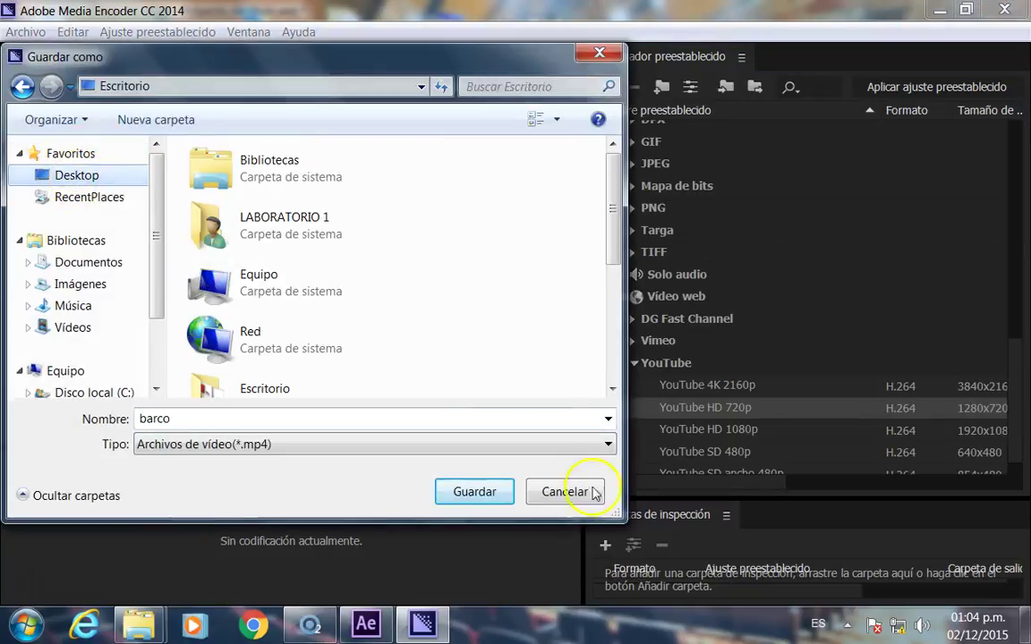
left_click(442, 493)
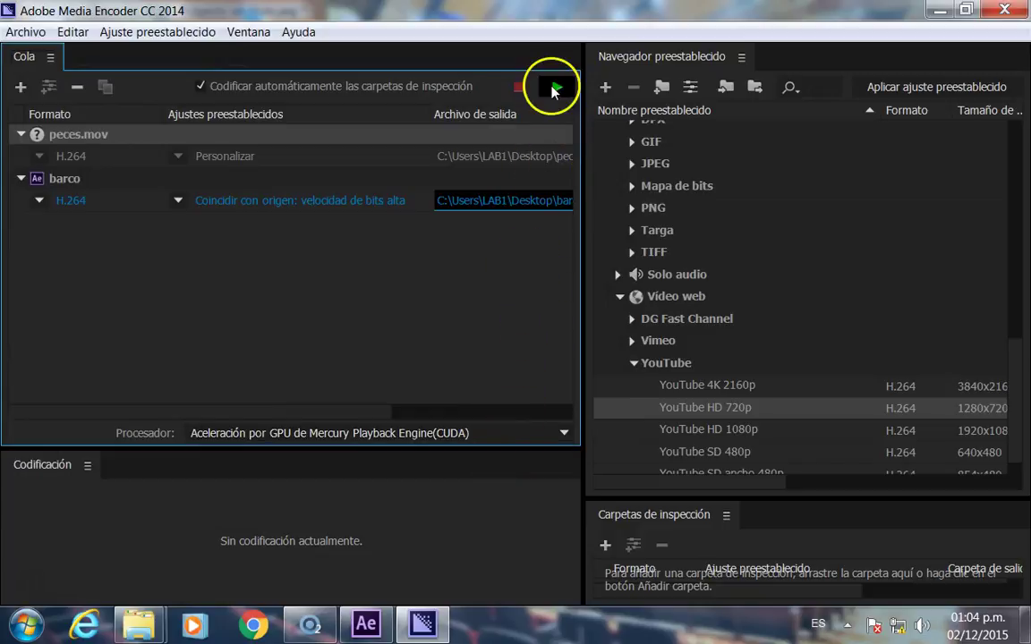
left_click(555, 89)
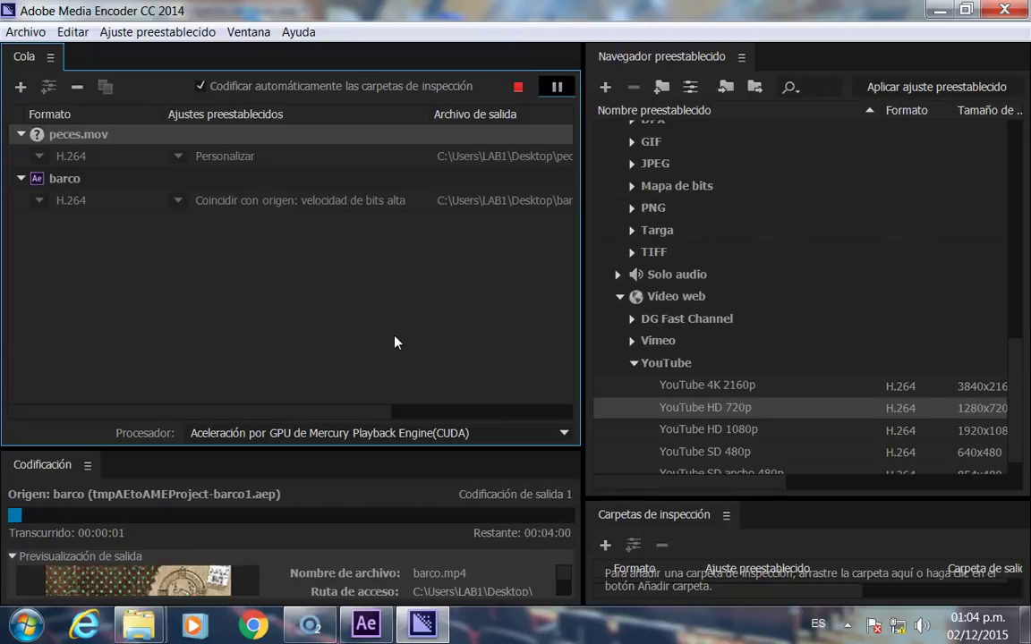
Enlarge the encoding progress panel, then switch back to After Effects while it renders
left_click(565, 586)
left_click_drag(565, 585, 561, 631)
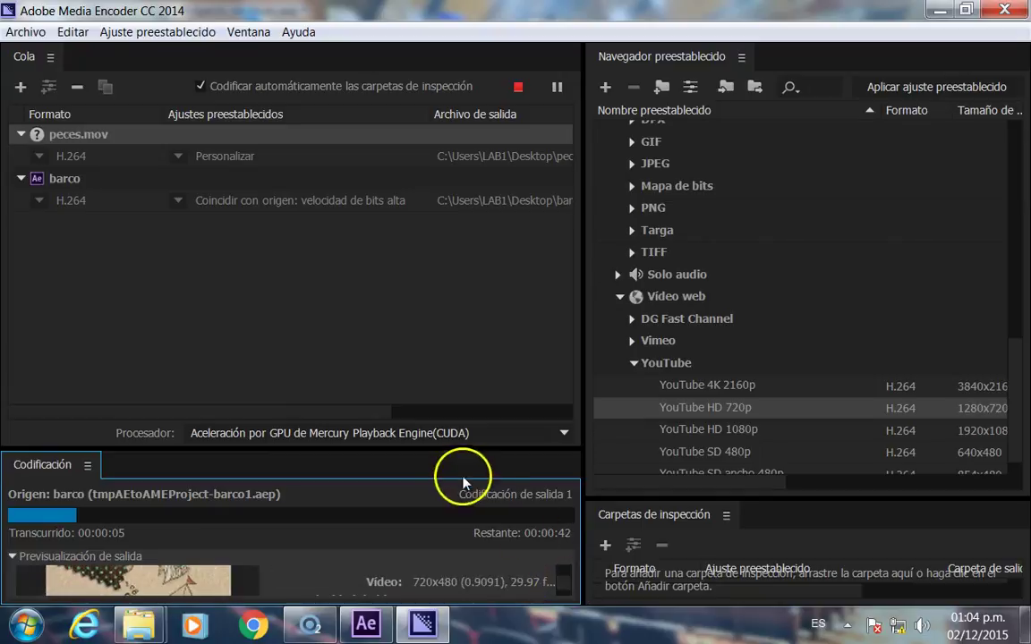
left_click_drag(469, 448, 422, 273)
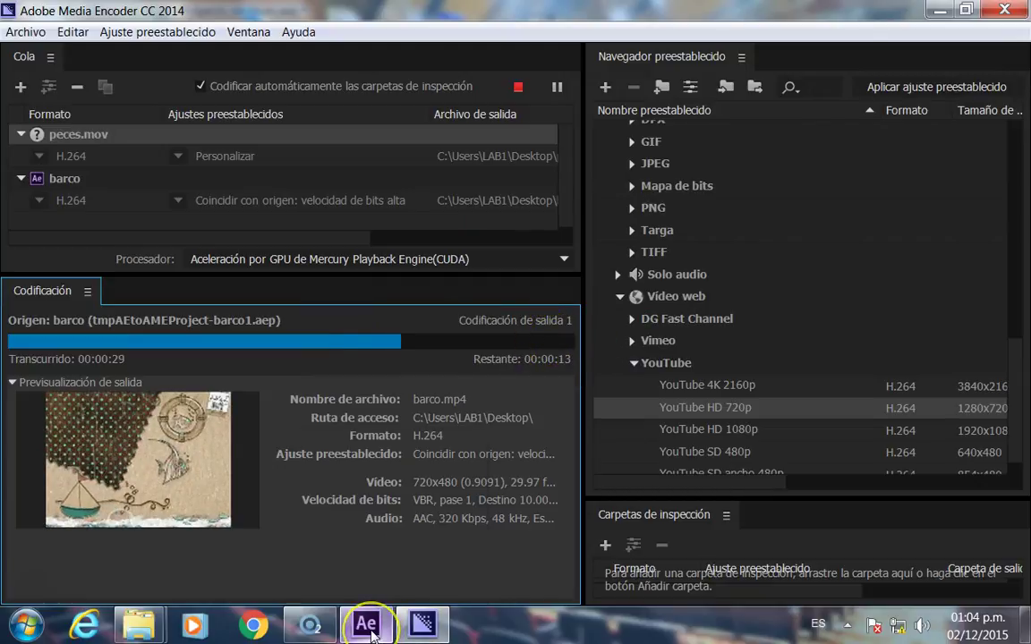
mouse_move(367, 632)
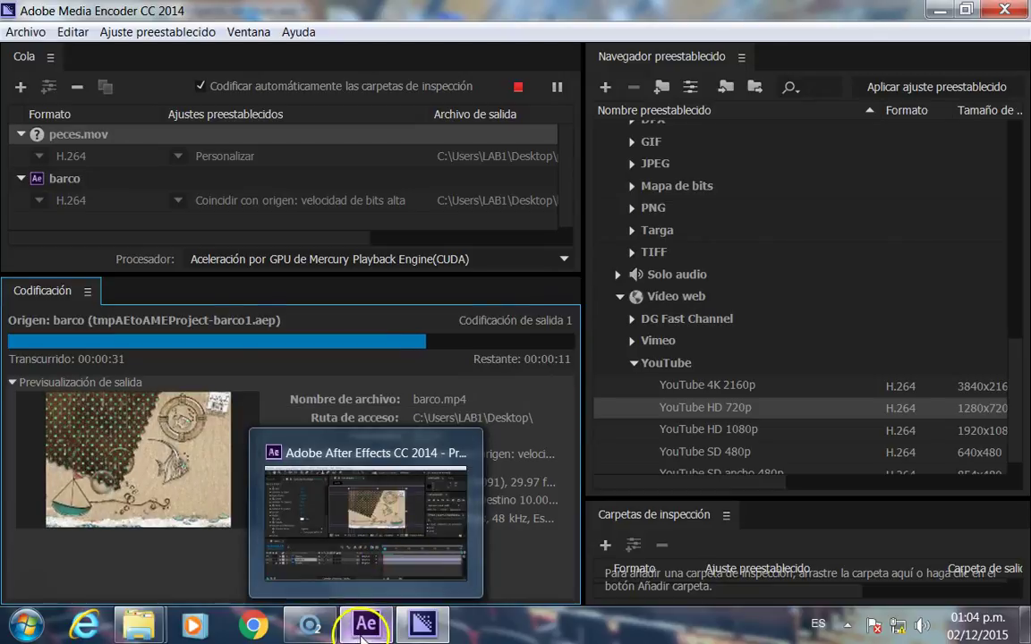
left_click(369, 529)
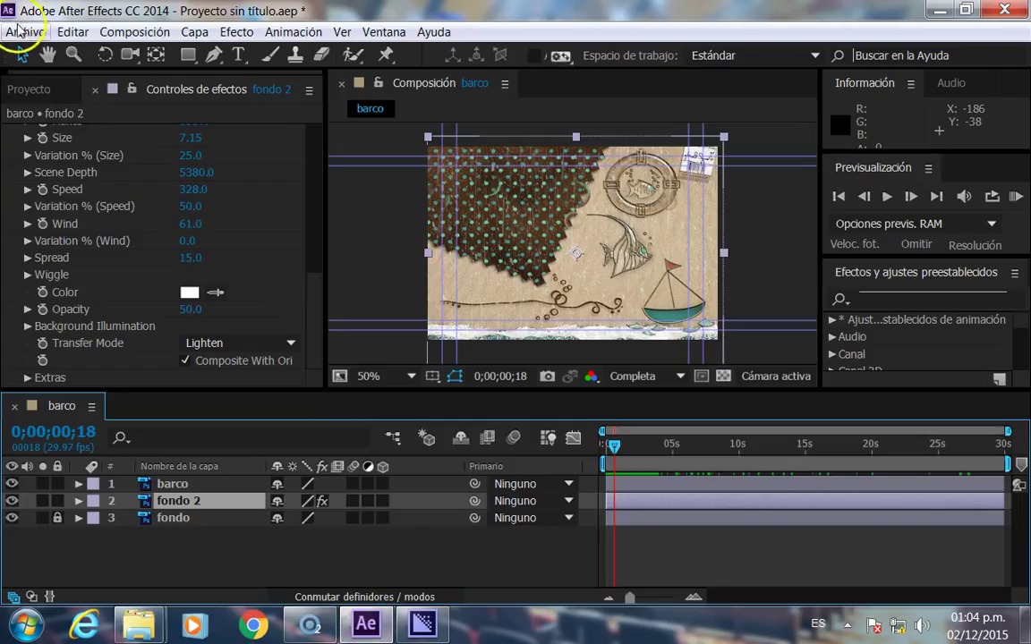
Add the barco composition to the render queue with Configuración óptima render settings
left_click(20, 31)
mouse_move(56, 312)
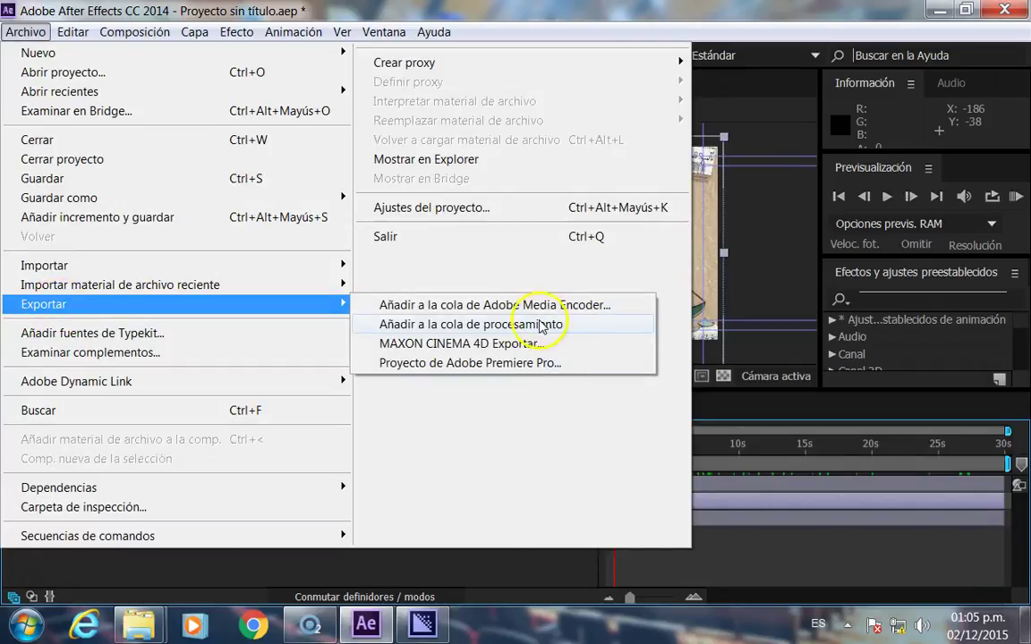
left_click(542, 325)
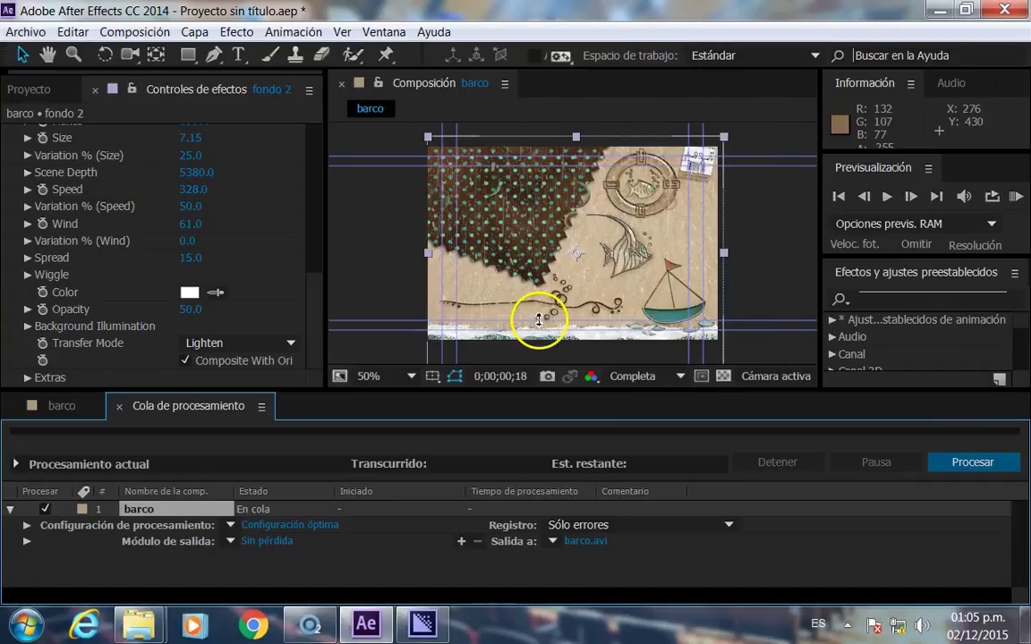
left_click(306, 525)
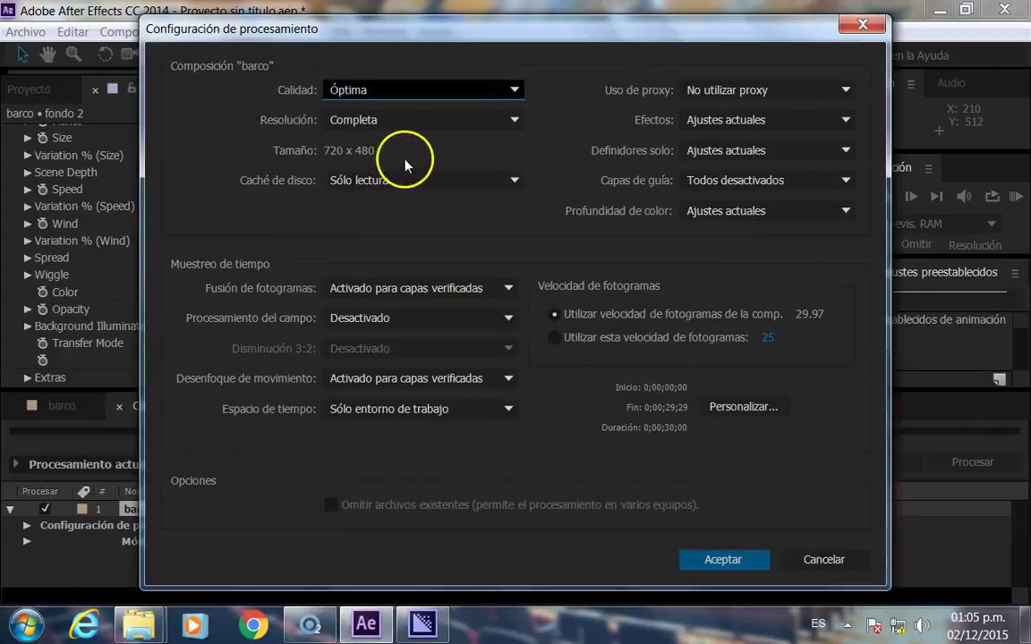
left_click(729, 564)
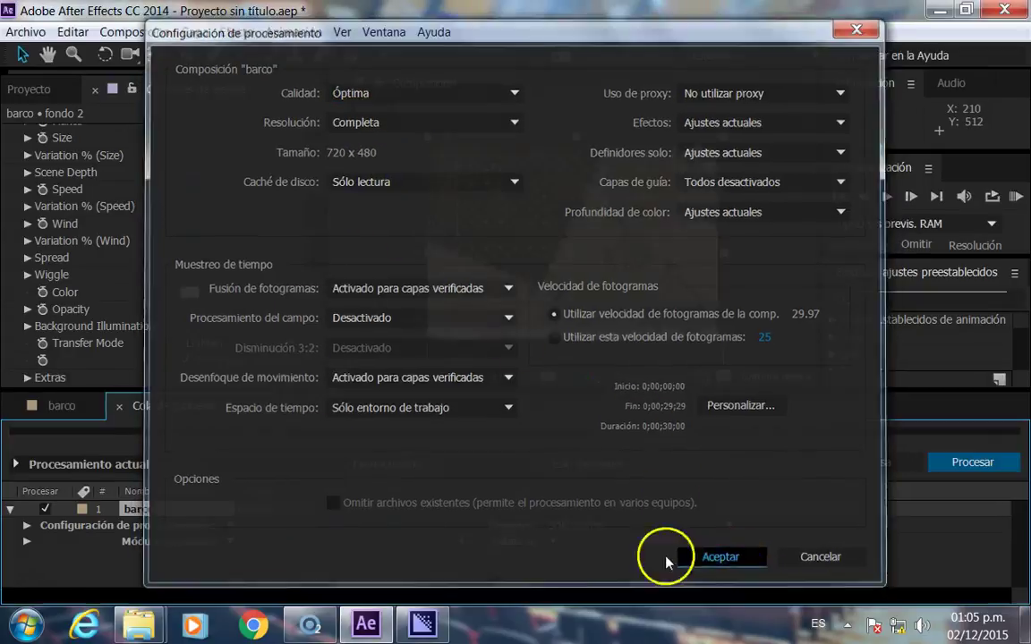
Set barco's output module to QuickTime format, with no post-render action
left_click(266, 542)
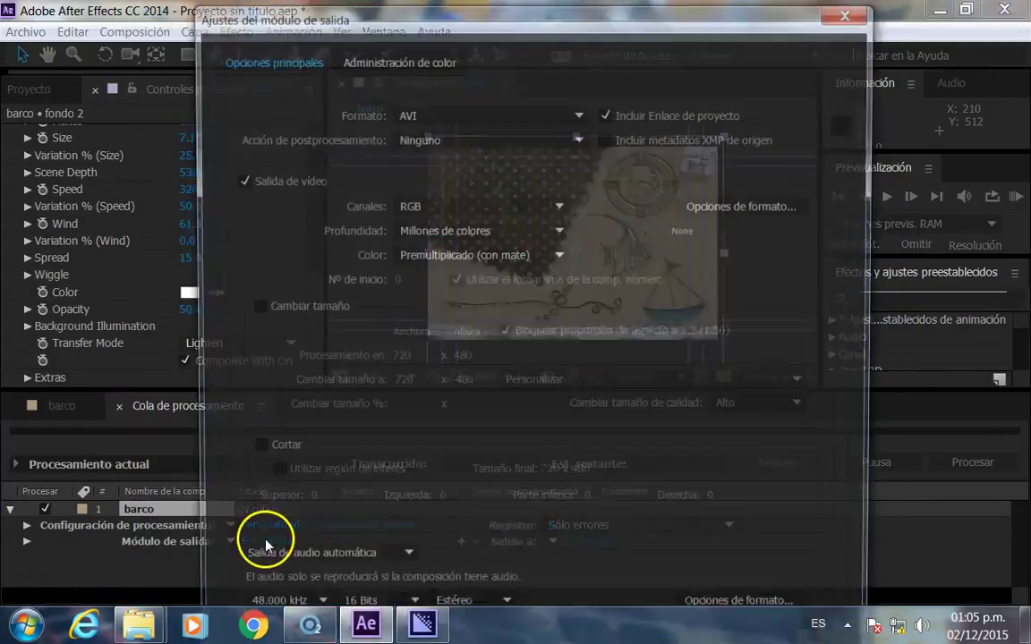
left_click(471, 112)
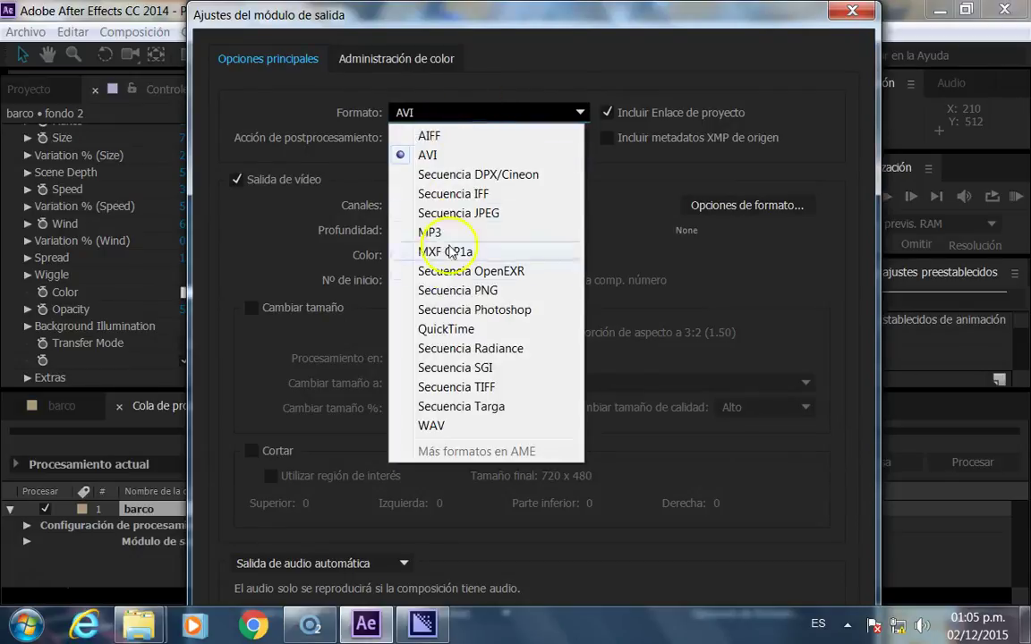
left_click(452, 330)
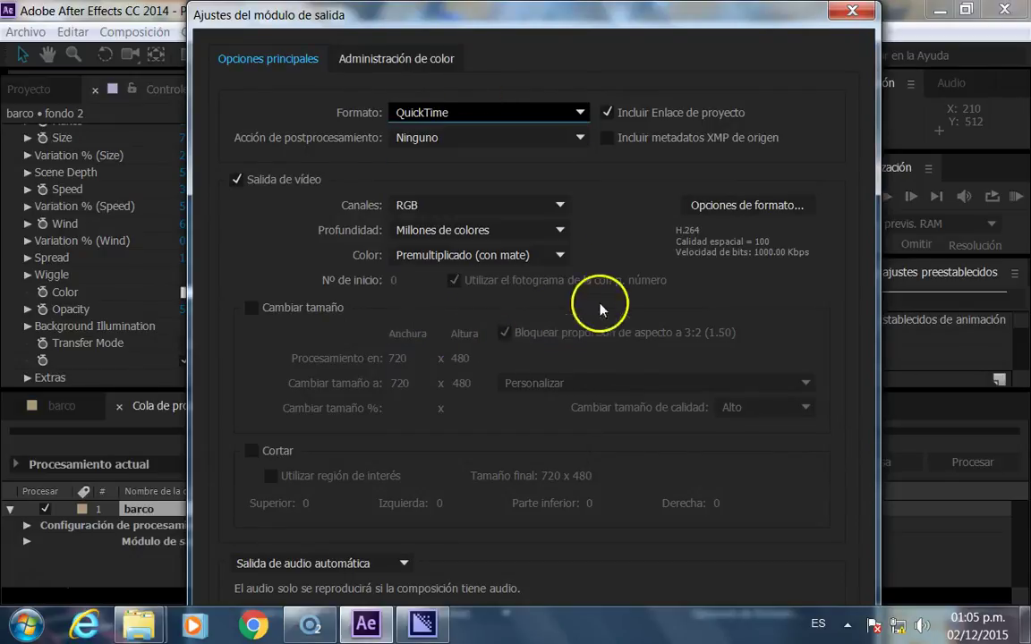
left_click(746, 205)
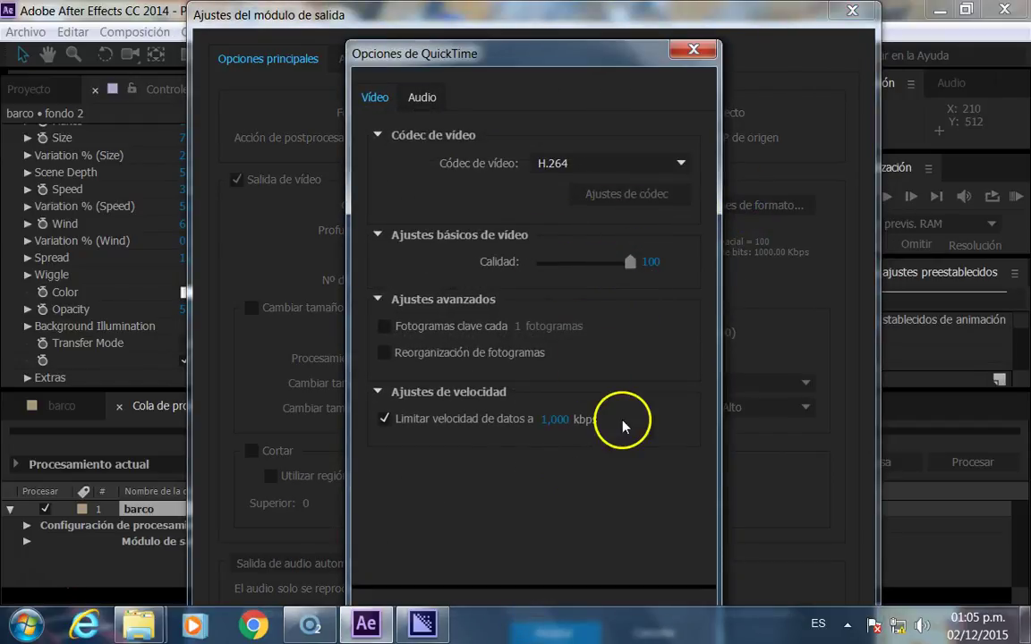
key("Return")
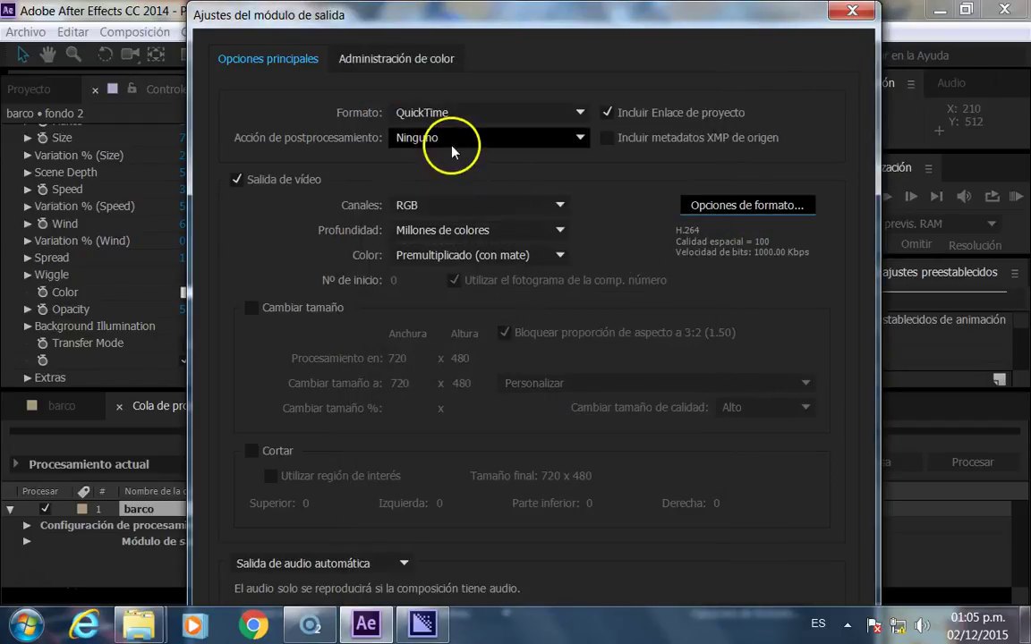
left_click(452, 140)
left_click(477, 161)
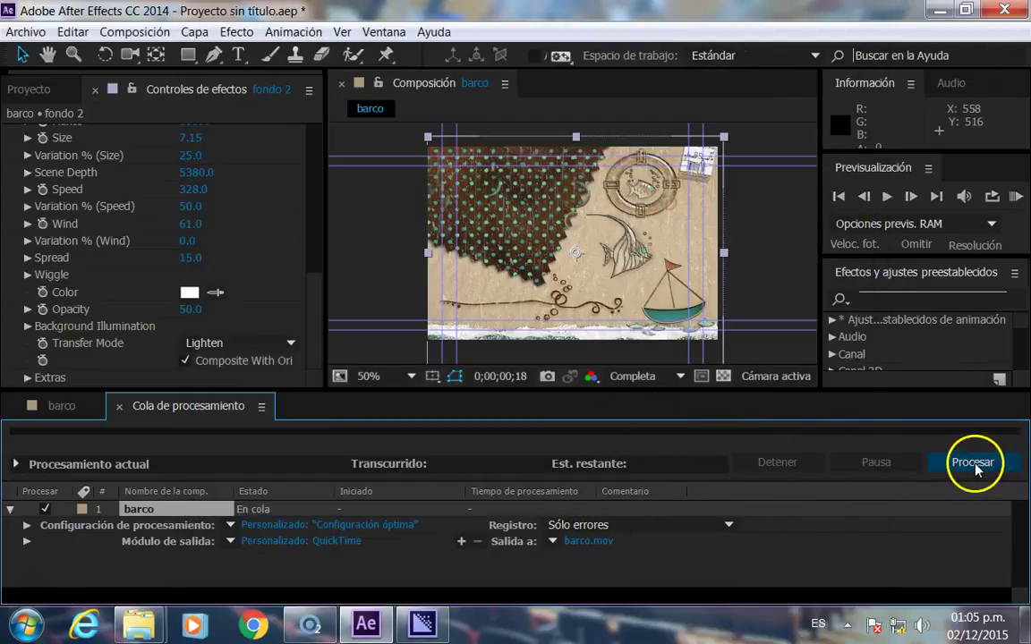
Save the render output to the Desktop as barco_2.mov and start rendering
left_click(586, 544)
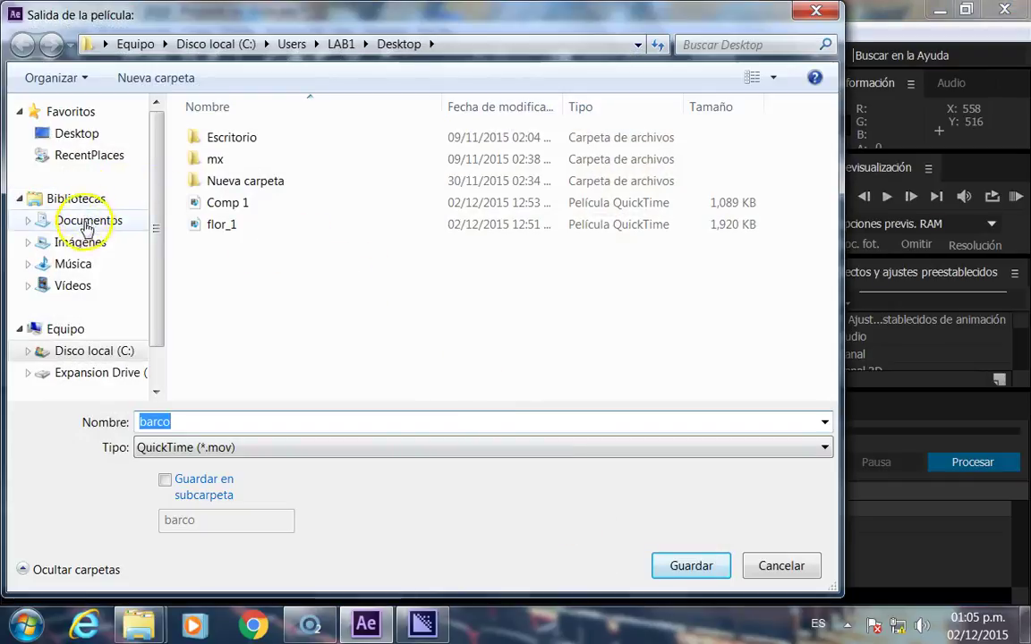
left_click(79, 135)
type("_2")
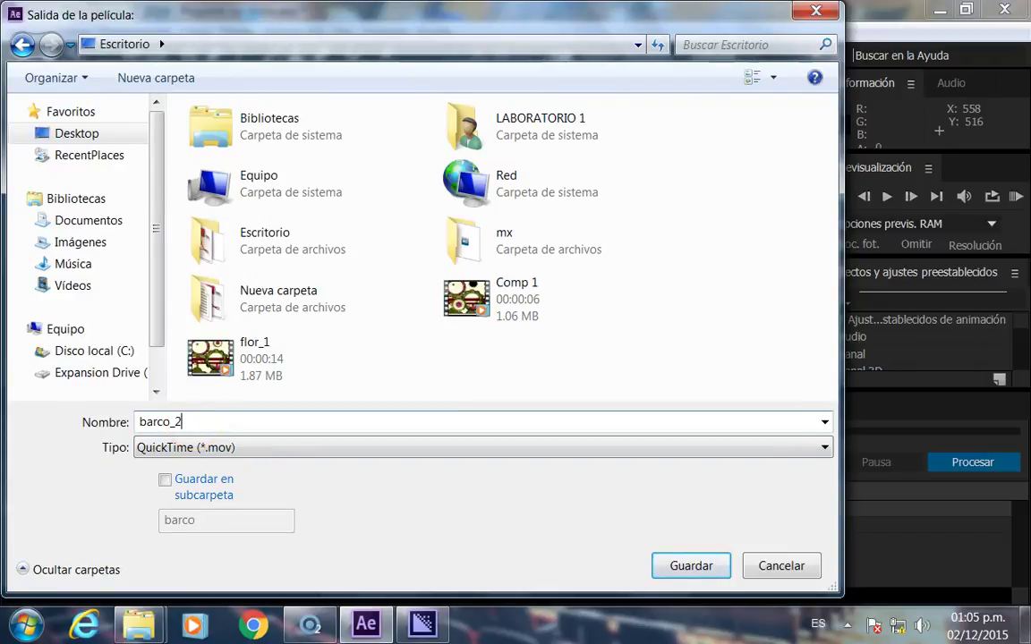
key("Return")
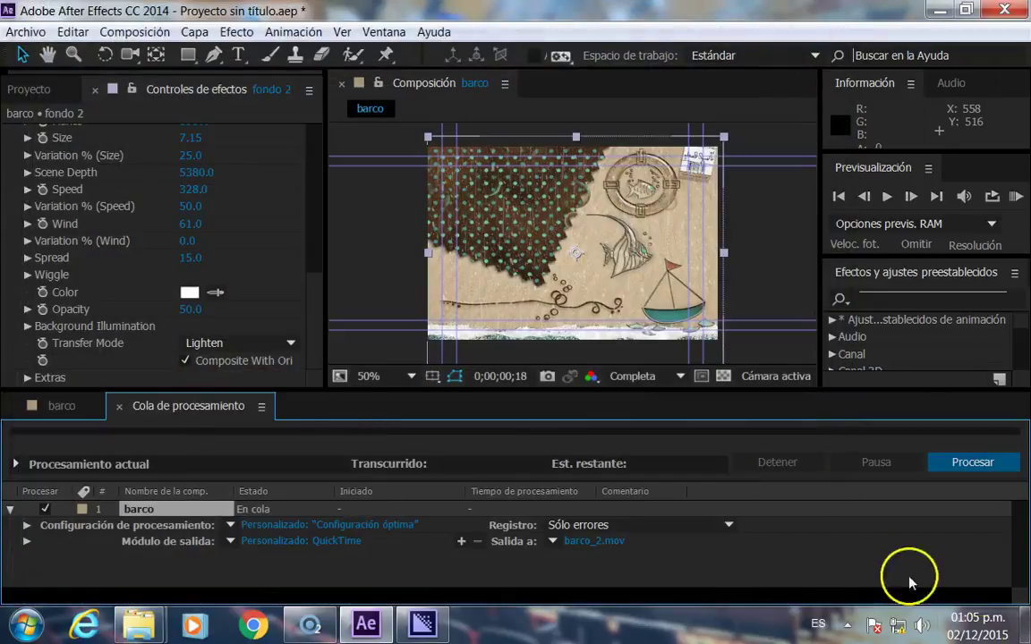
left_click(946, 461)
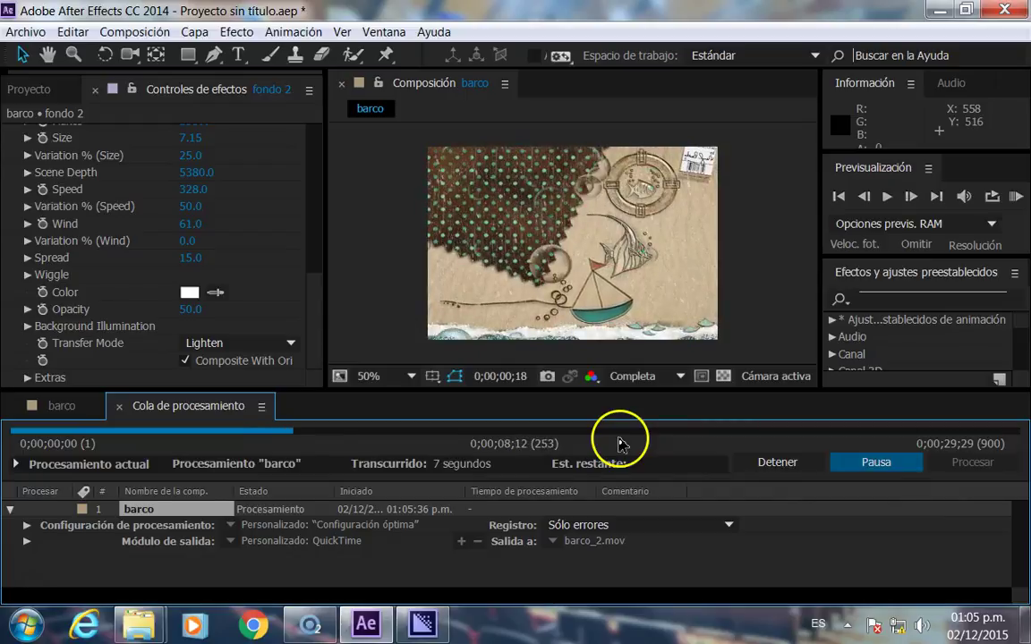
Check Media Encoder, hide it, and restore down After Effects to reveal the desktop
left_click(430, 617)
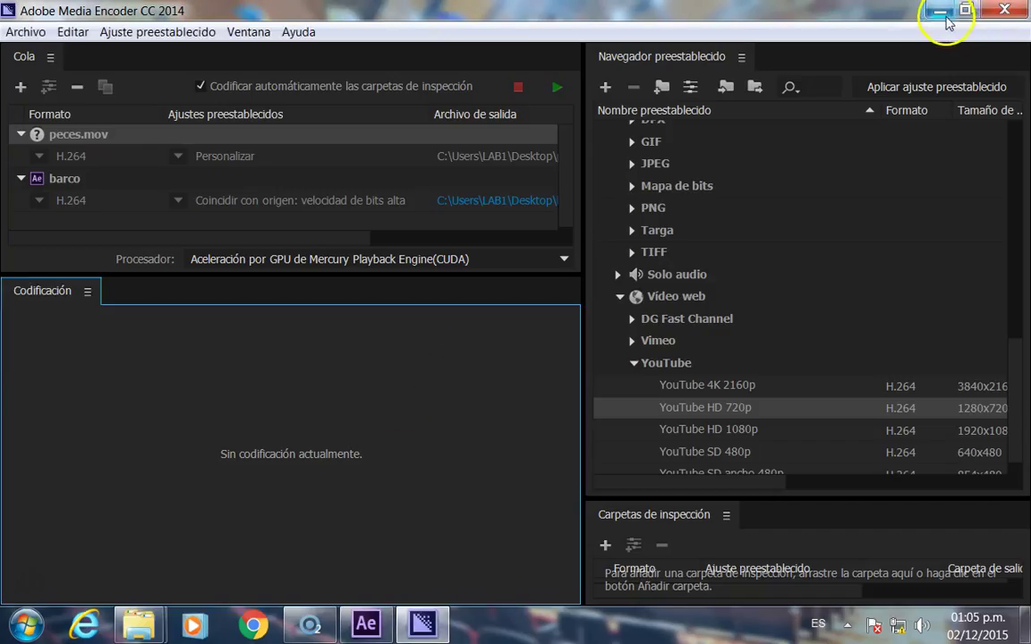
left_click(942, 12)
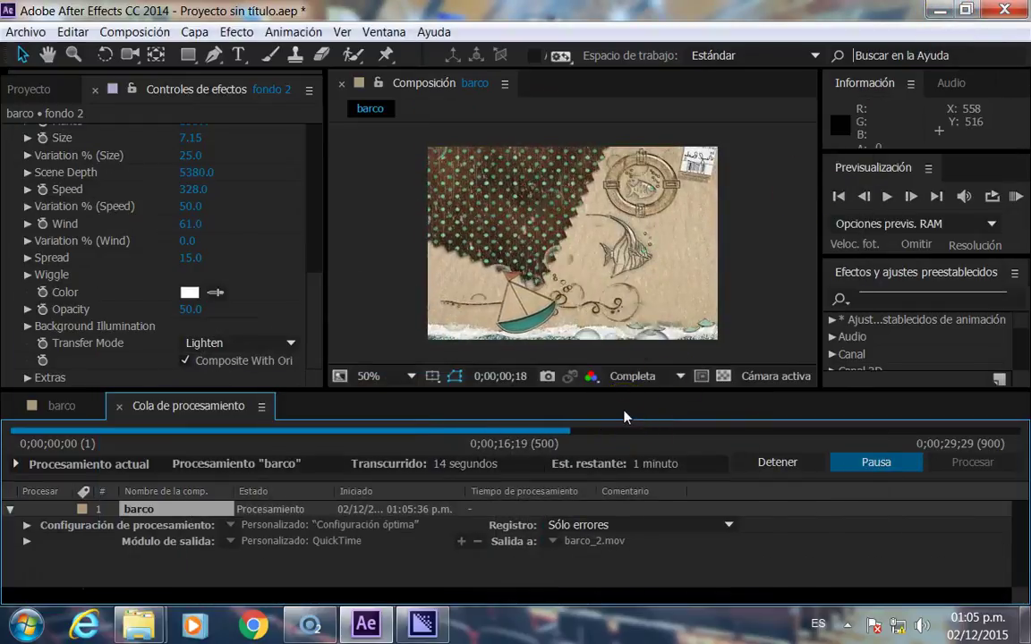
left_click(964, 10)
Move After Effects aside and open barco in QuickTime Player at the top-left
left_click_drag(626, 219, 571, 227)
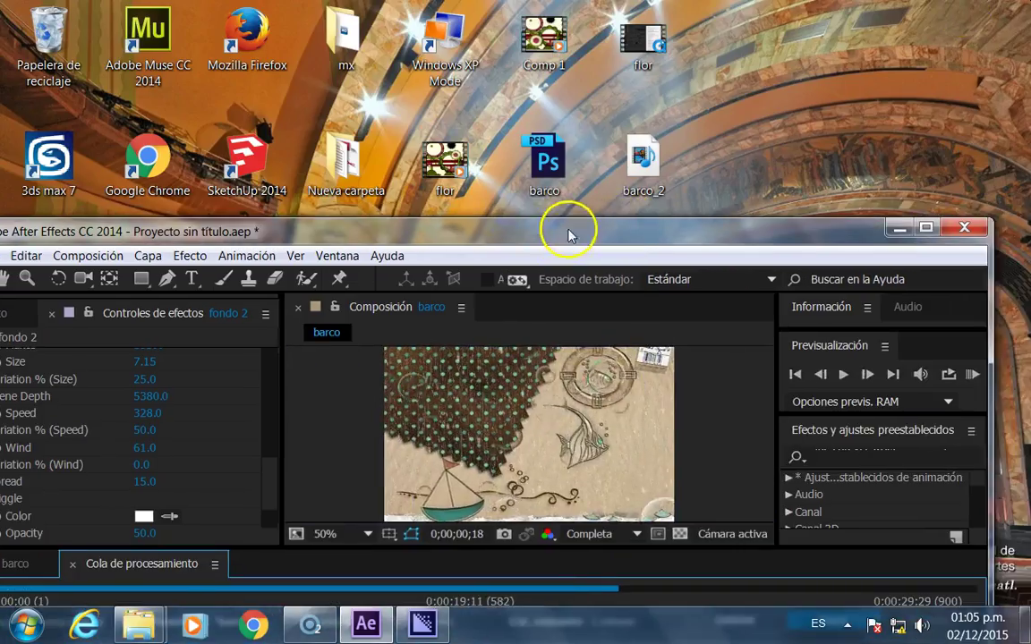
mouse_move(667, 231)
left_mouse_down()
mouse_move(601, 233)
mouse_move(633, 512)
left_mouse_up()
left_click_drag(642, 420, 739, 165)
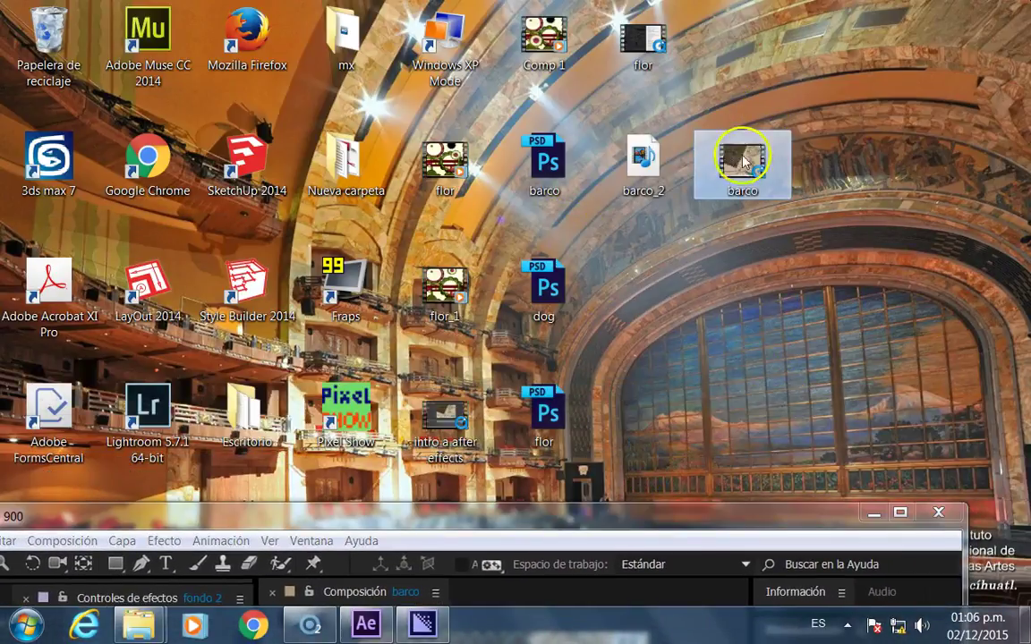
right_click(739, 166)
mouse_move(805, 263)
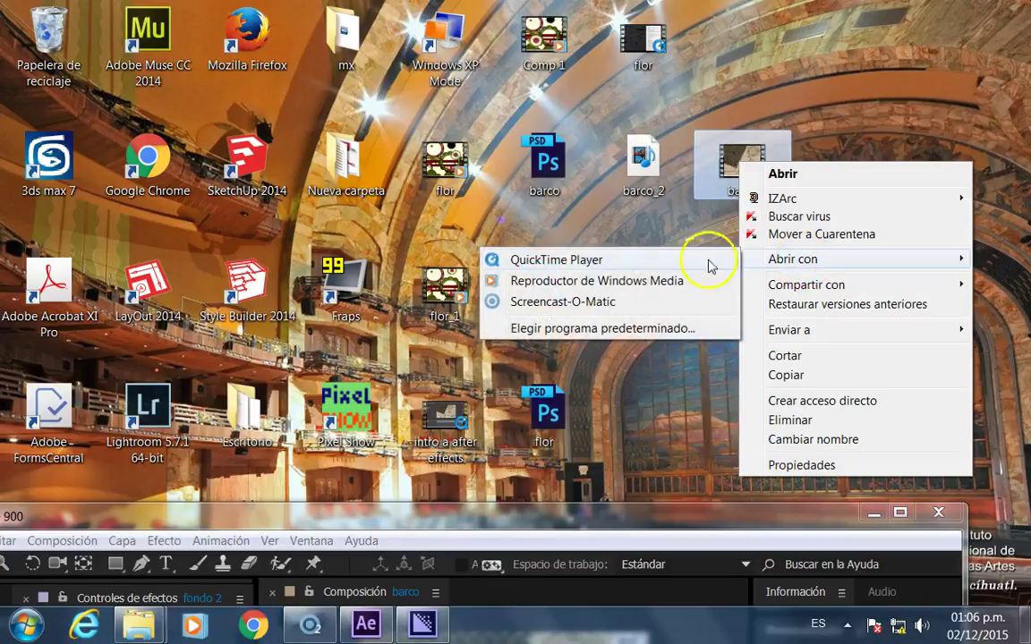
left_click(564, 260)
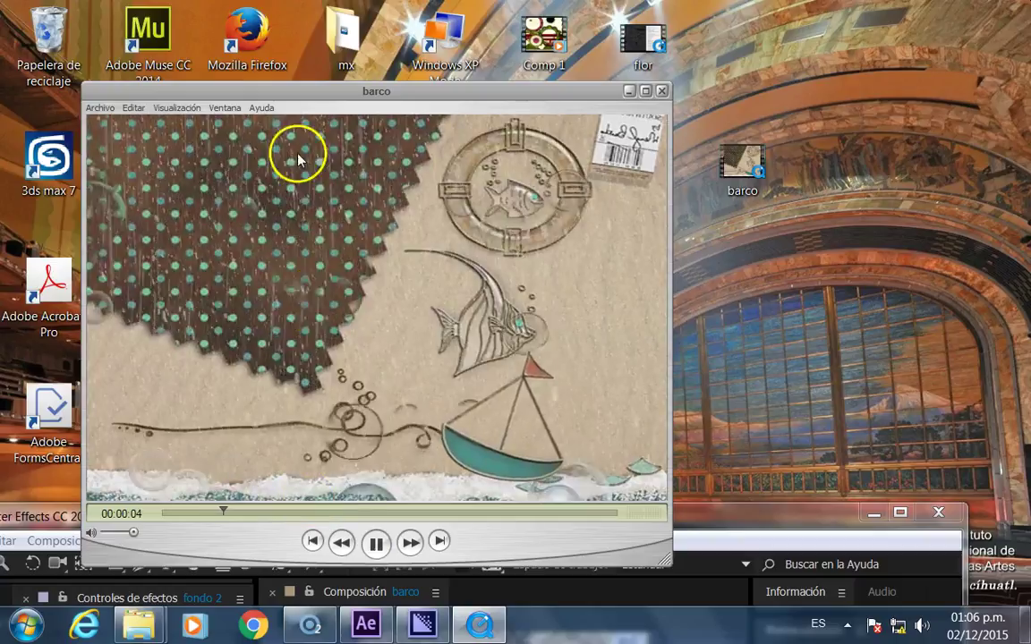
left_click_drag(301, 92, 220, 12)
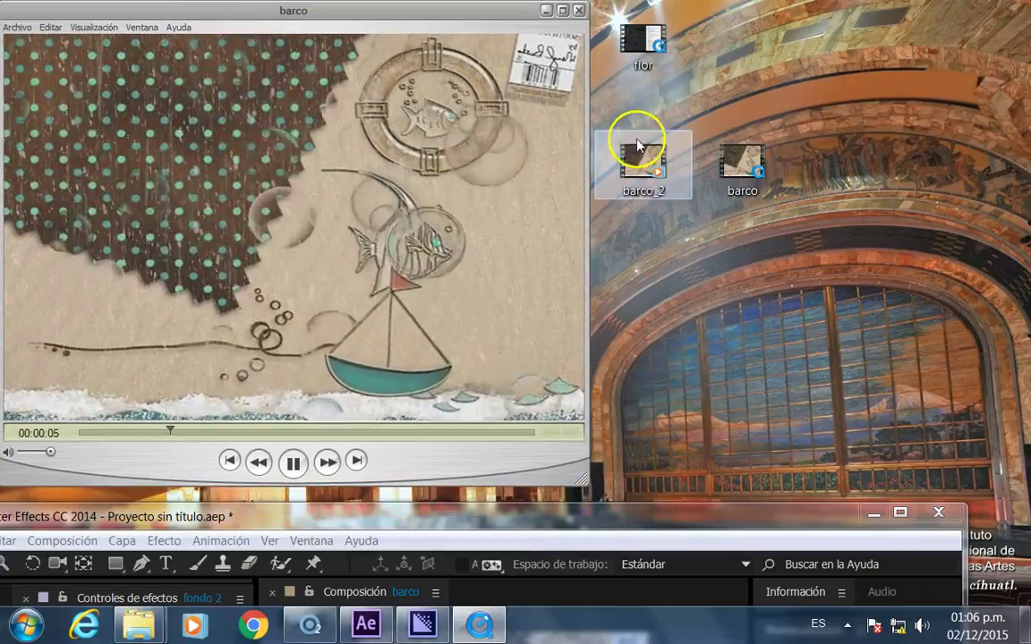
Open barco_2 in QuickTime Player at the top-right and play it alongside barco
right_click(646, 168)
mouse_move(729, 287)
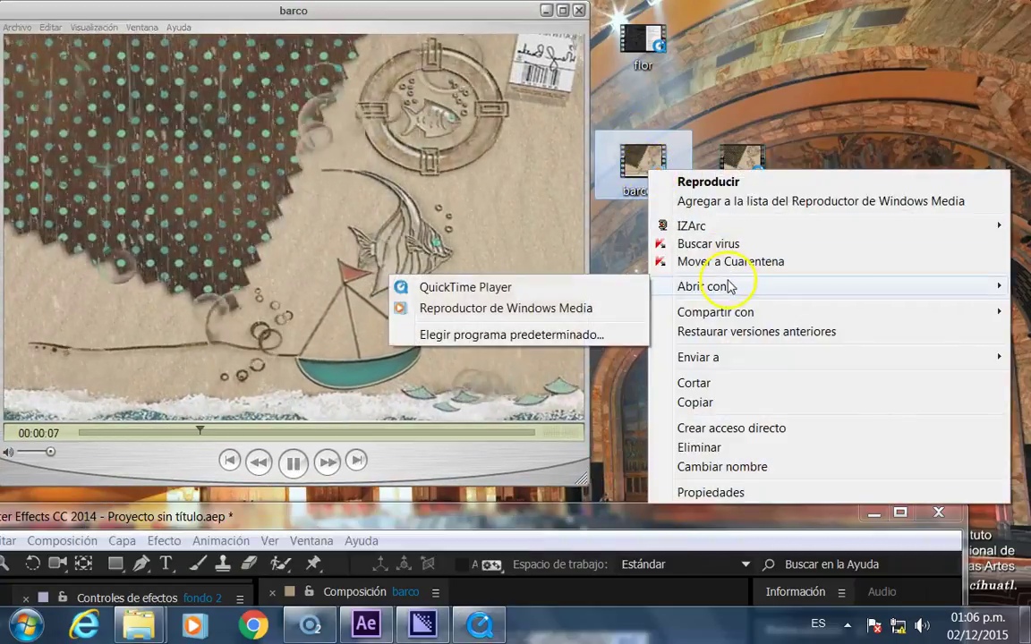
left_click(528, 287)
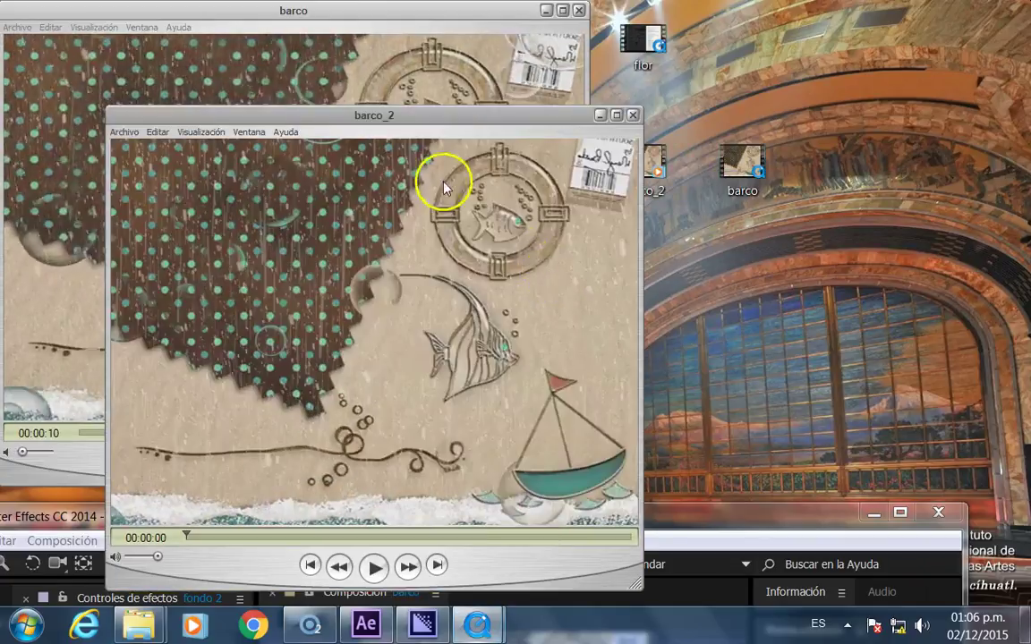
left_click_drag(448, 124, 857, 34)
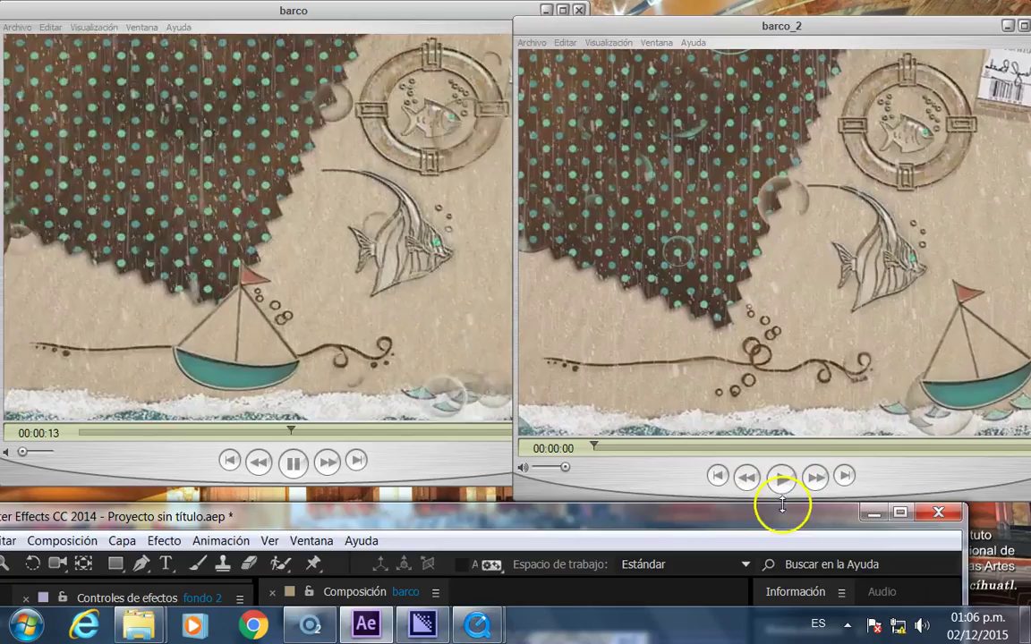
left_click(778, 478)
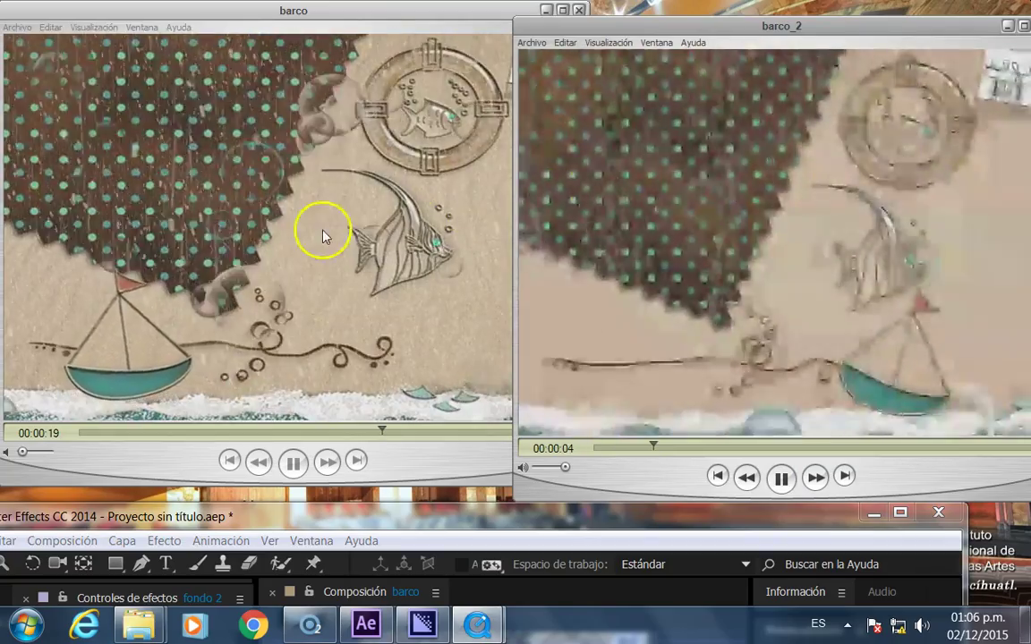
left_click_drag(592, 32, 679, 35)
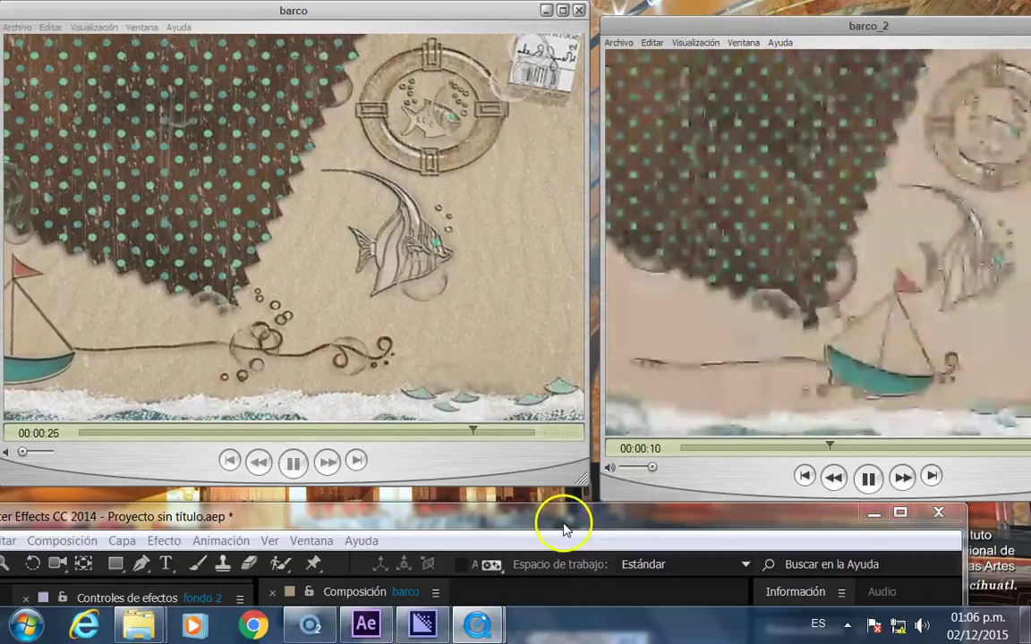
left_click_drag(564, 524, 626, 30)
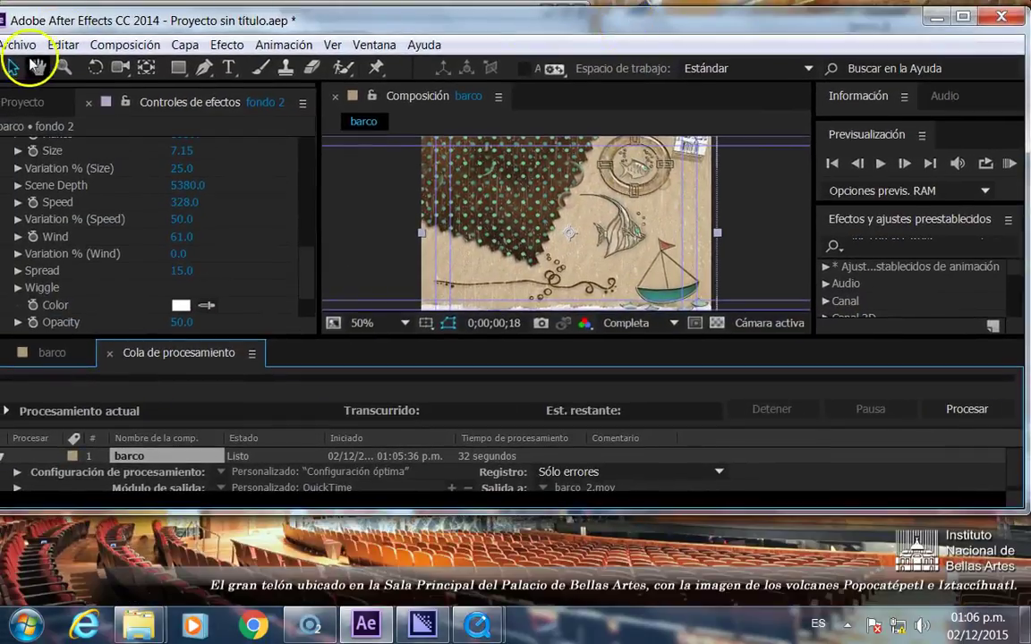
Dismiss the Archivo > Exportar menu and minimize After Effects
left_click(18, 45)
mouse_move(75, 321)
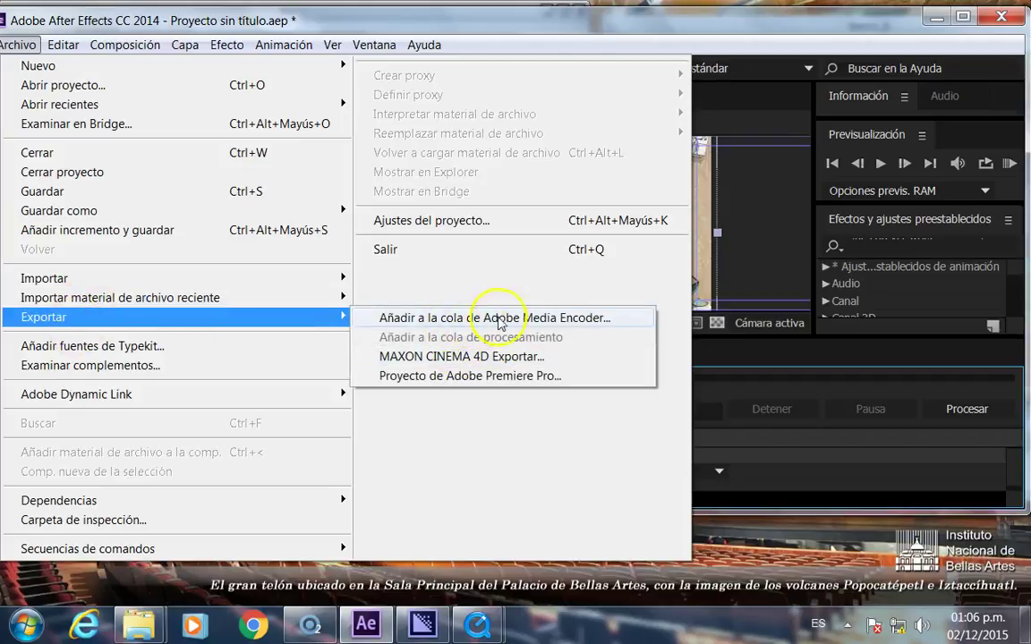
left_click(917, 32)
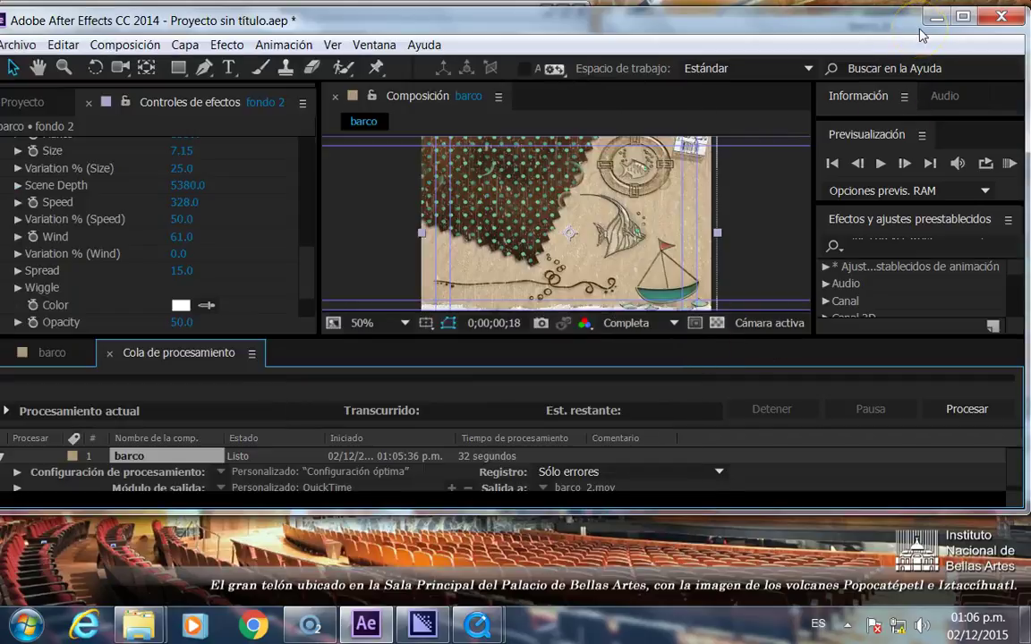
left_click(938, 17)
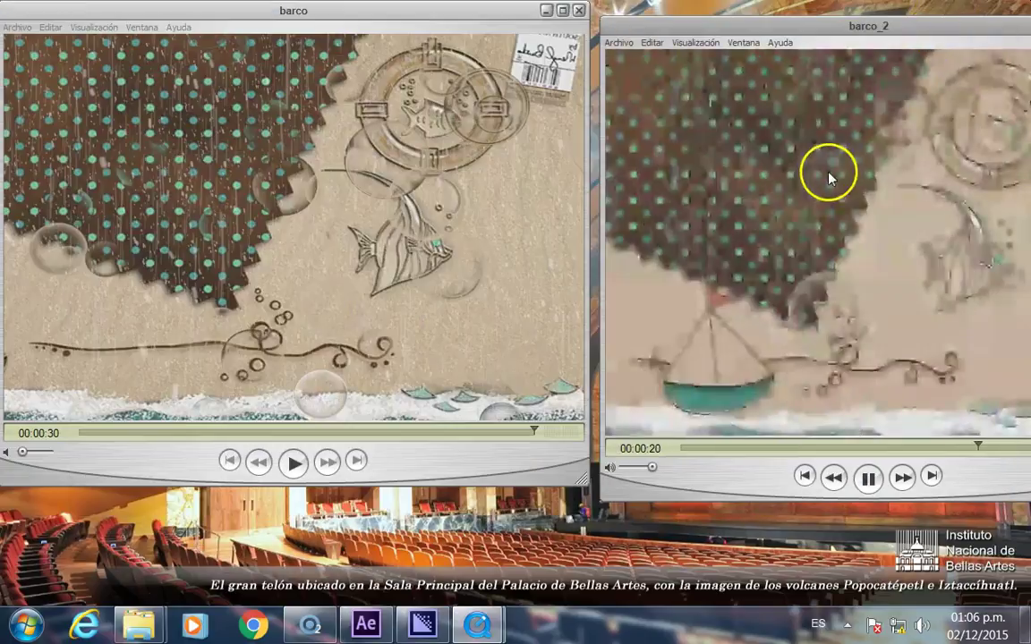
Close both the barco and barco_2 QuickTime Player windows
left_click_drag(810, 27, 674, 45)
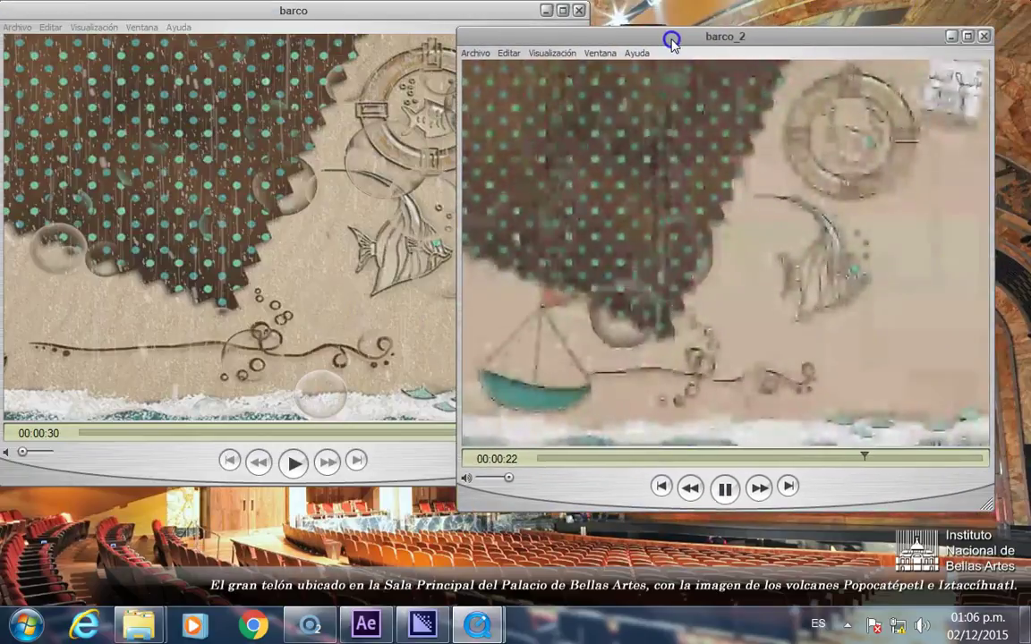
left_click(579, 9)
left_click(983, 35)
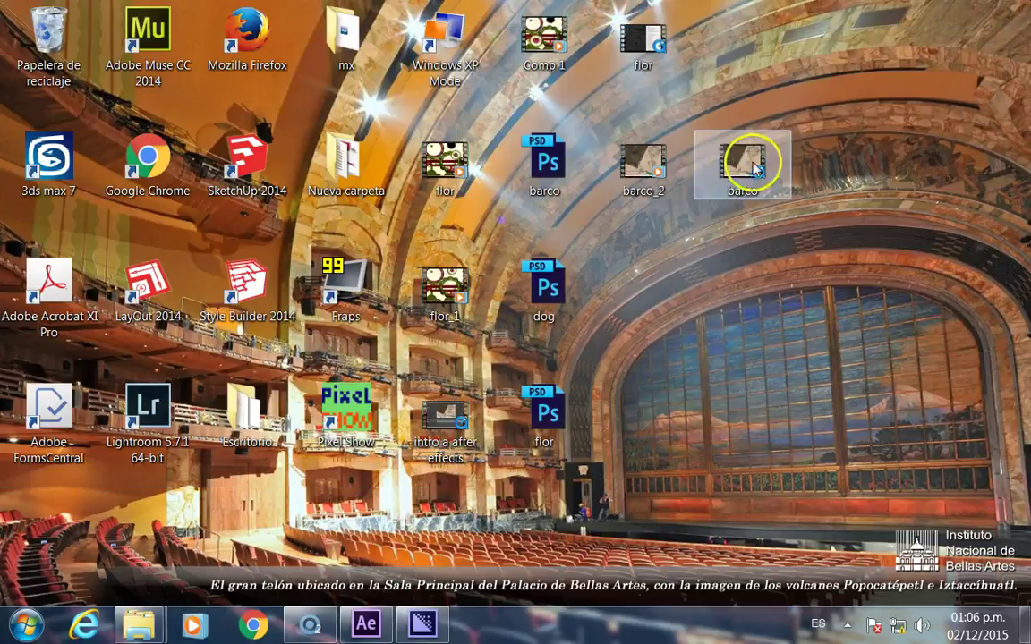
Check barco_2's file properties, showing a size of 3.58 MB
right_click(654, 174)
left_click(720, 489)
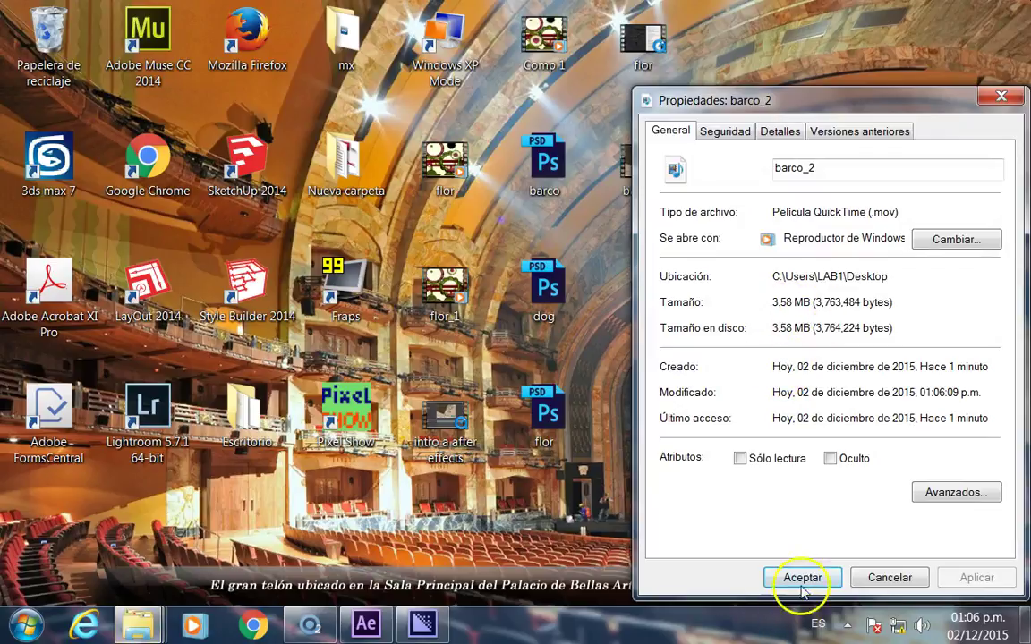
left_click(802, 577)
Check barco's file size of 37.8 MB, then bring up Screencast-O-Matic
right_click(756, 159)
left_click(811, 464)
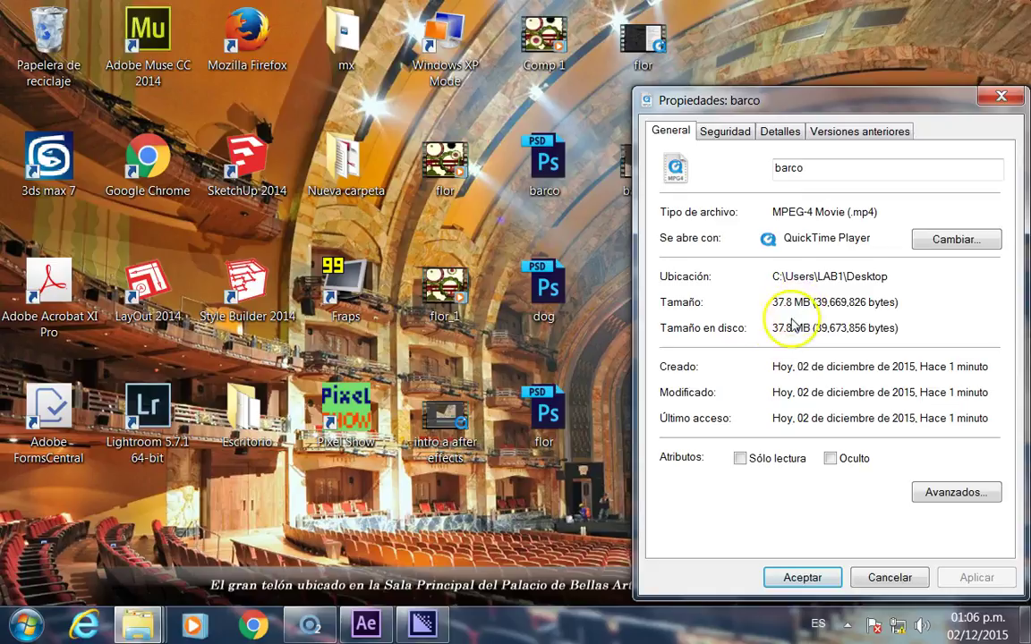
left_click(781, 579)
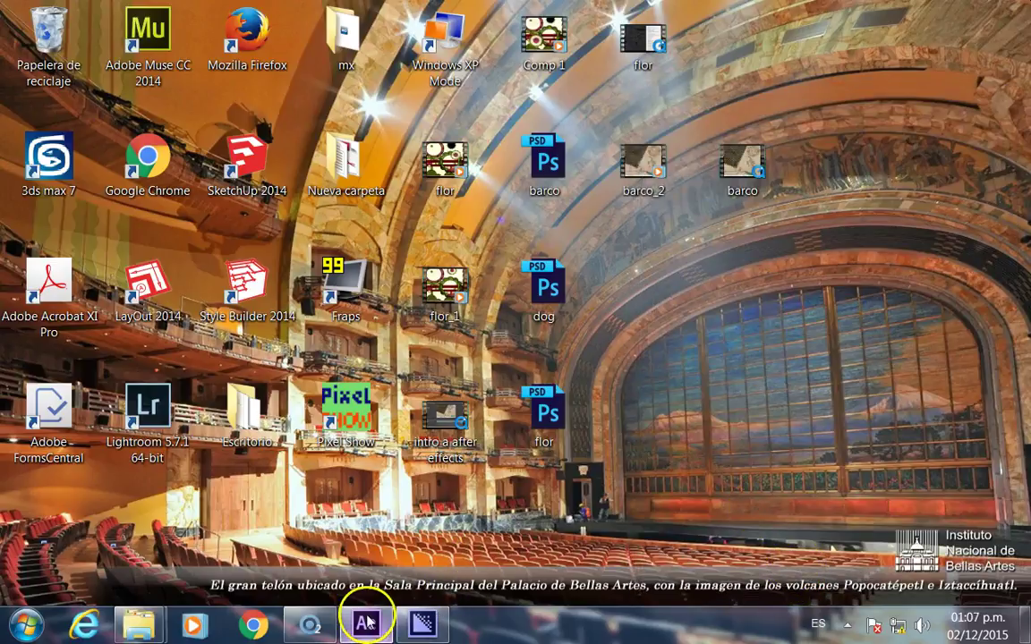
left_click(315, 625)
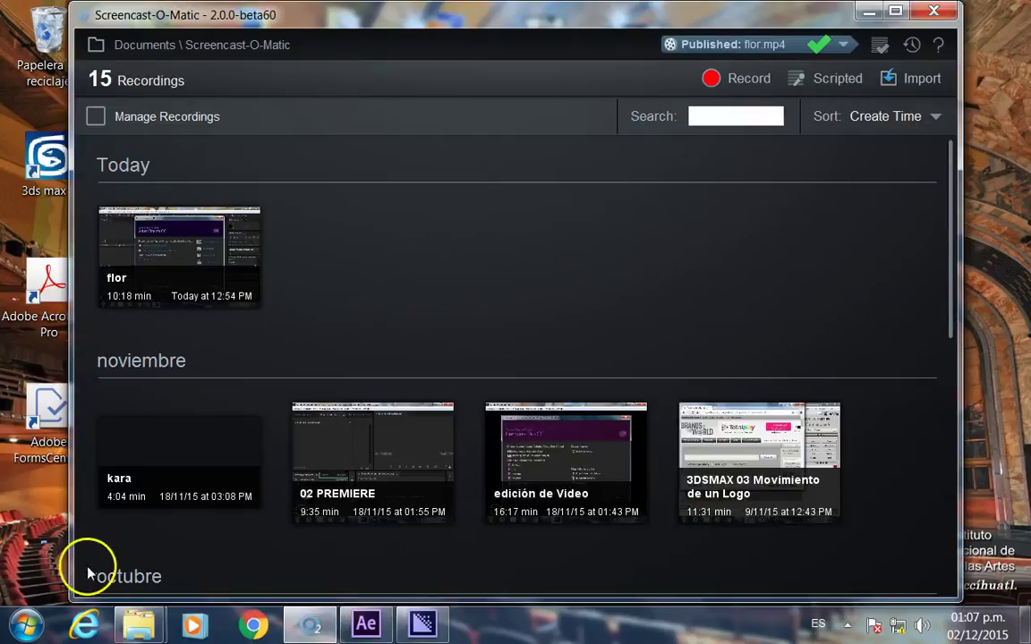